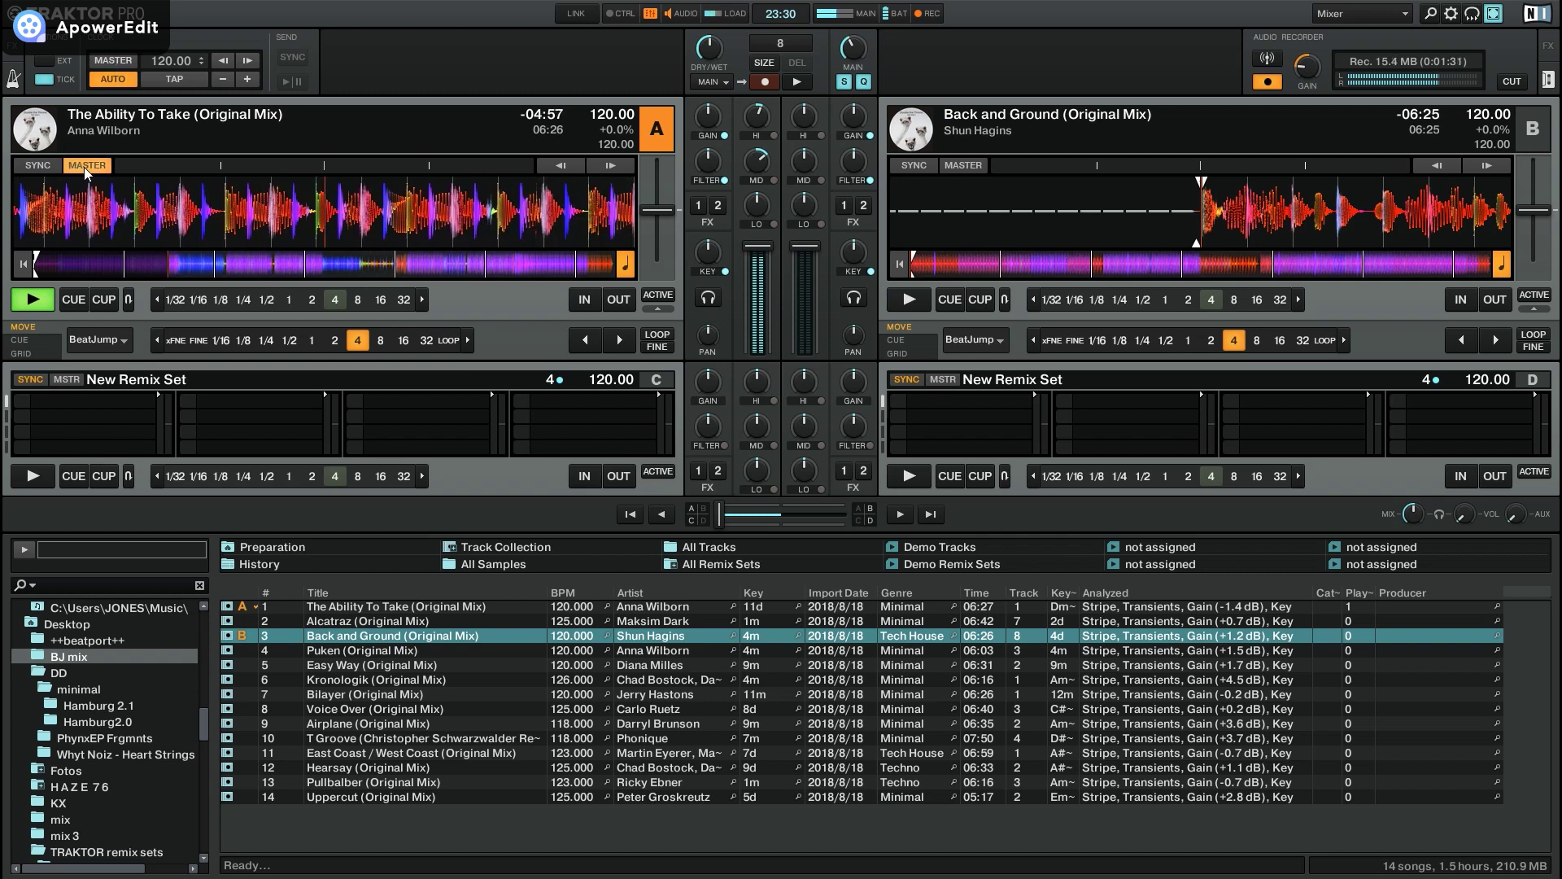
# Step: Enable sync on deck A and raise its tempo to 120.60 BPM
pyautogui.click(35, 164)
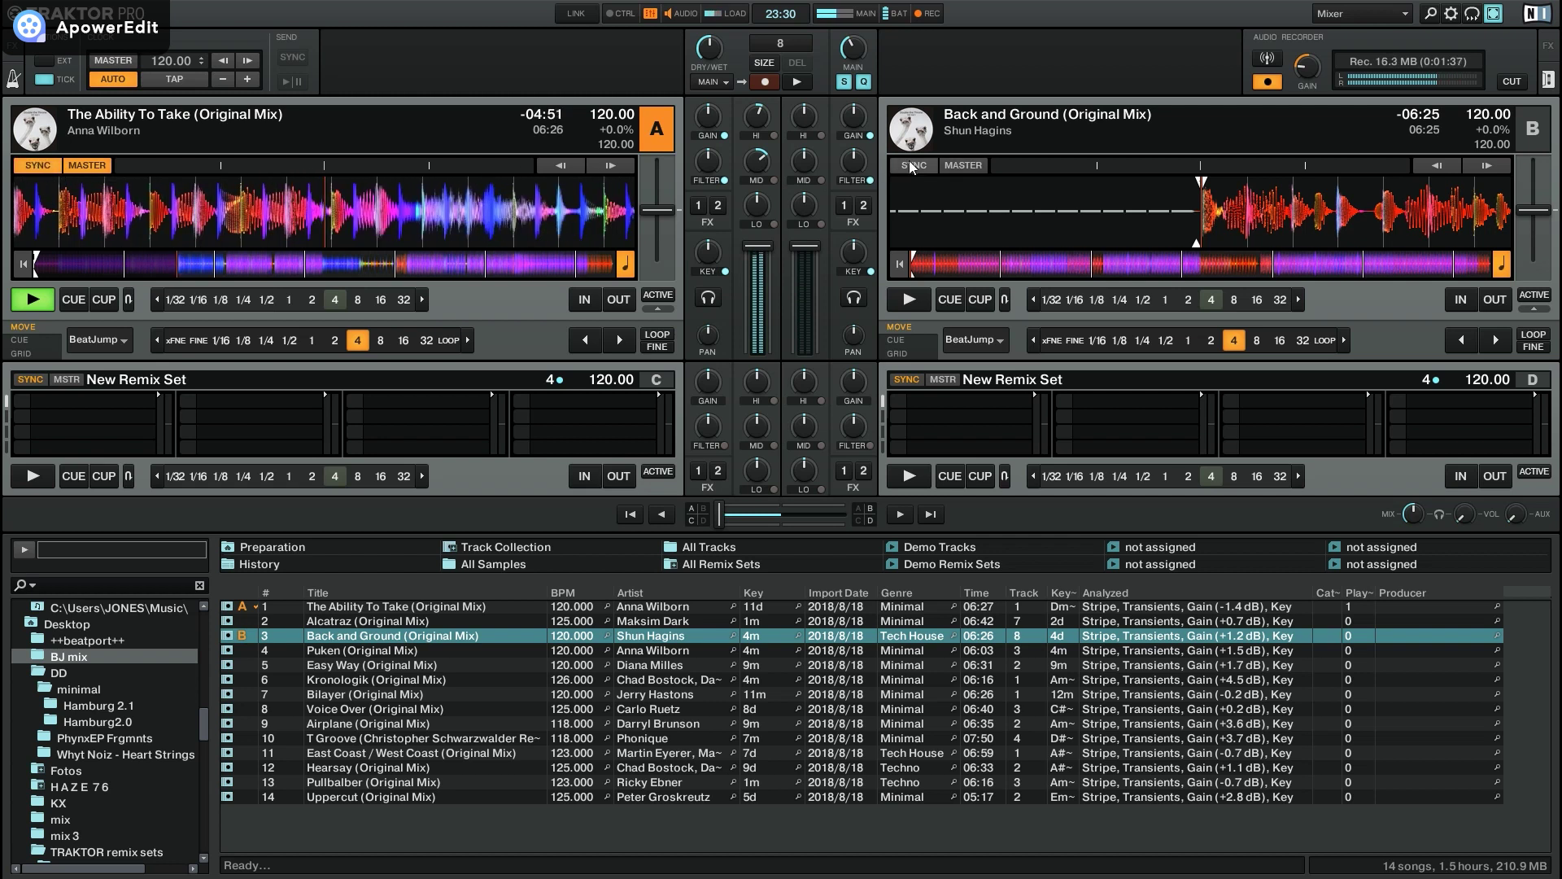
pyautogui.click(667, 272)
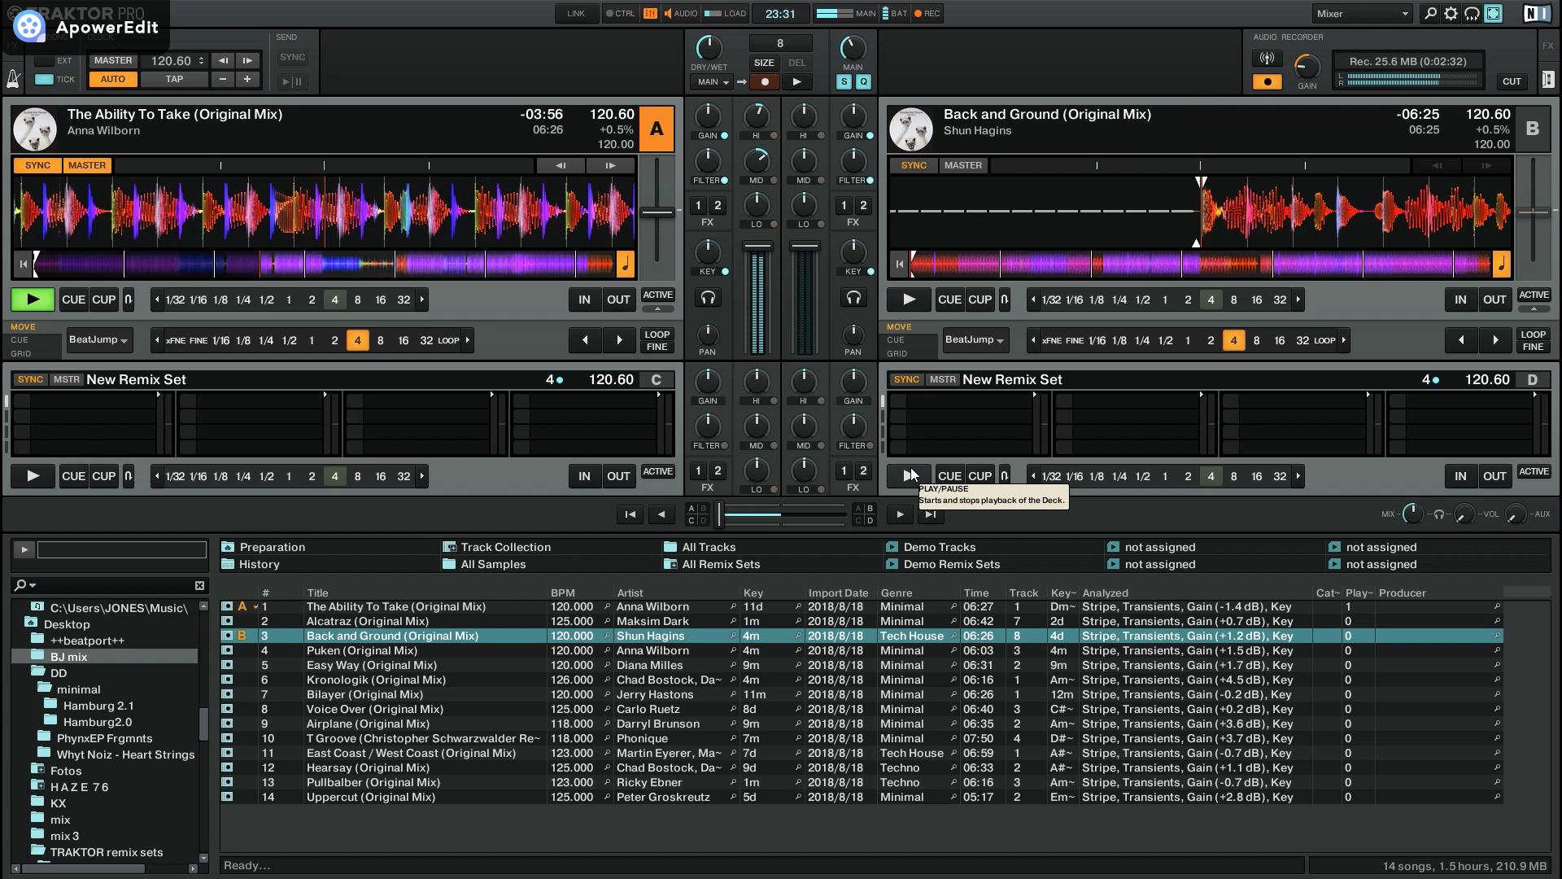
# Step: Examine the opening beats of Back and Ground on deck B up close, and compare both decks' waveforms at a wider zoom
pyautogui.click(1507, 181)
pyautogui.click(1507, 181)
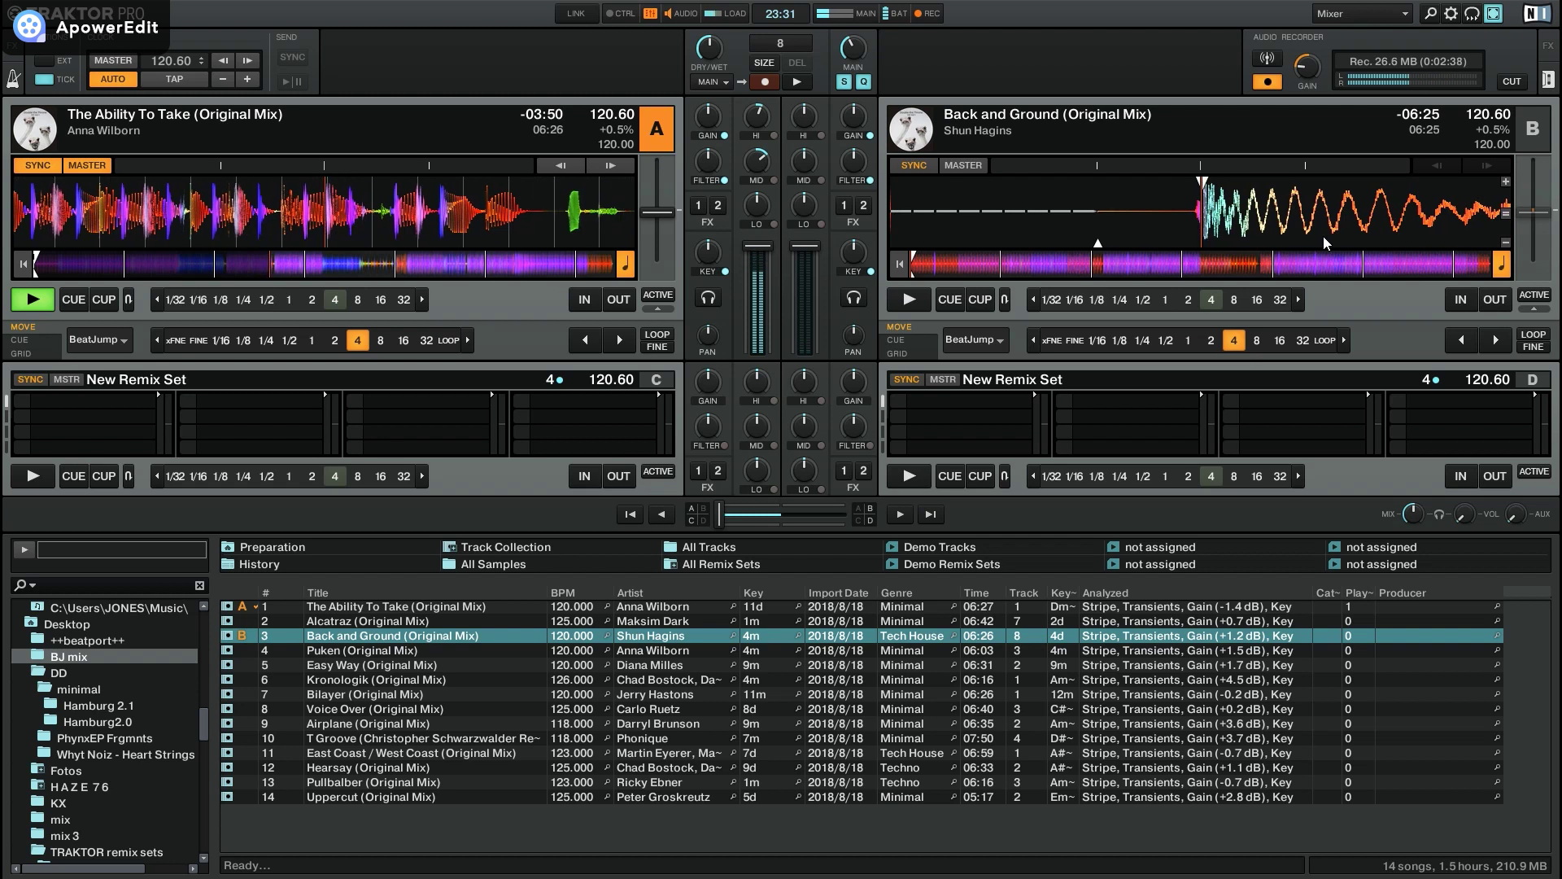
pyautogui.click(1505, 241)
pyautogui.click(1505, 241)
pyautogui.click(1505, 241)
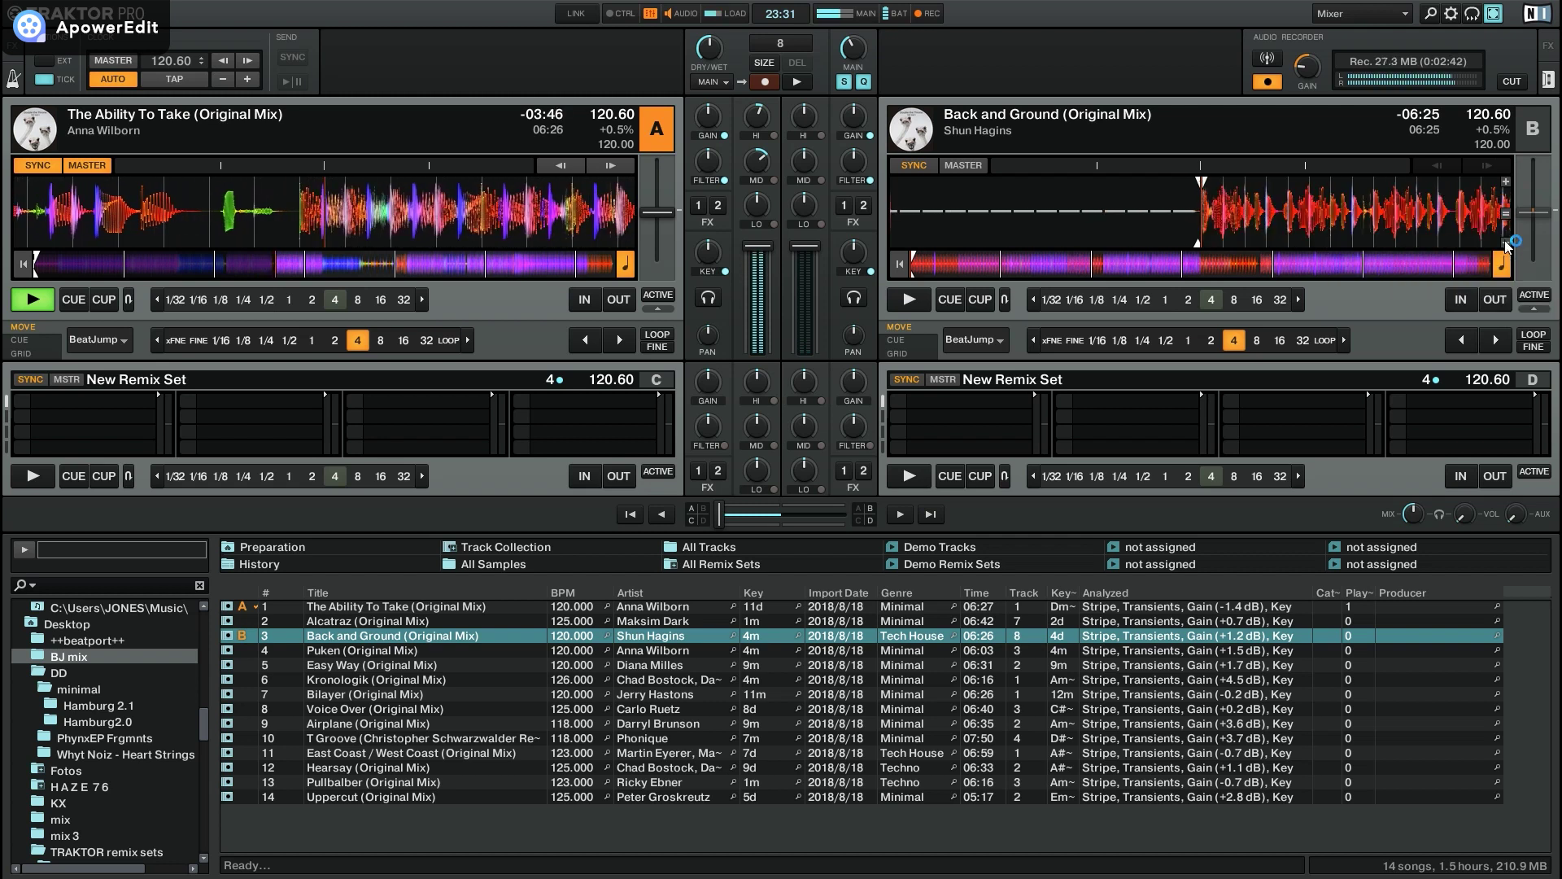
pyautogui.click(1507, 183)
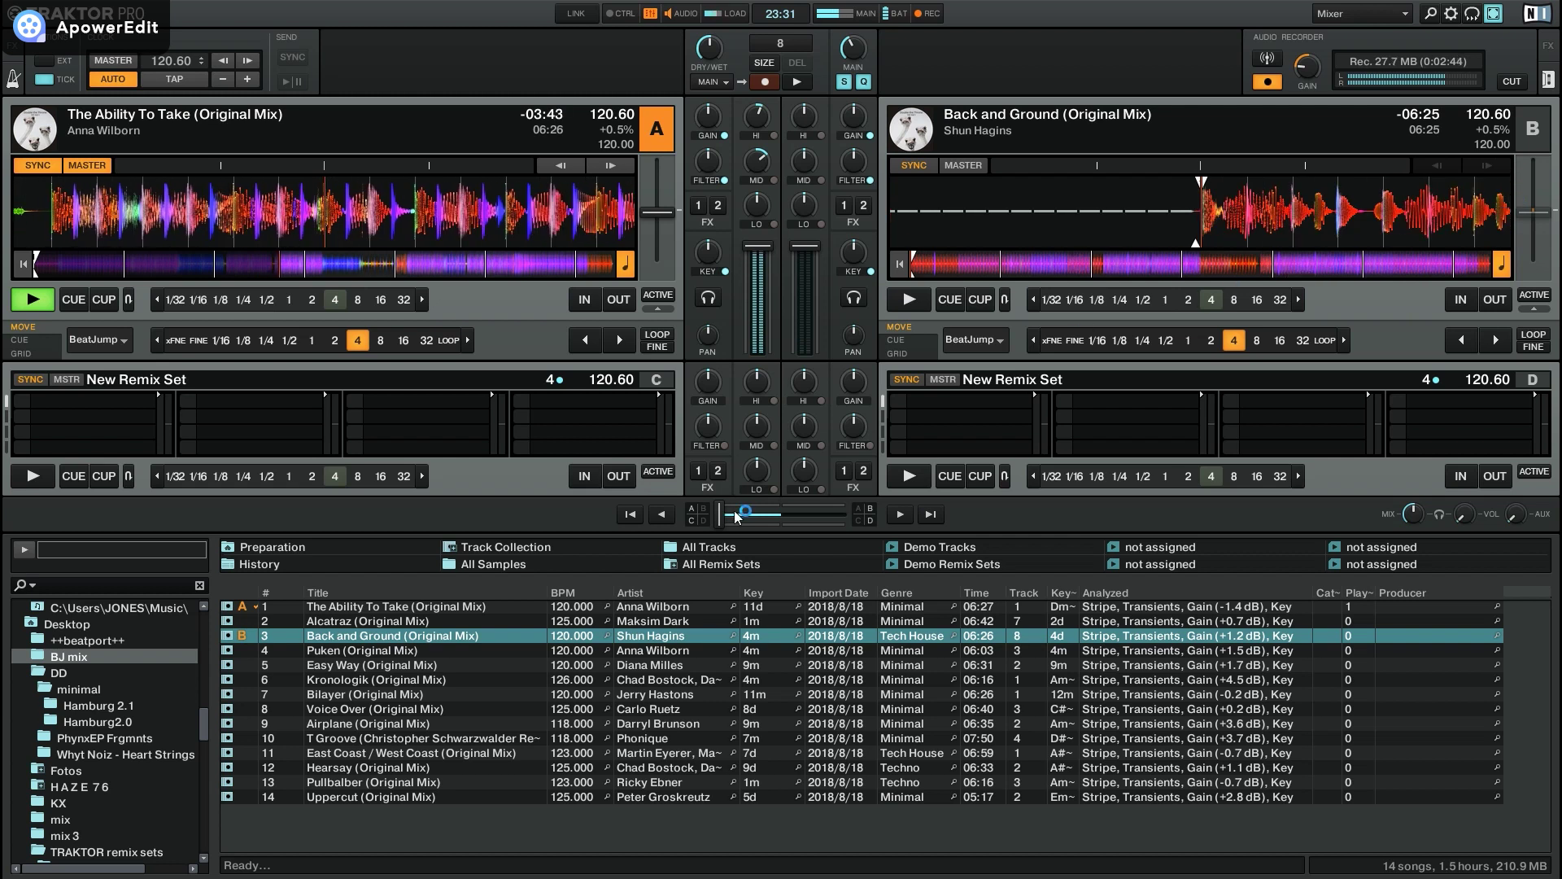
pyautogui.moveTo(576, 216)
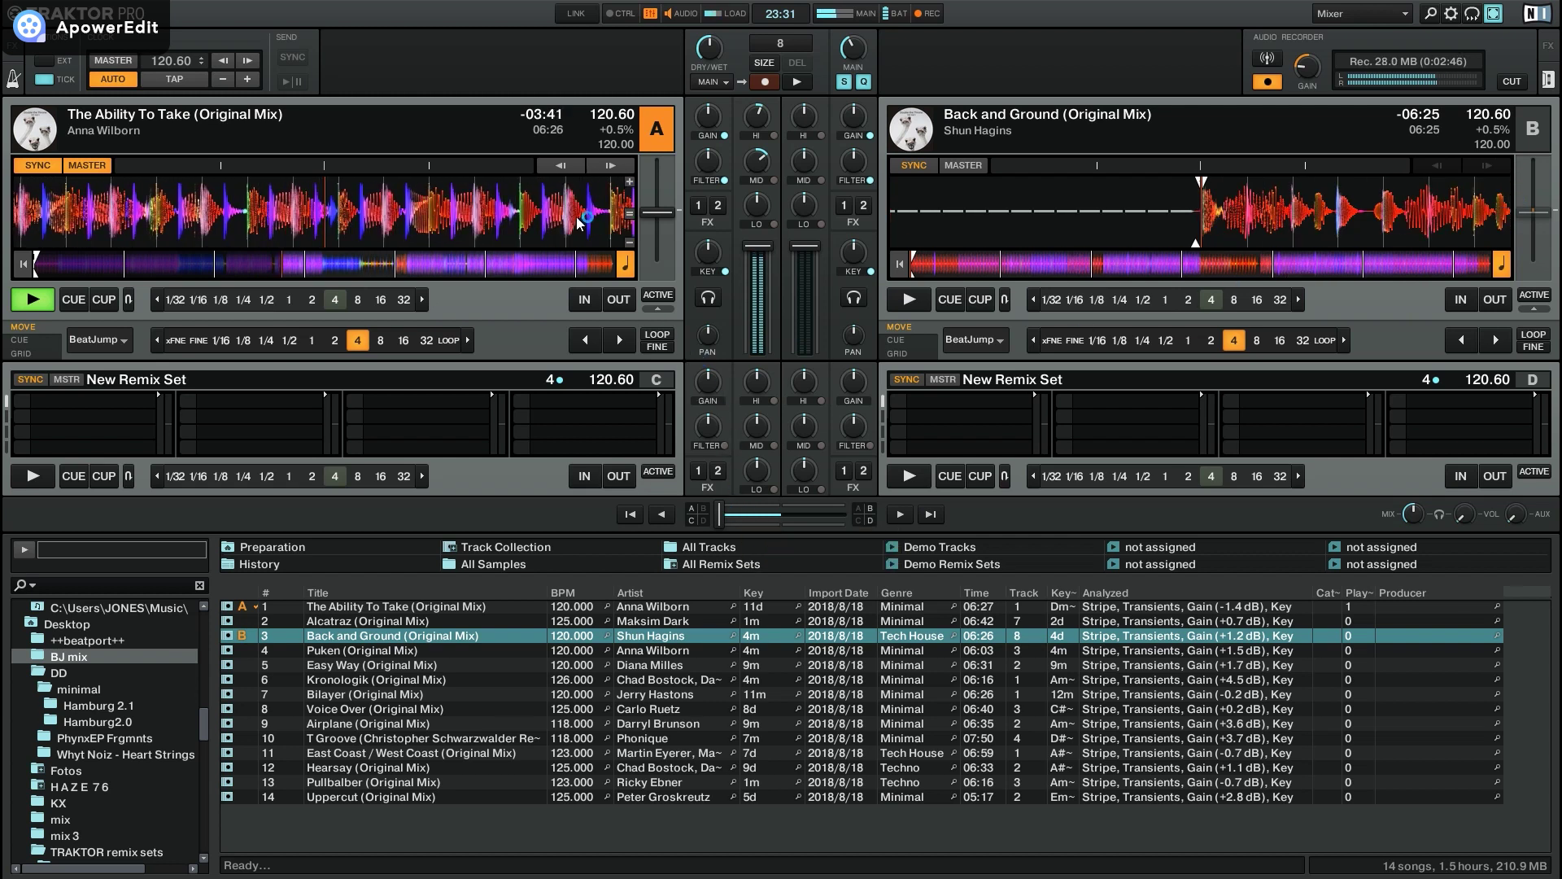
pyautogui.click(629, 242)
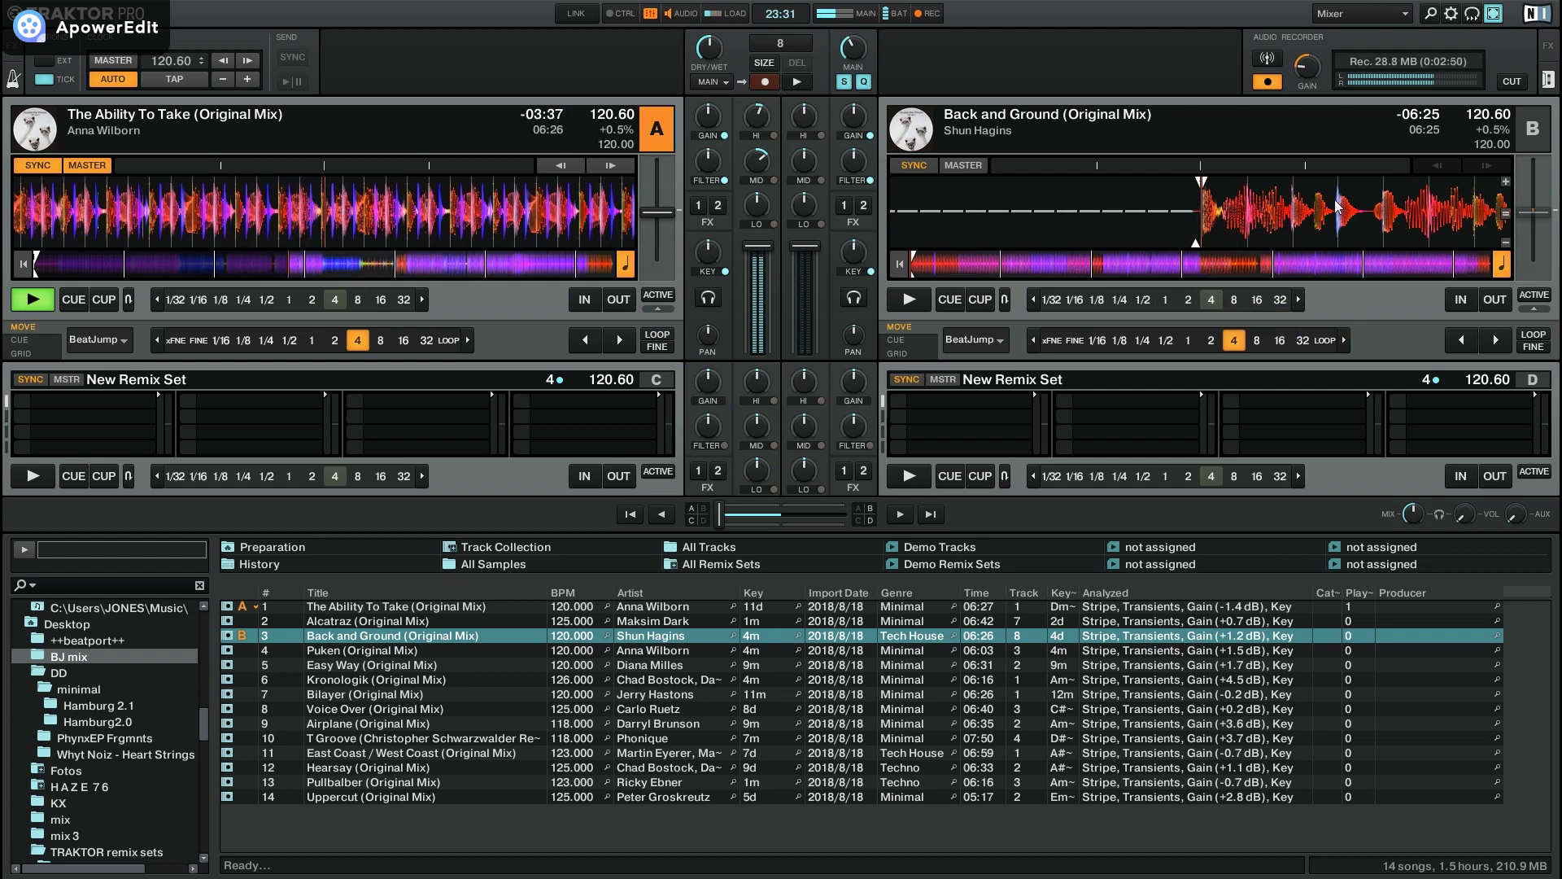
pyautogui.click(1506, 242)
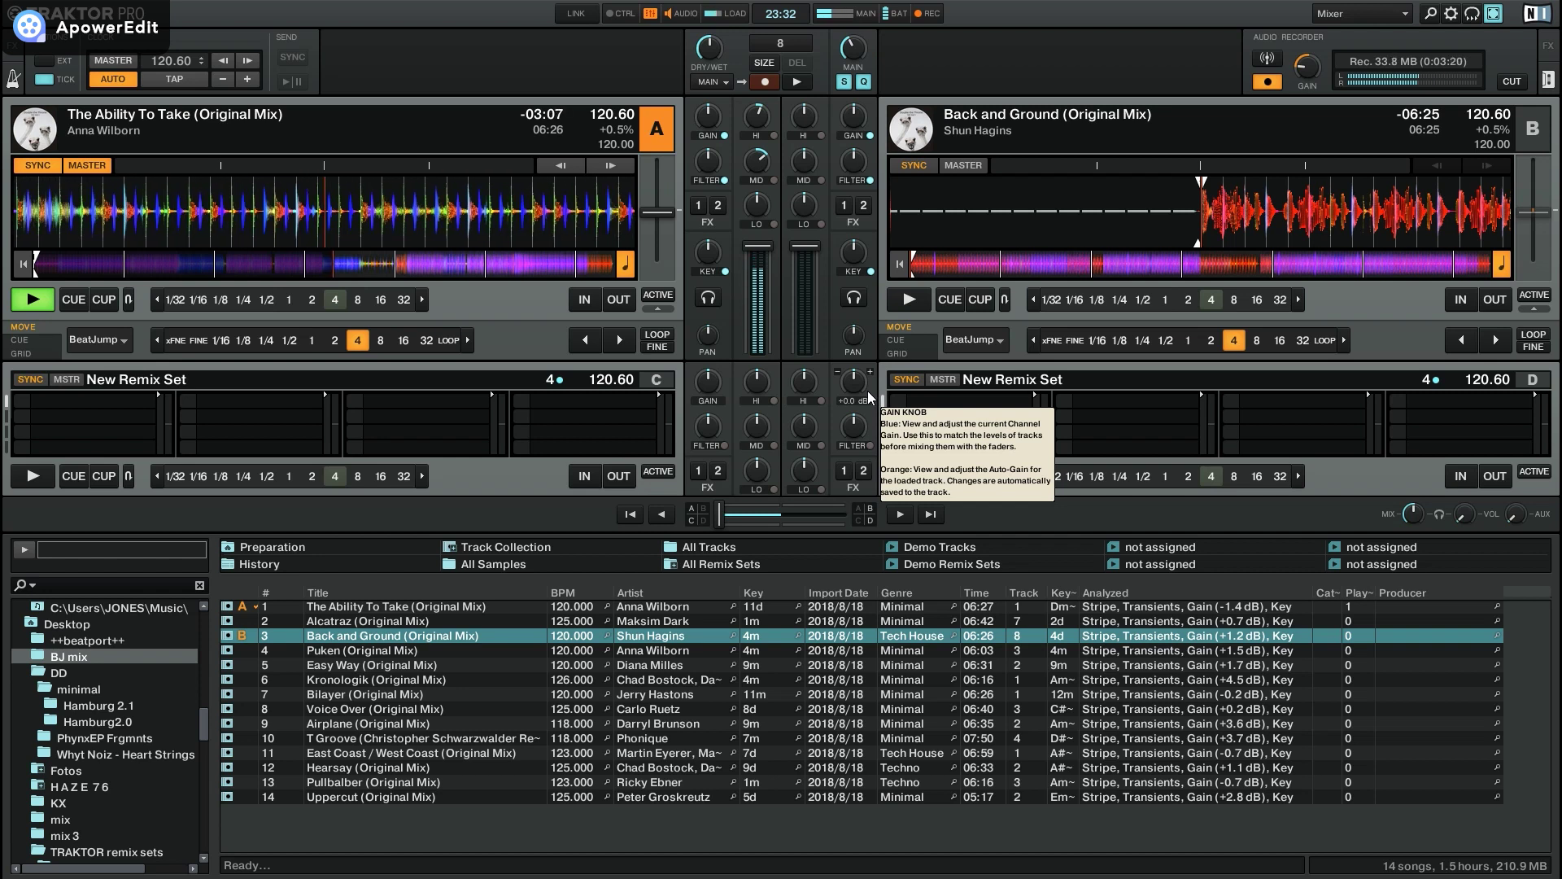
# Step: Raise deck A's tempo to 121.20 and 121.80 BPM in turn, and start playing Back and Ground on deck B
pyautogui.moveTo(651, 280)
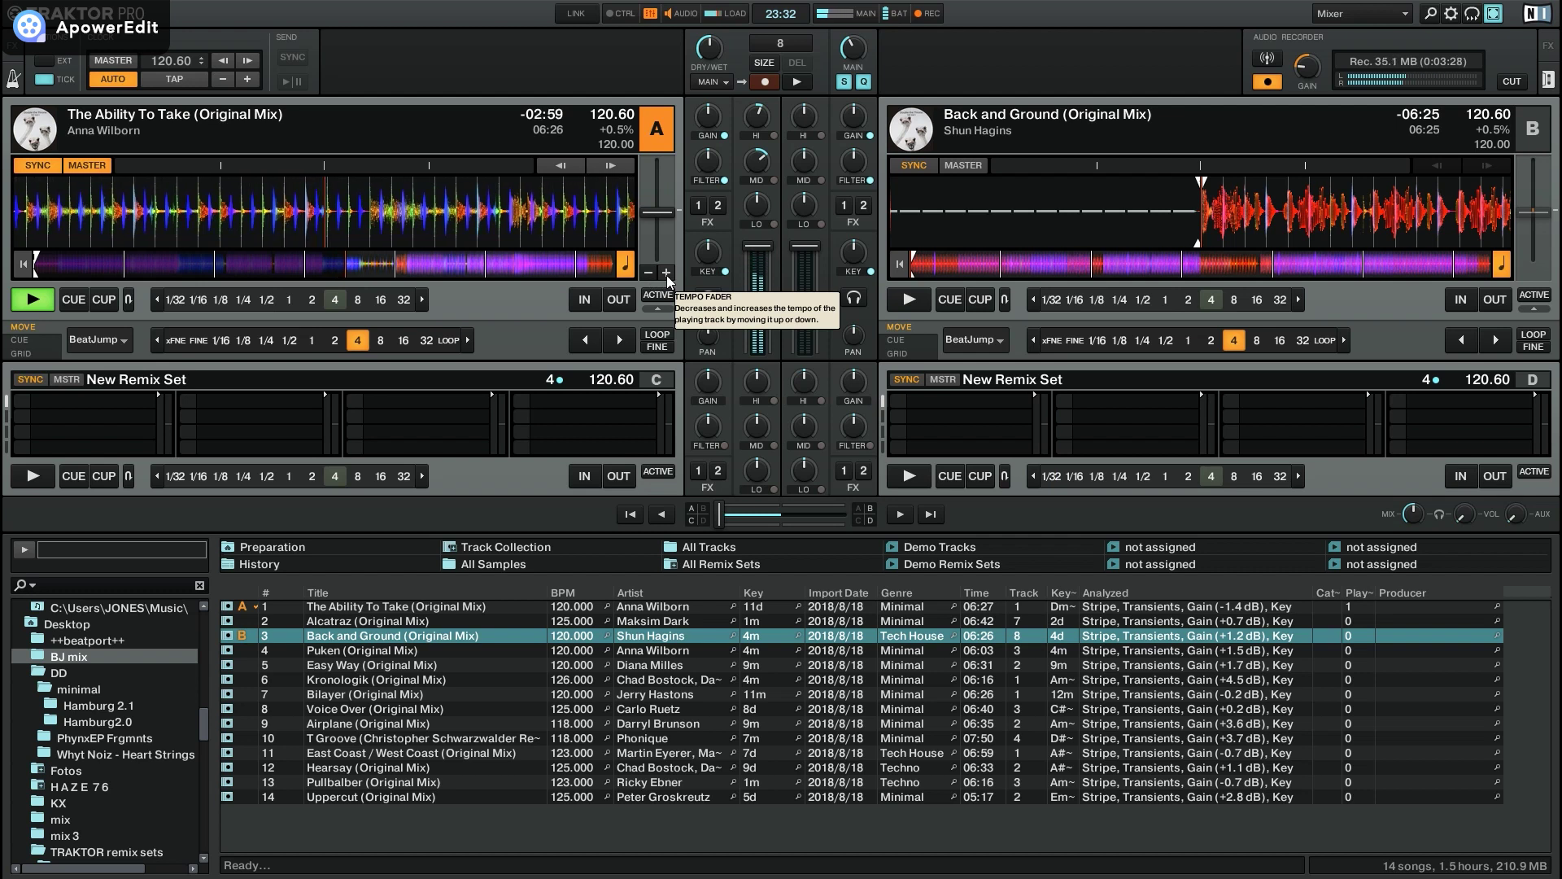
pyautogui.click(666, 275)
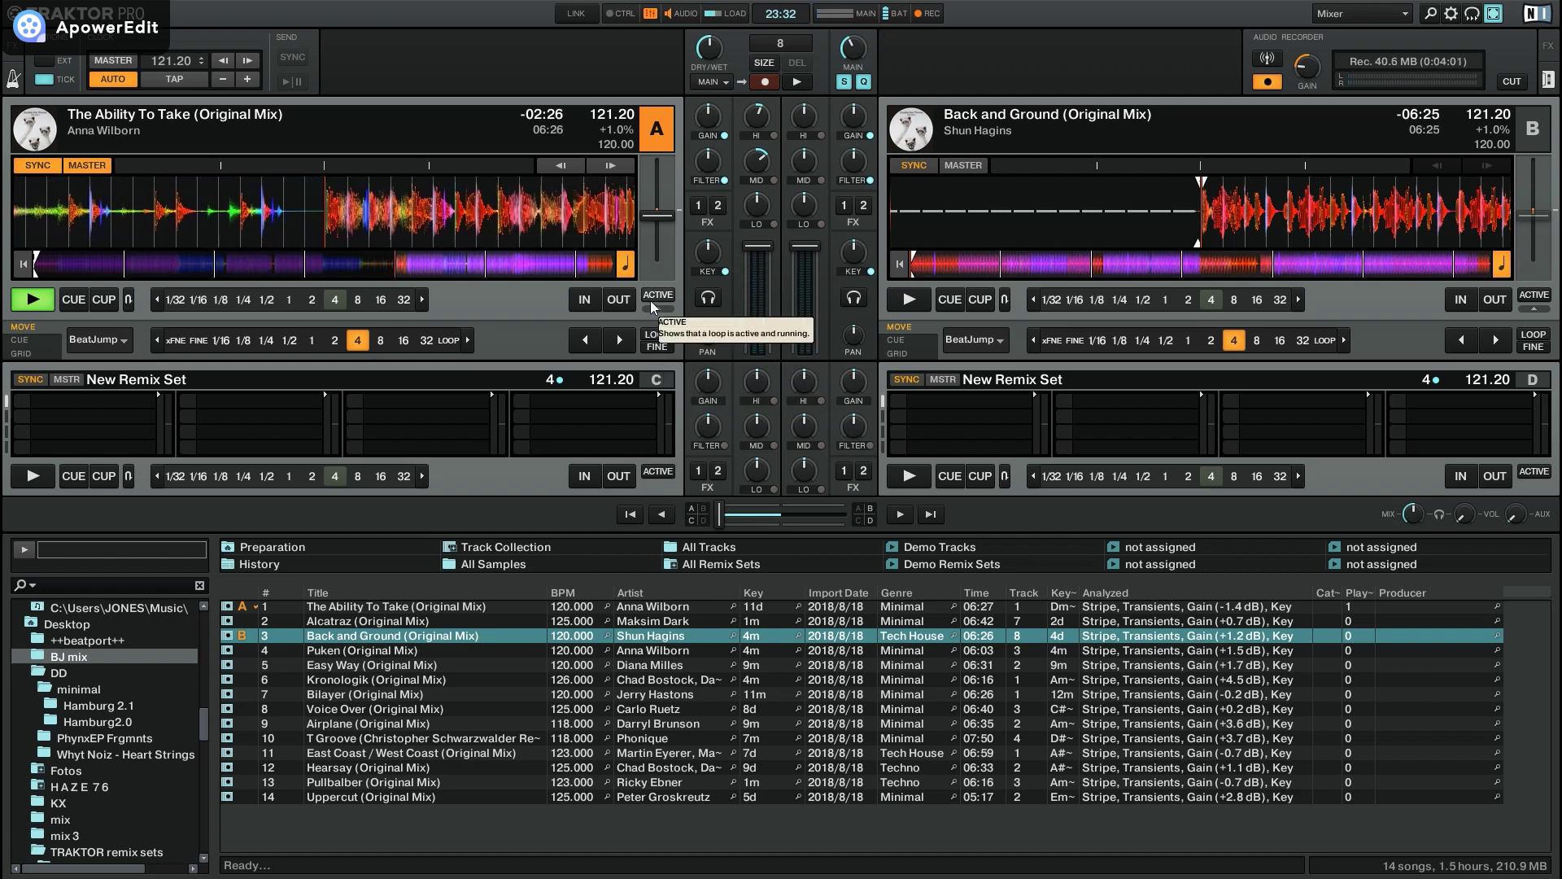
pyautogui.moveTo(666, 268)
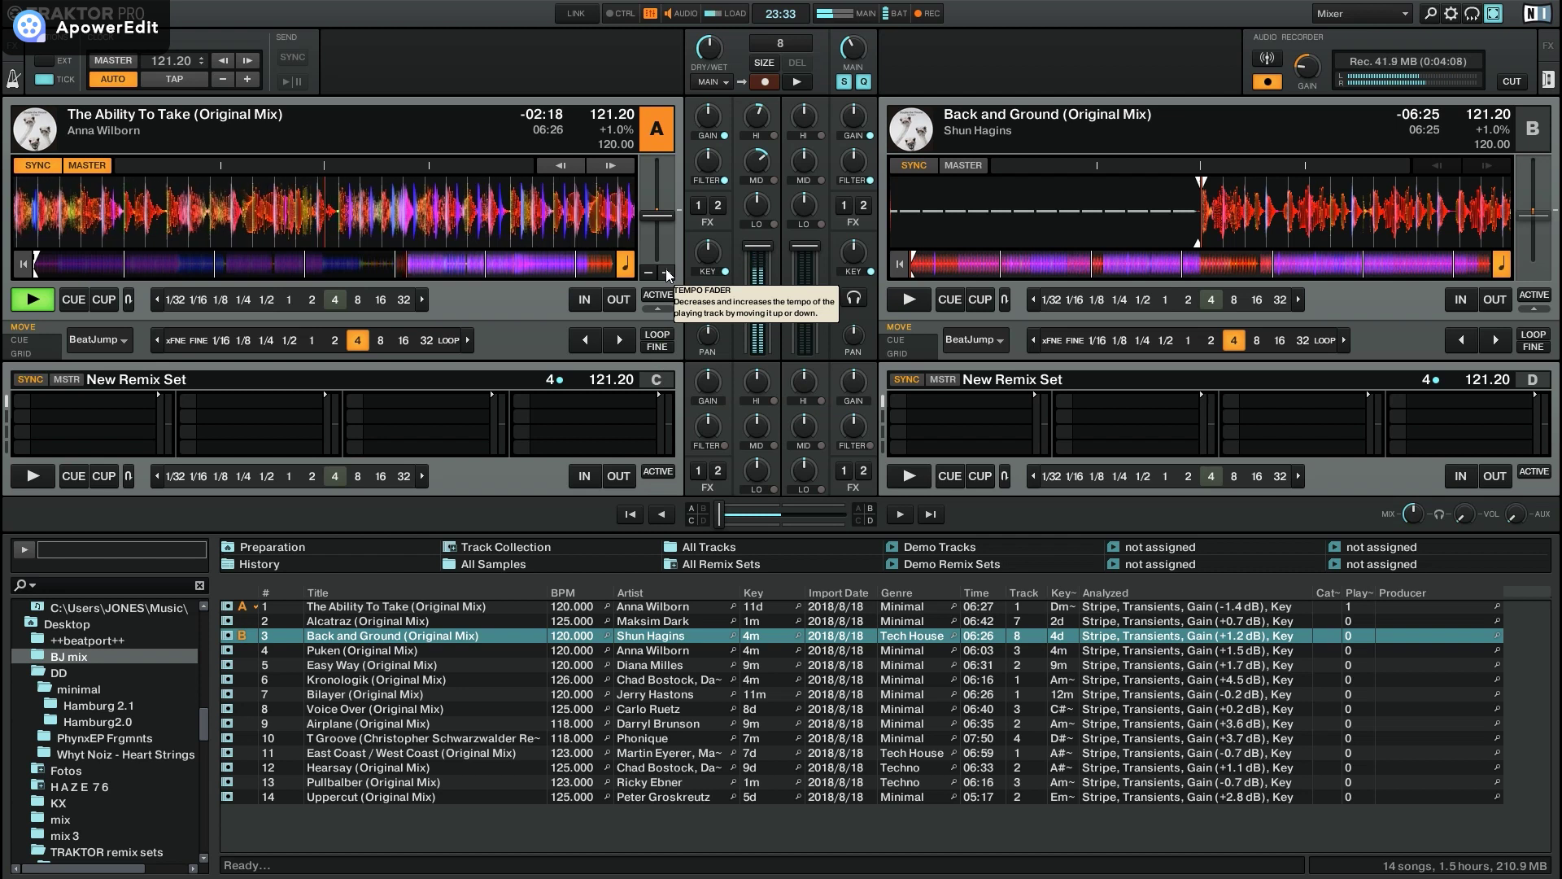
pyautogui.click(666, 271)
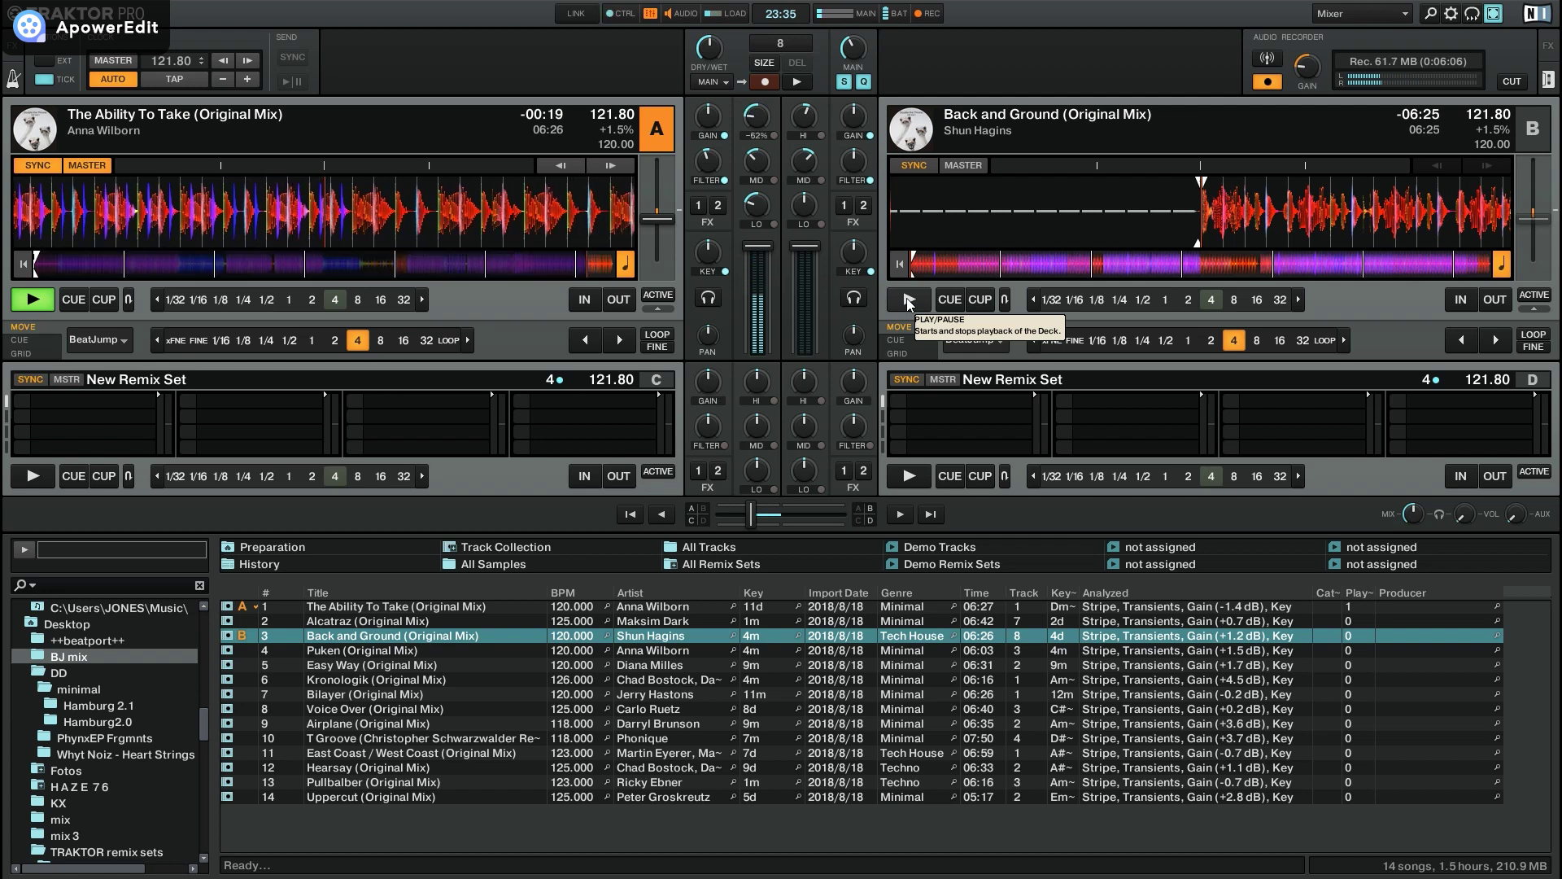
pyautogui.click(906, 298)
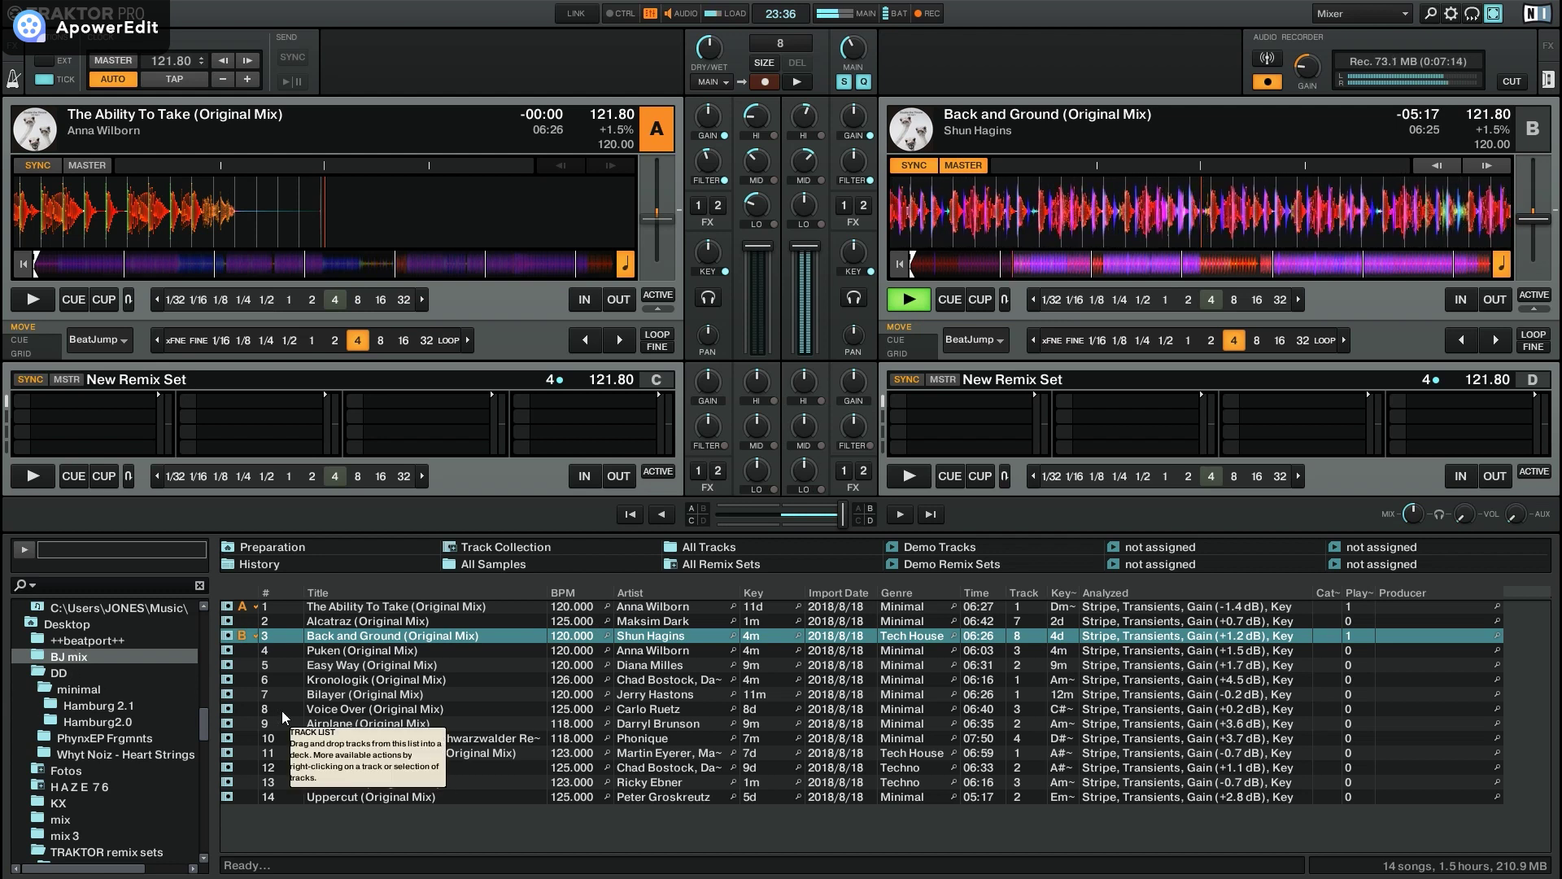
# Step: From All Remix Sets, load Deep Groove into remix deck C and Riemann into remix deck D
pyautogui.click(85, 641)
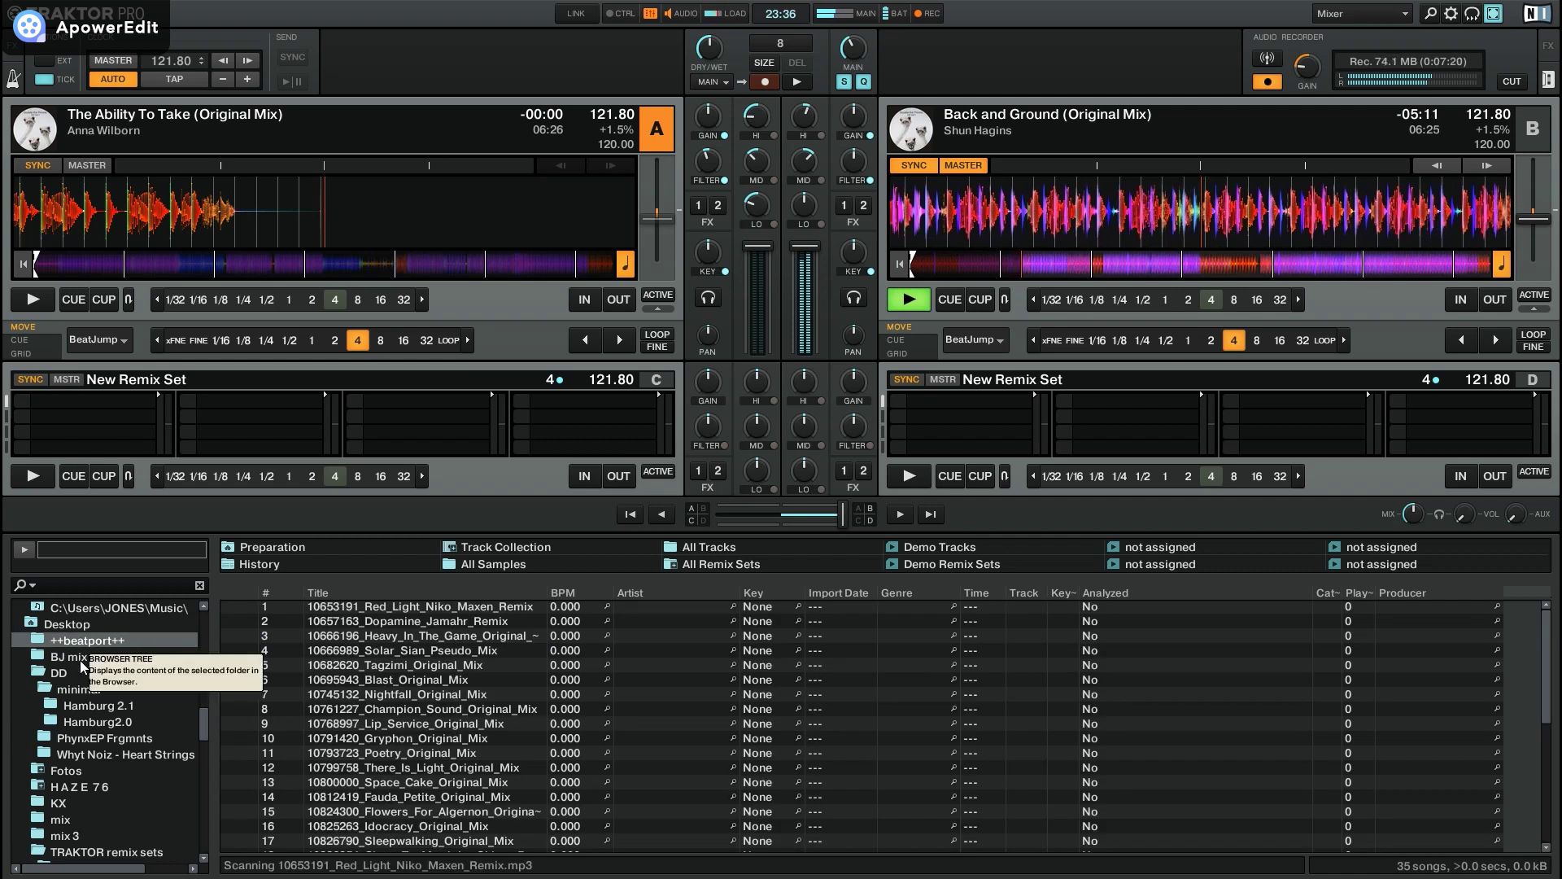
pyautogui.click(85, 661)
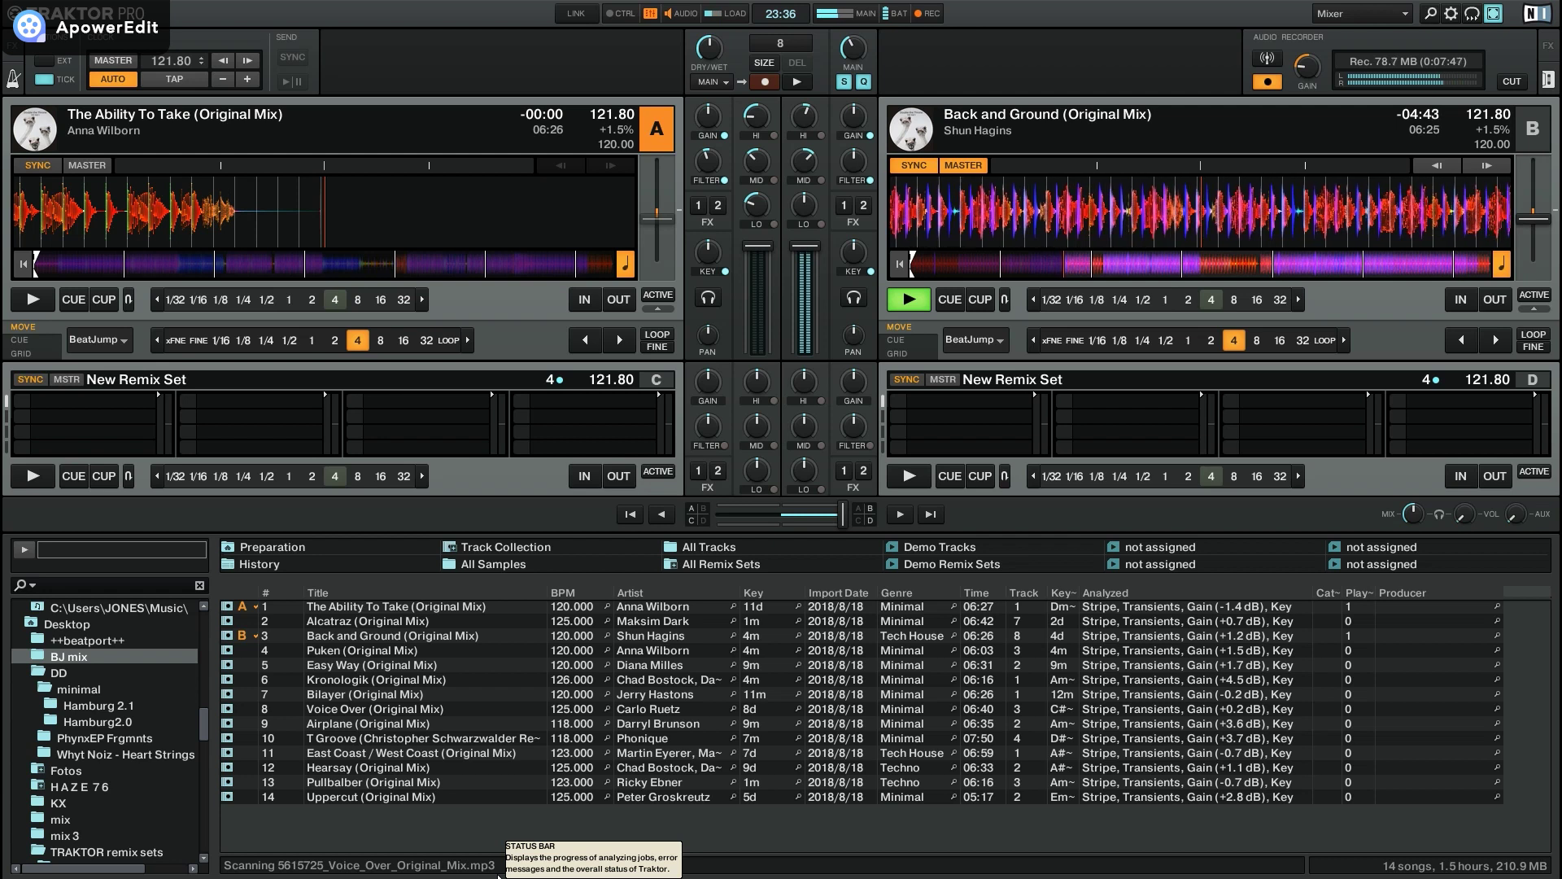
pyautogui.click(672, 568)
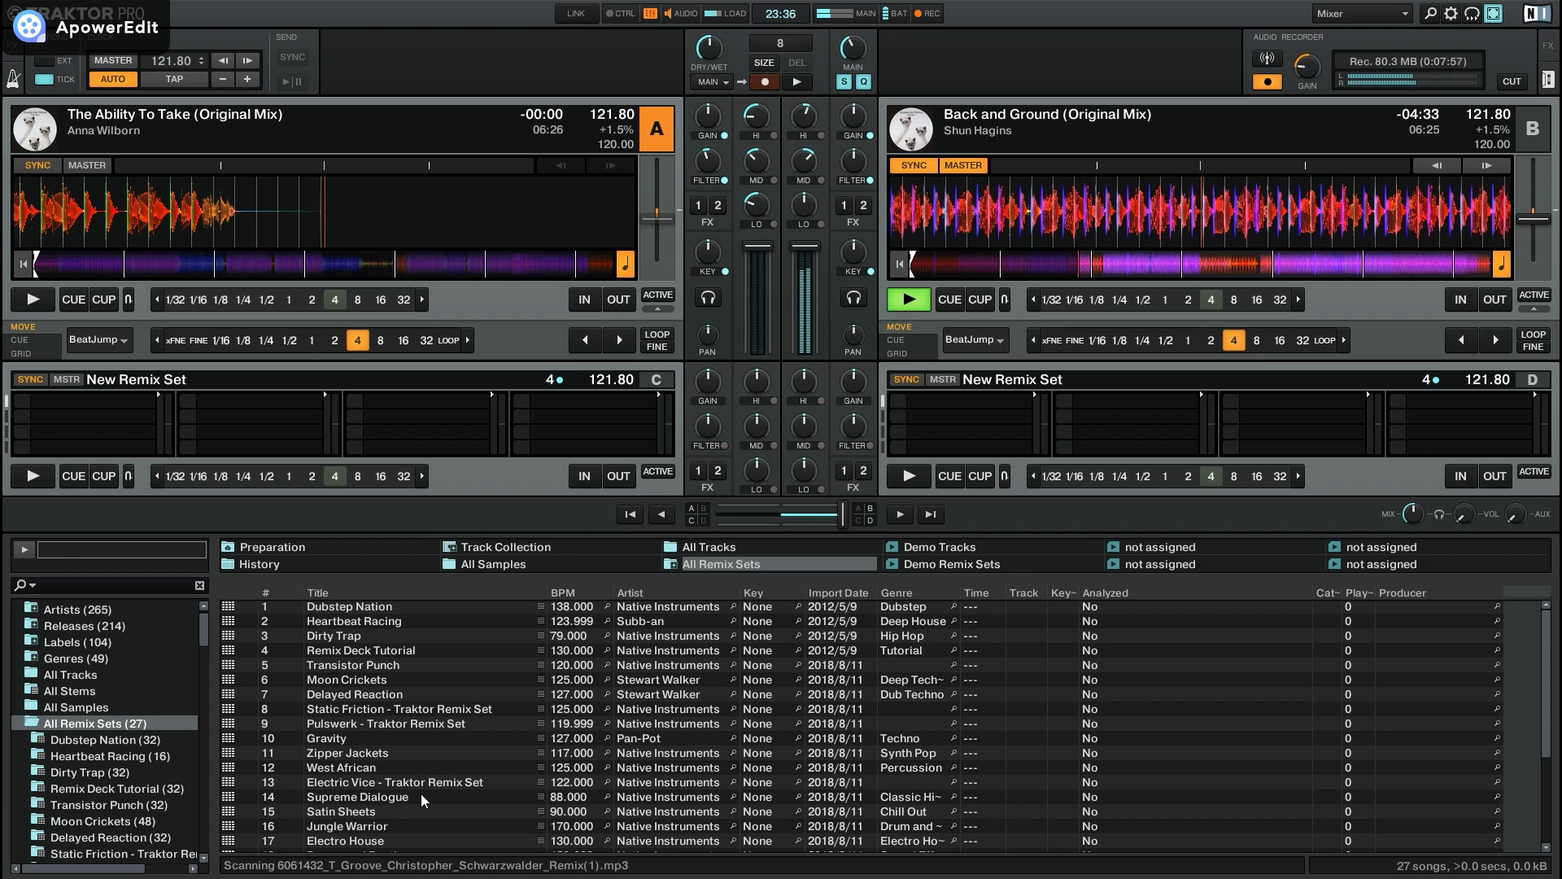
pyautogui.scroll(-3, 422, 793)
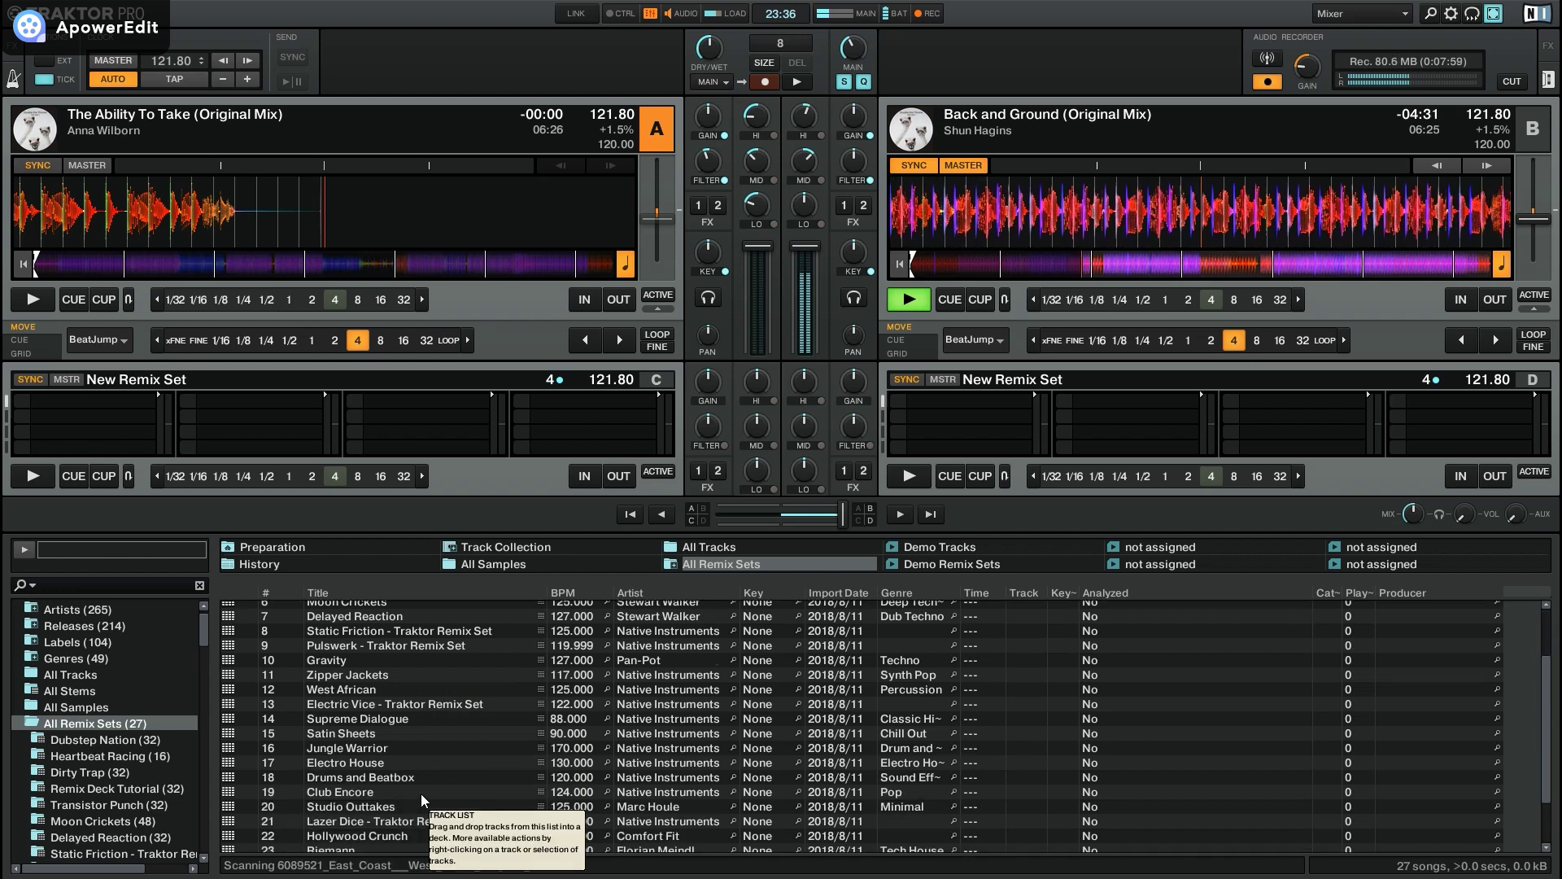
pyautogui.click(382, 764)
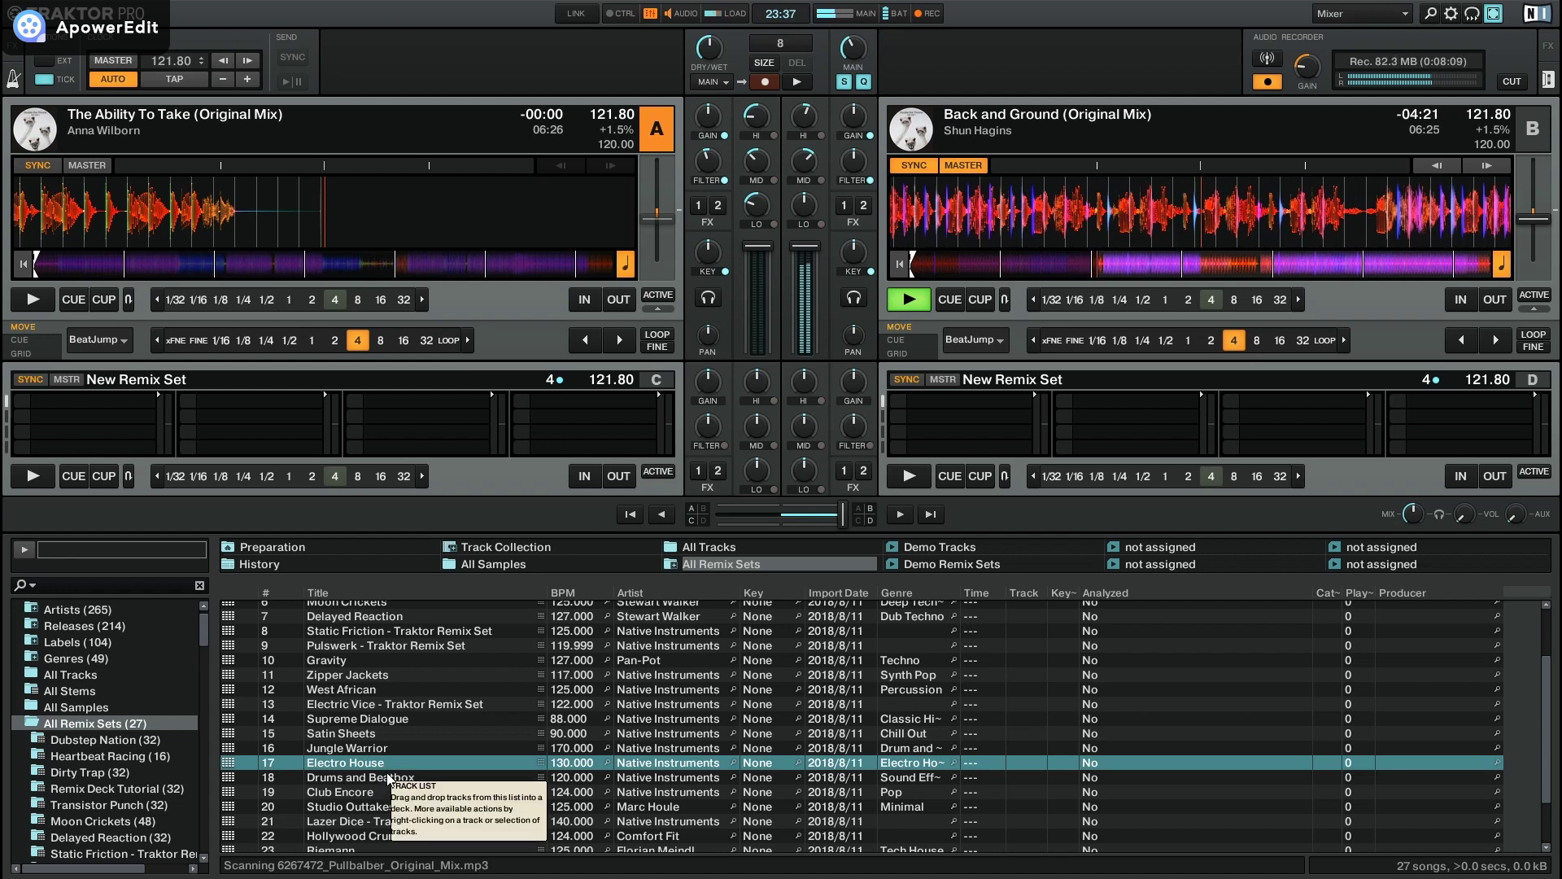
pyautogui.scroll(-1, 387, 779)
pyautogui.scroll(-1, 388, 779)
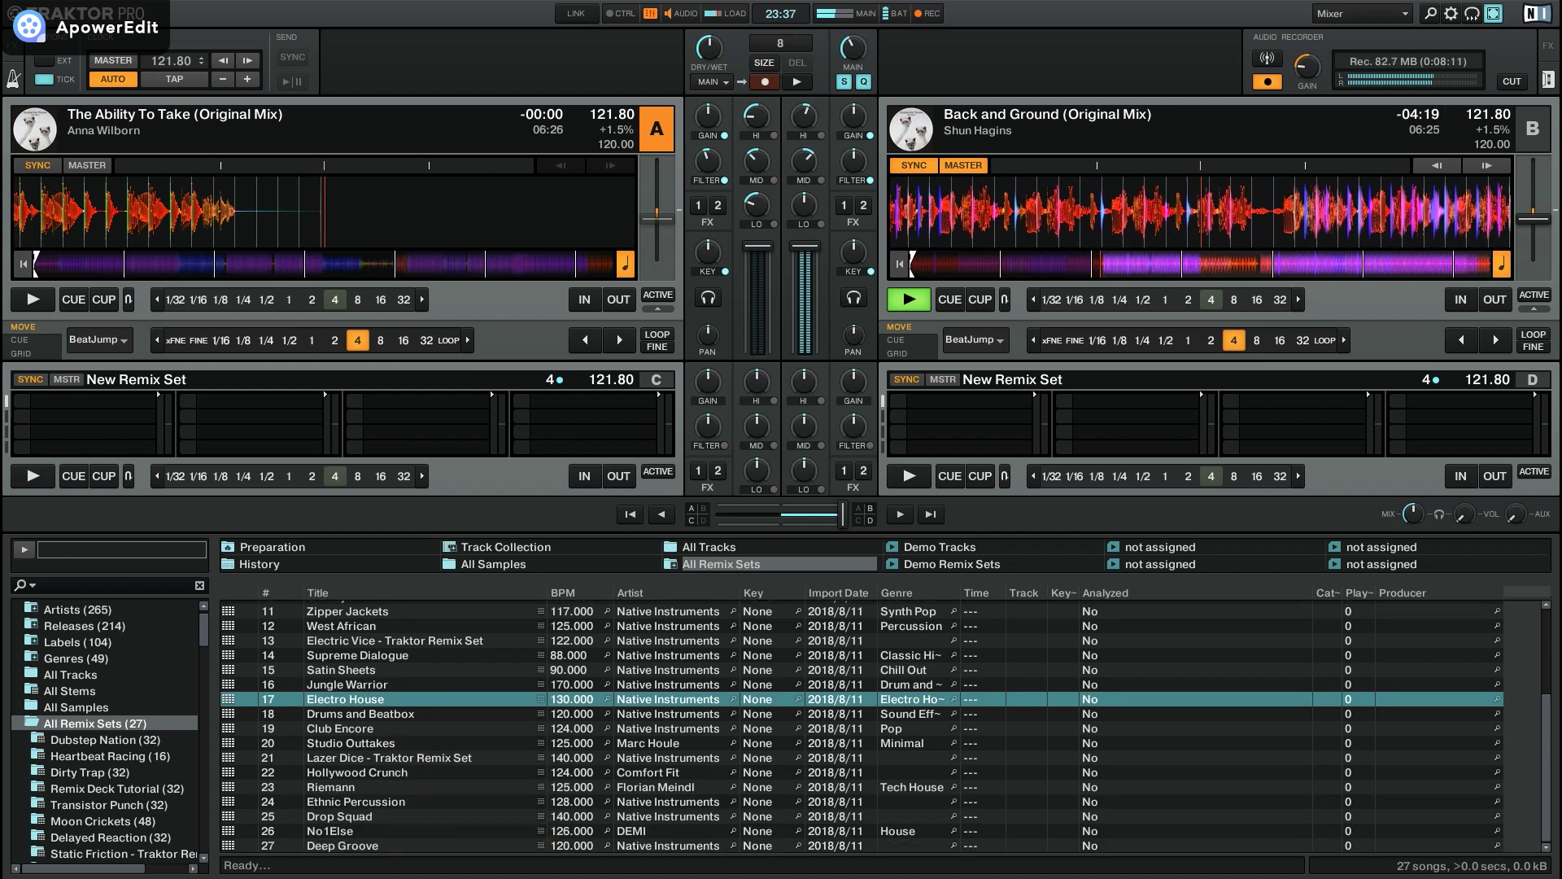
pyautogui.click(387, 789)
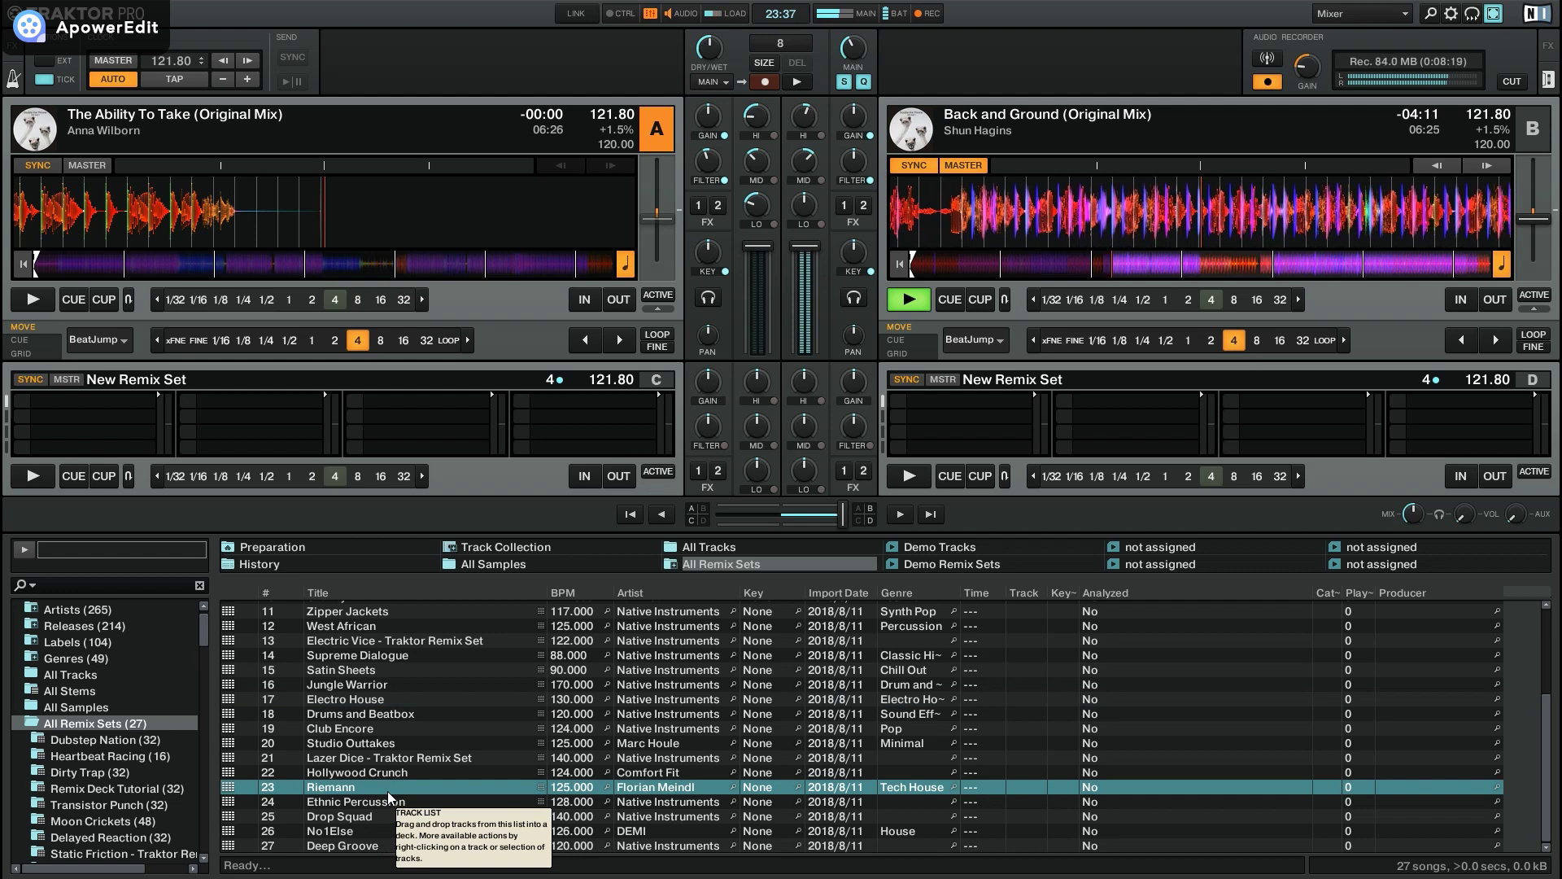
pyautogui.moveTo(389, 847); pyautogui.dragTo(302, 431)
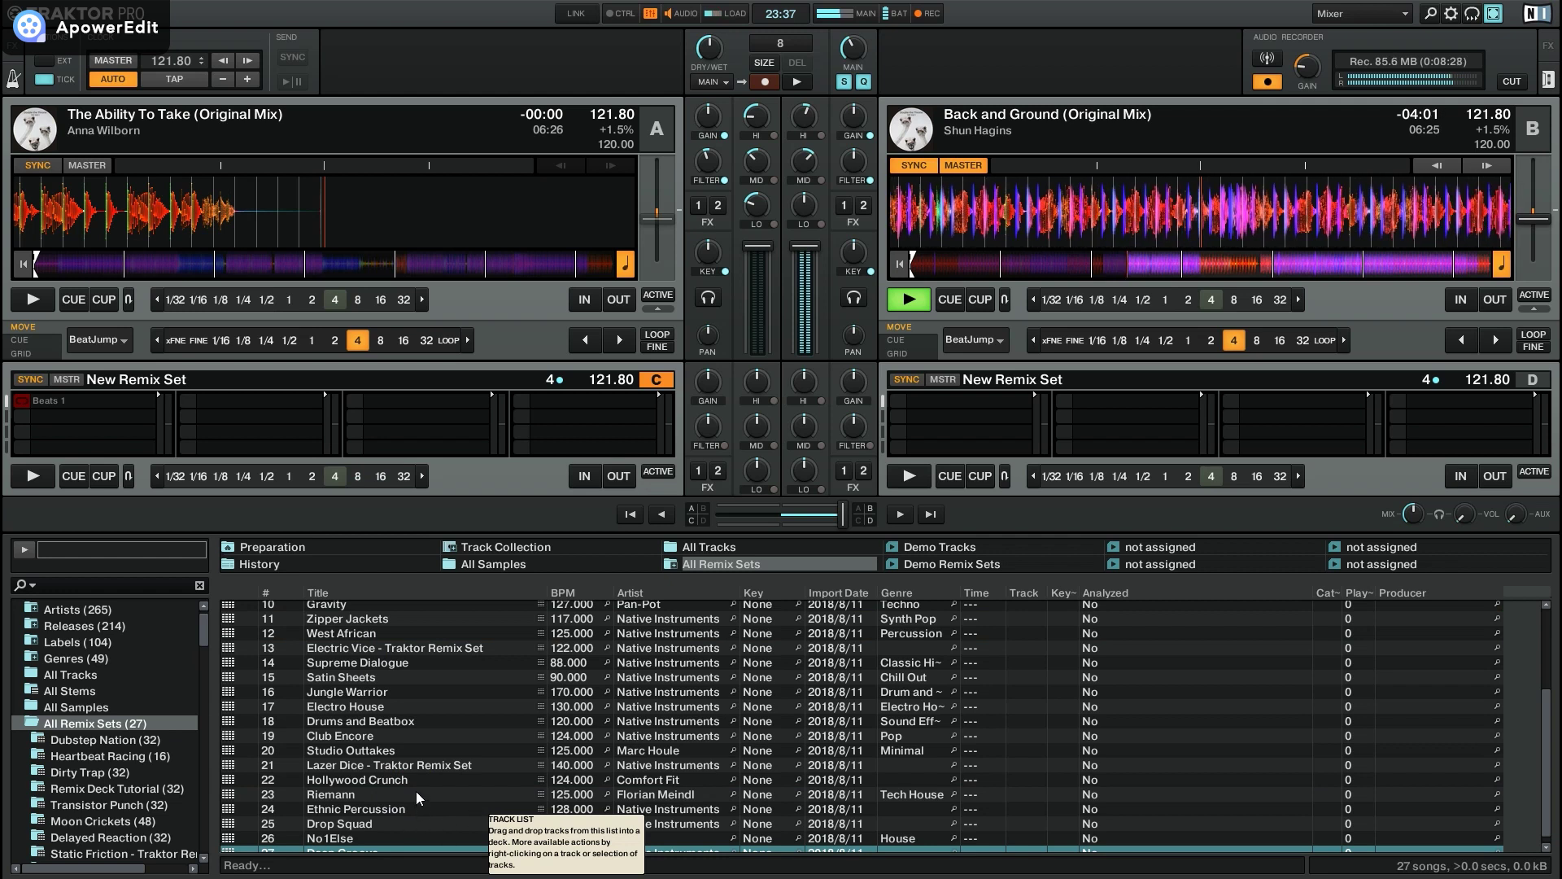
pyautogui.moveTo(417, 791); pyautogui.dragTo(991, 434)
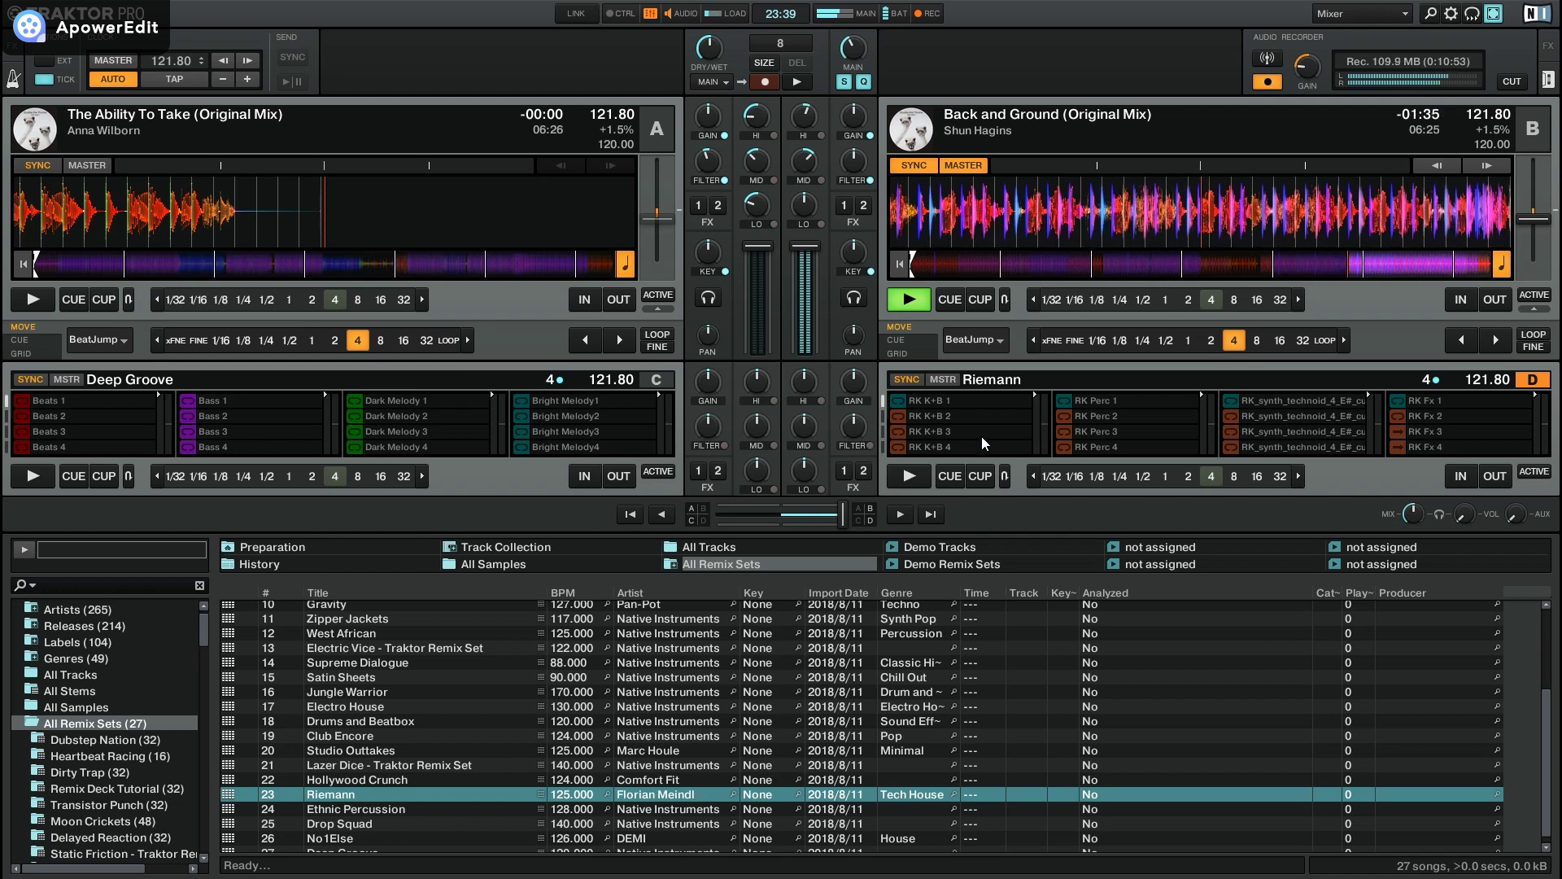
# Step: Collapse the remix sets in the browser tree, open the BJ mix folder and load Alcatraz (Original Mix) into deck A
pyautogui.scroll(1, 109, 656)
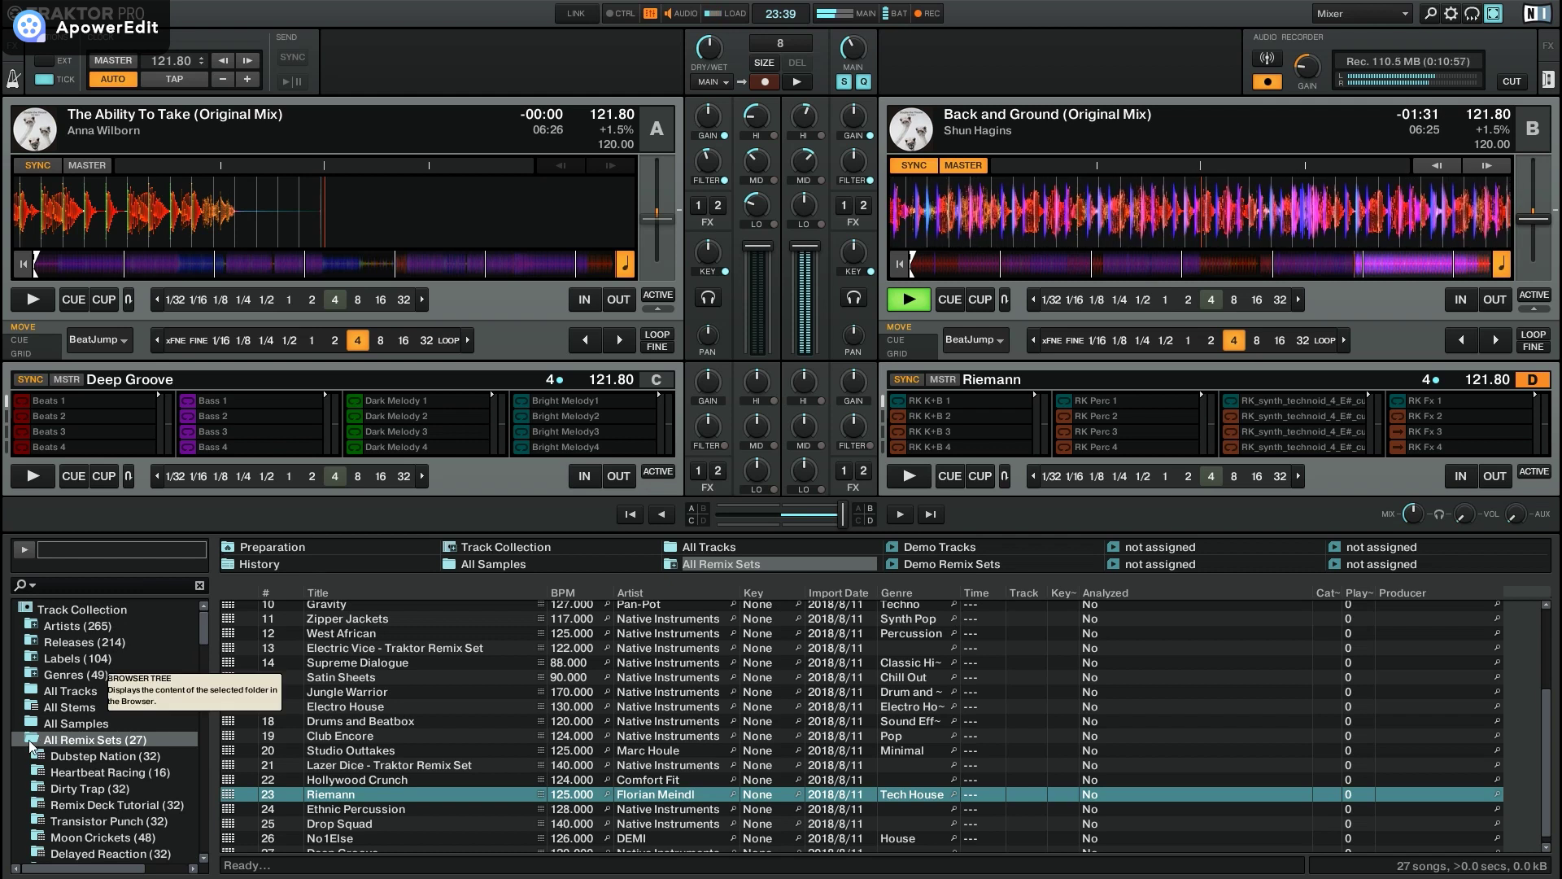
pyautogui.click(31, 741)
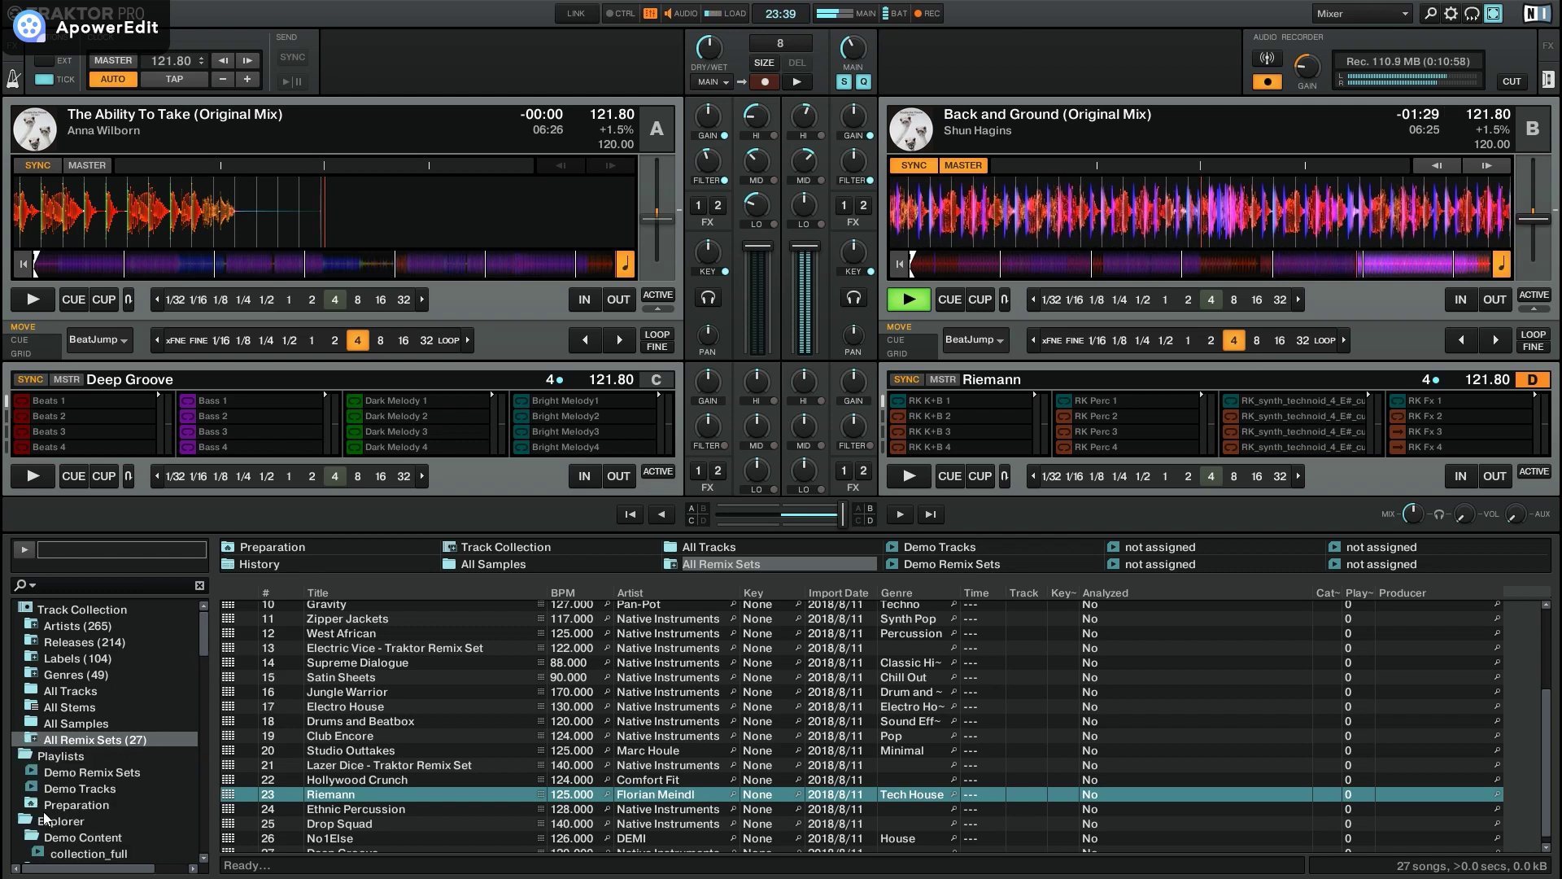
pyautogui.scroll(-2, 46, 816)
pyautogui.scroll(-4, 46, 817)
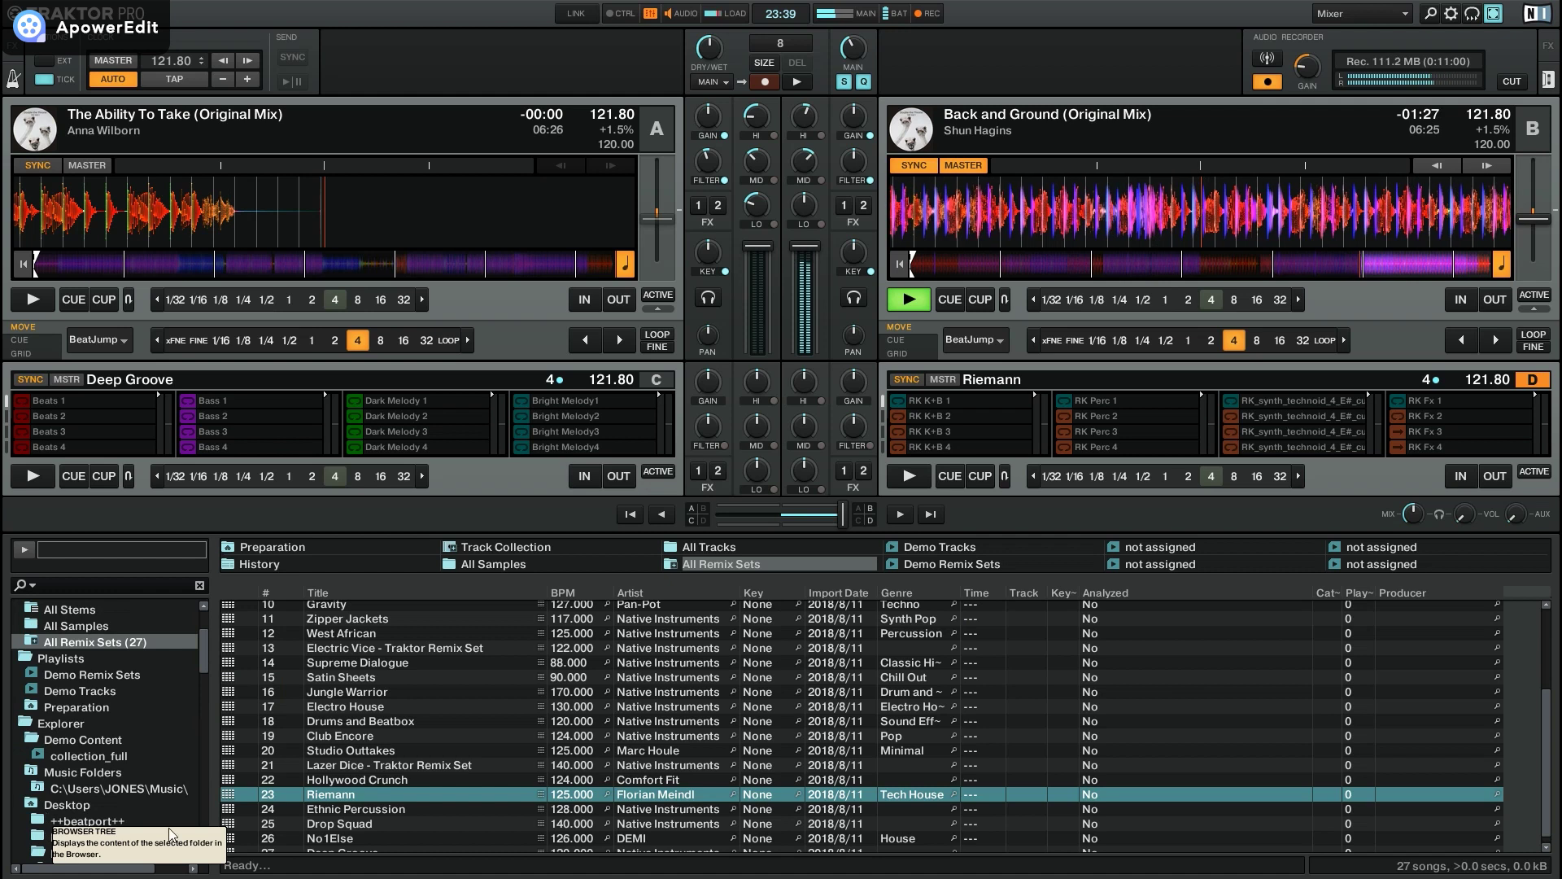
pyautogui.scroll(-6, 26, 846)
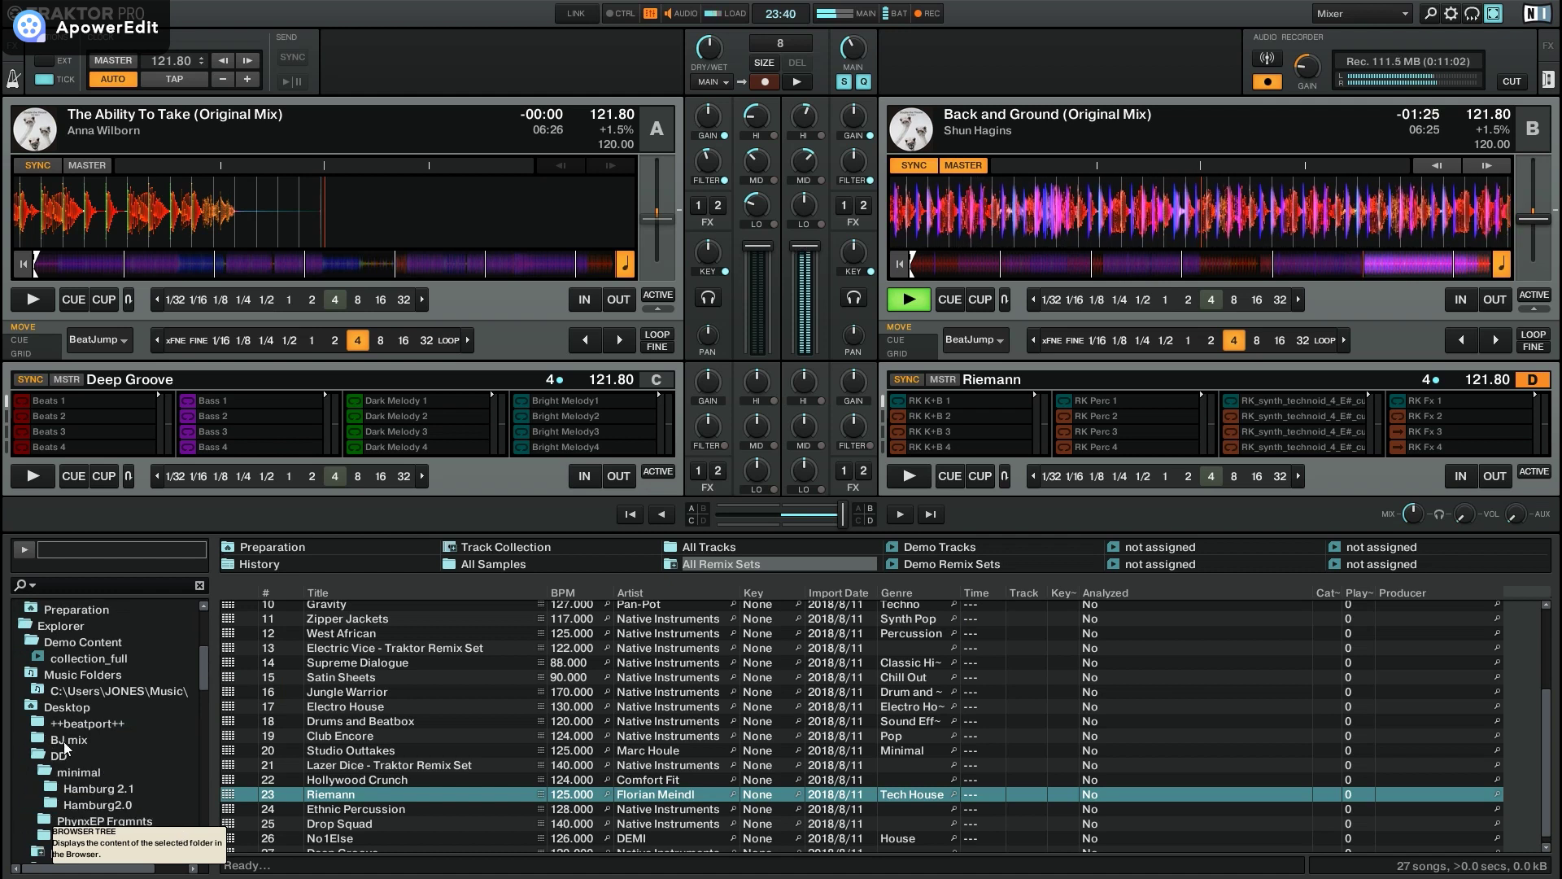
pyautogui.click(68, 740)
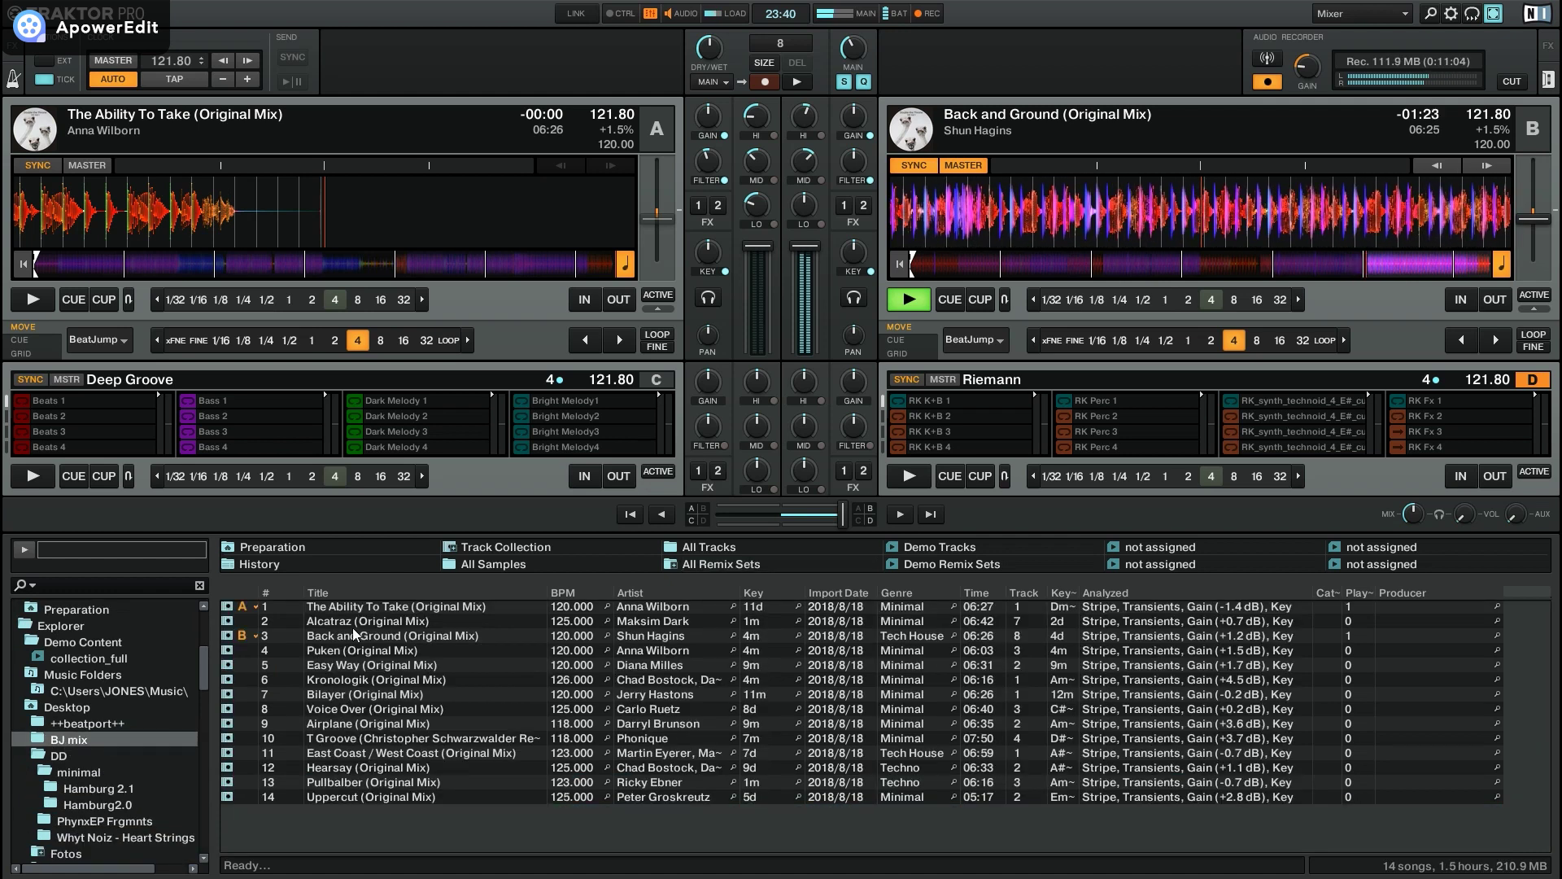
pyautogui.moveTo(352, 625); pyautogui.dragTo(326, 234)
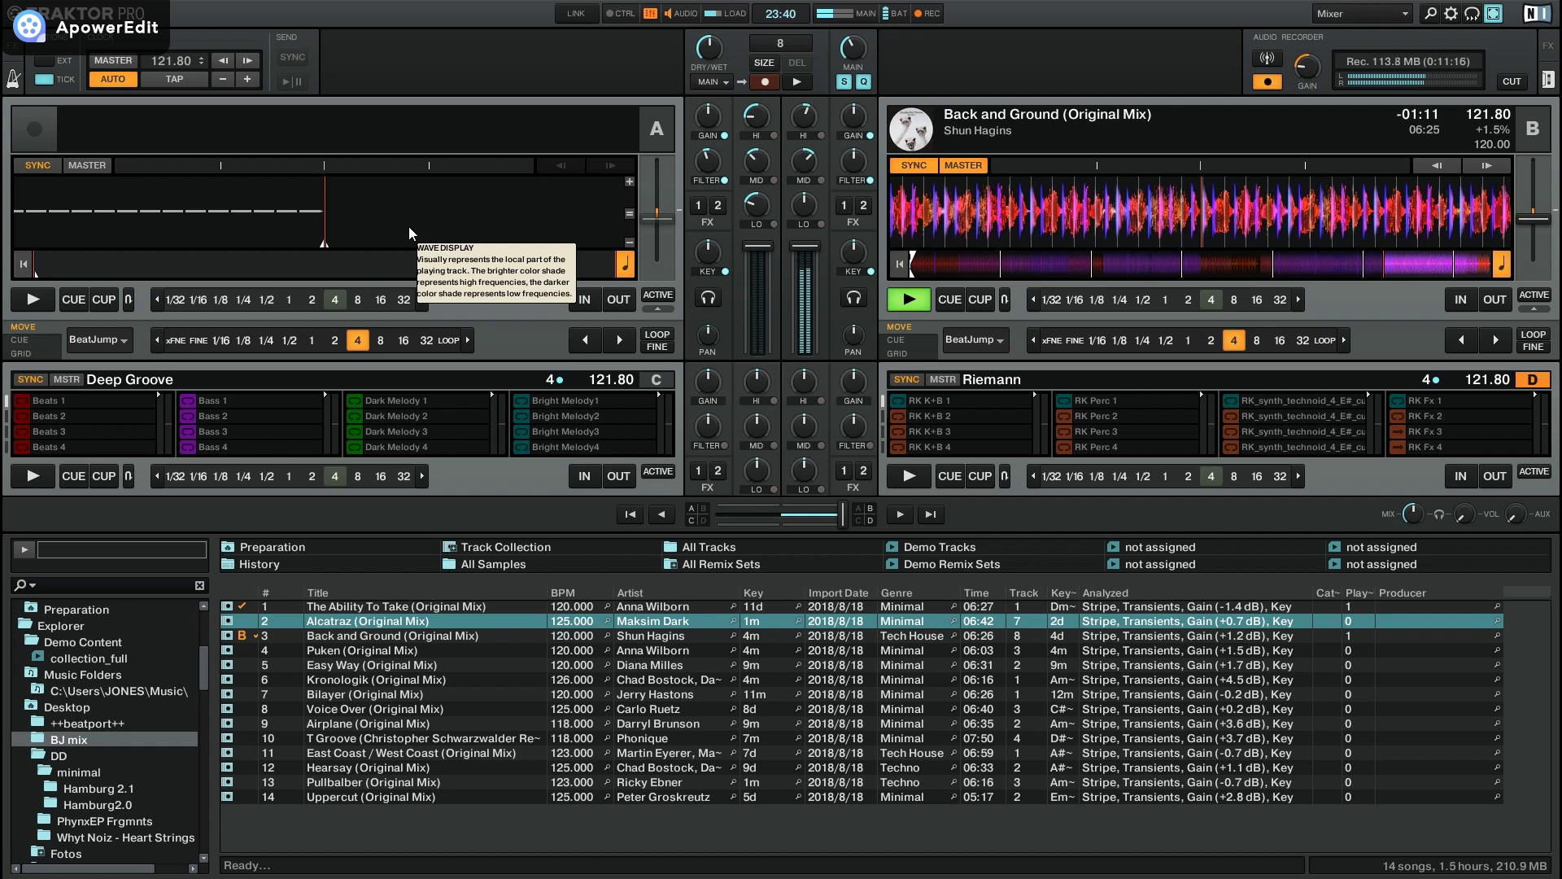
pyautogui.hotkey('ctrl', 'Left')
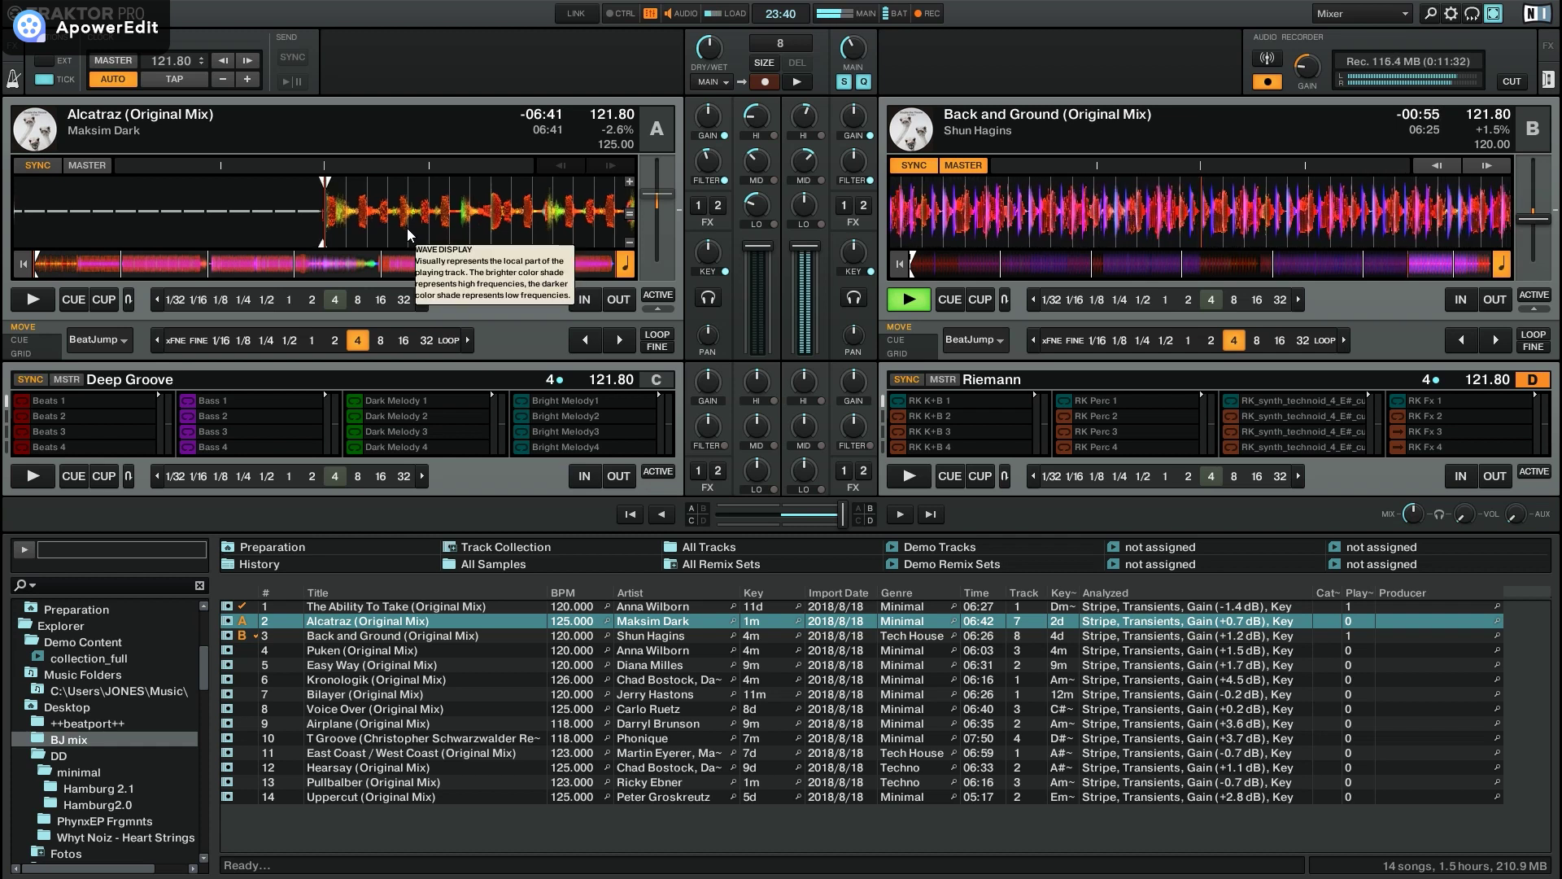
# Step: Check the opening of Alcatraz's waveform up close and start playing the track on deck A
pyautogui.click(630, 183)
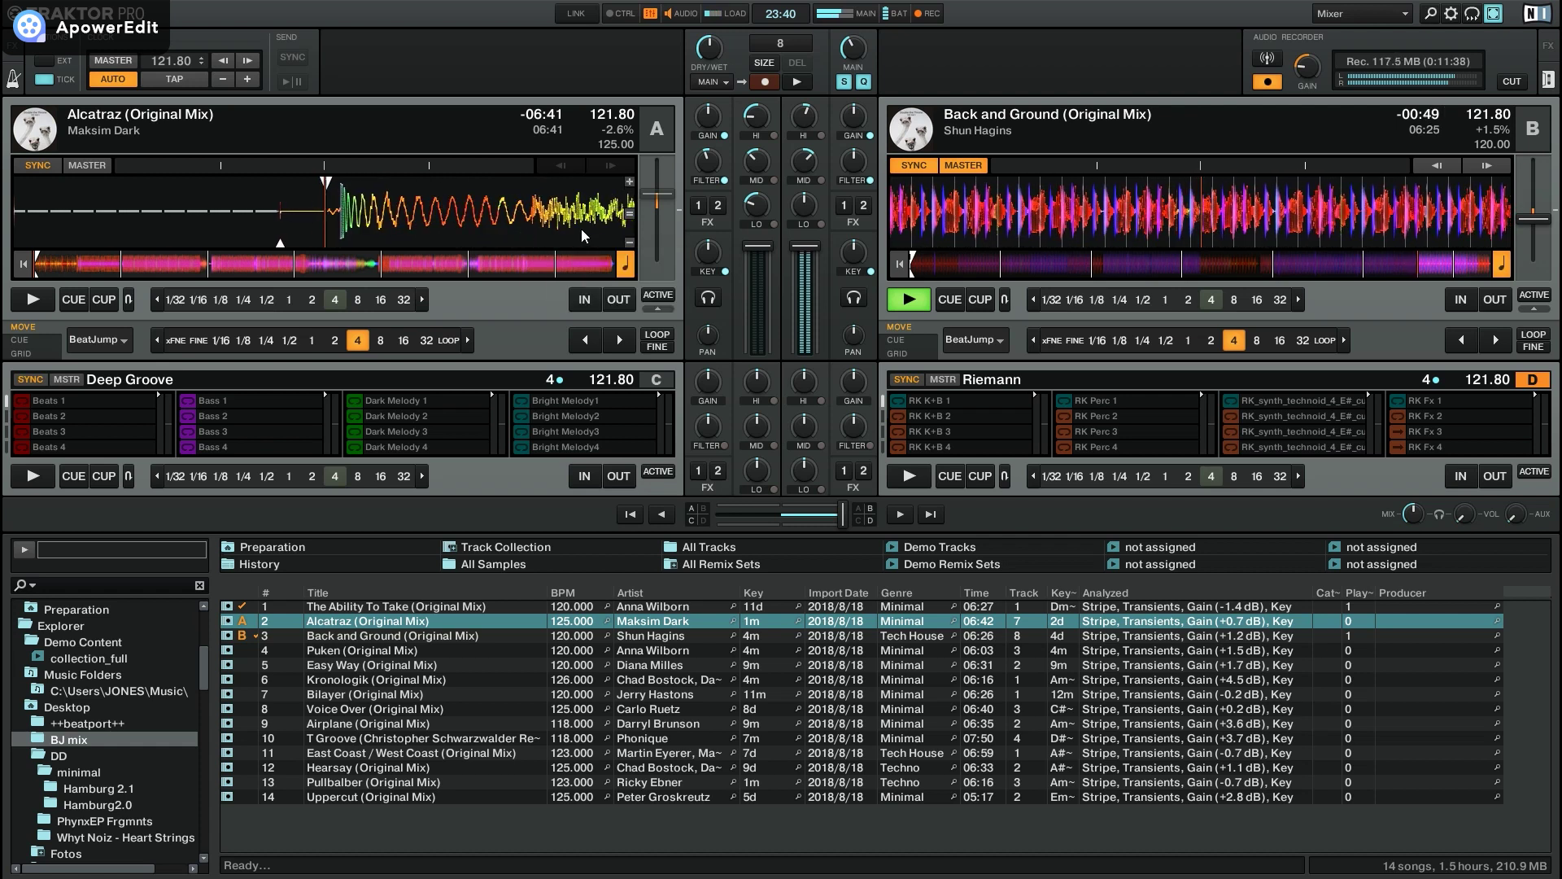
pyautogui.click(630, 242)
pyautogui.click(629, 242)
pyautogui.click(628, 243)
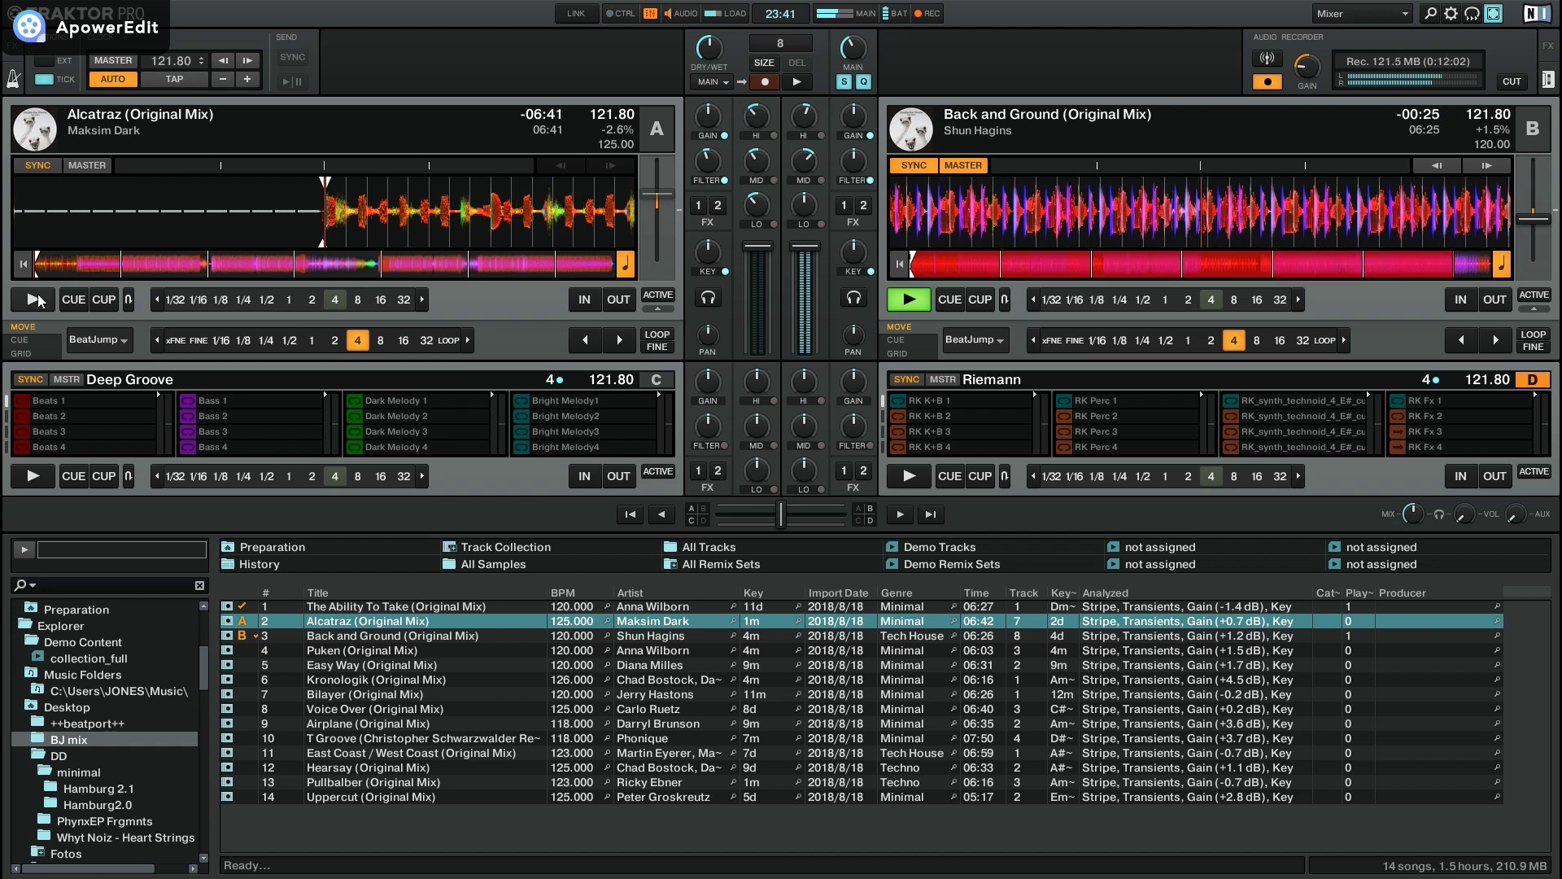
pyautogui.click(37, 300)
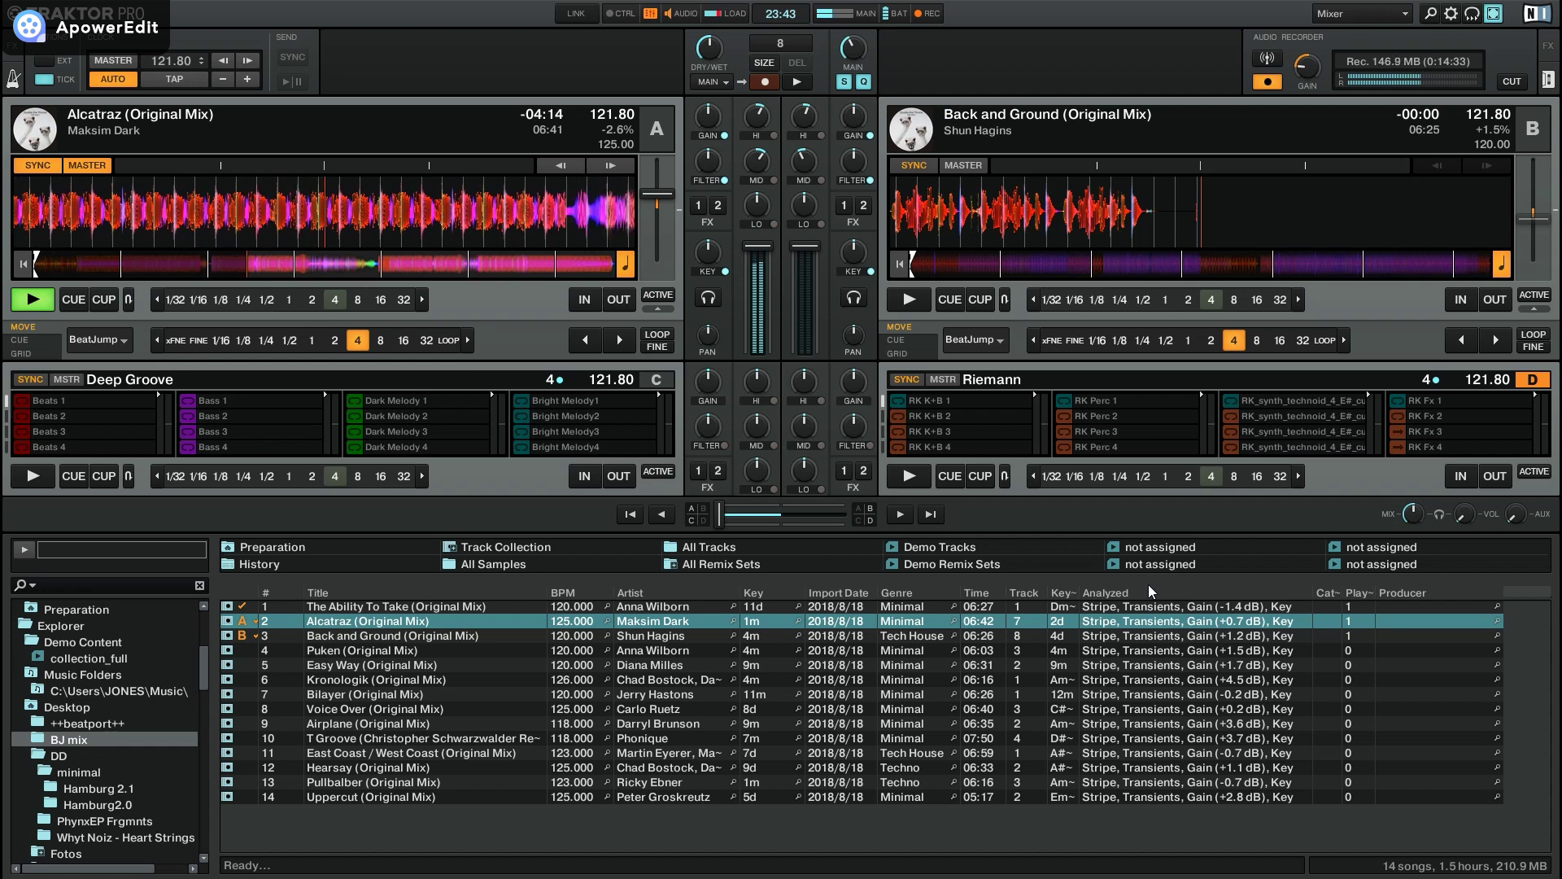
# Step: Load Puken (Original Mix) into deck B and magnify its waveform around the first beat
pyautogui.moveTo(374, 651); pyautogui.dragTo(1232, 202)
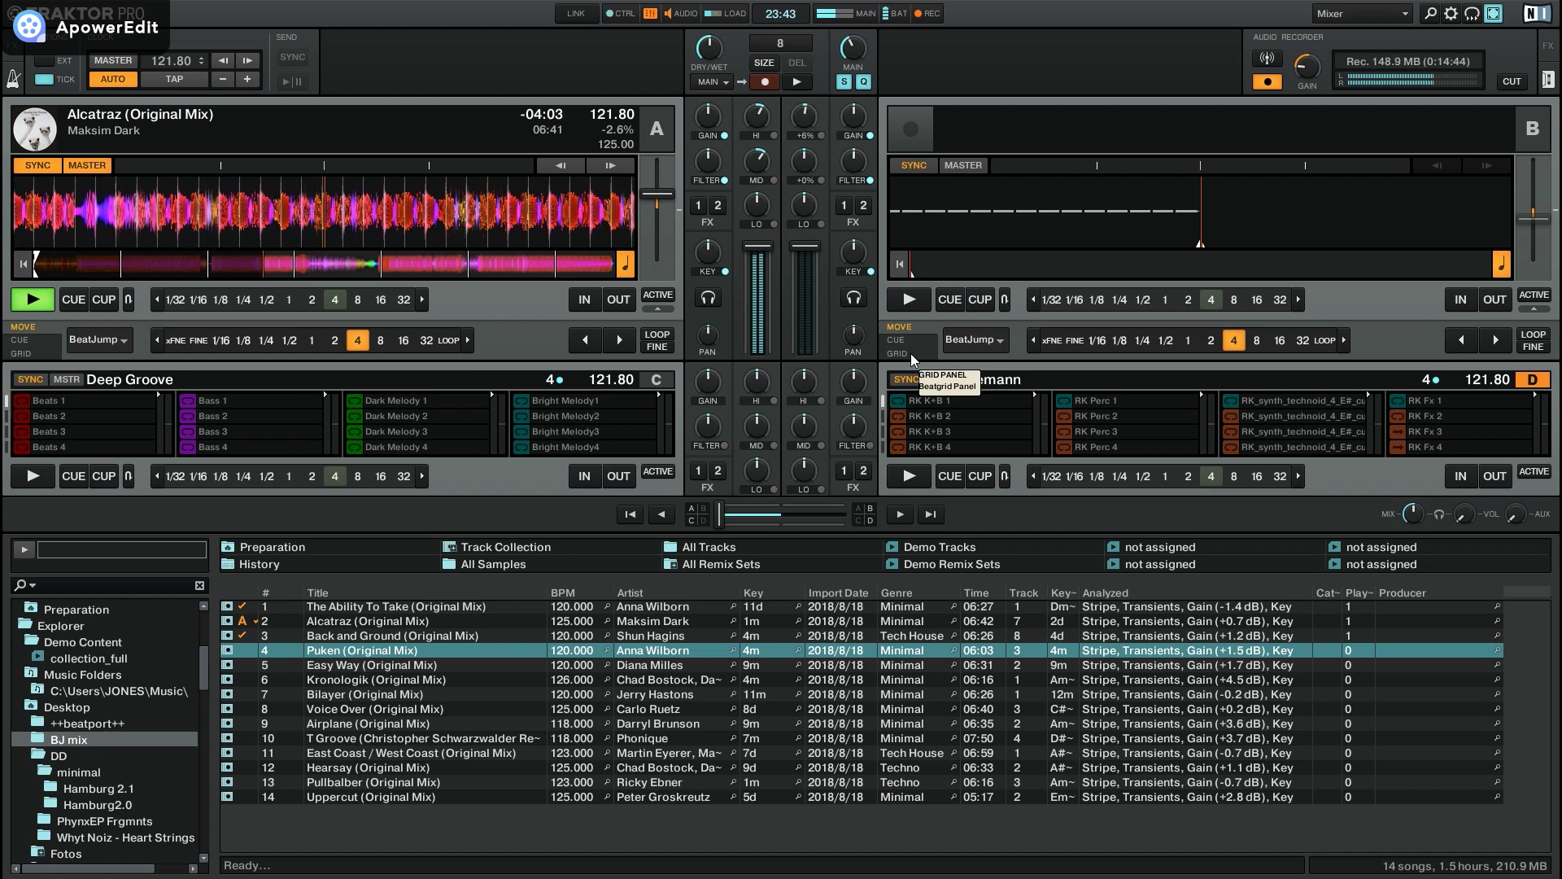
pyautogui.hotkey('ctrl', 'Right')
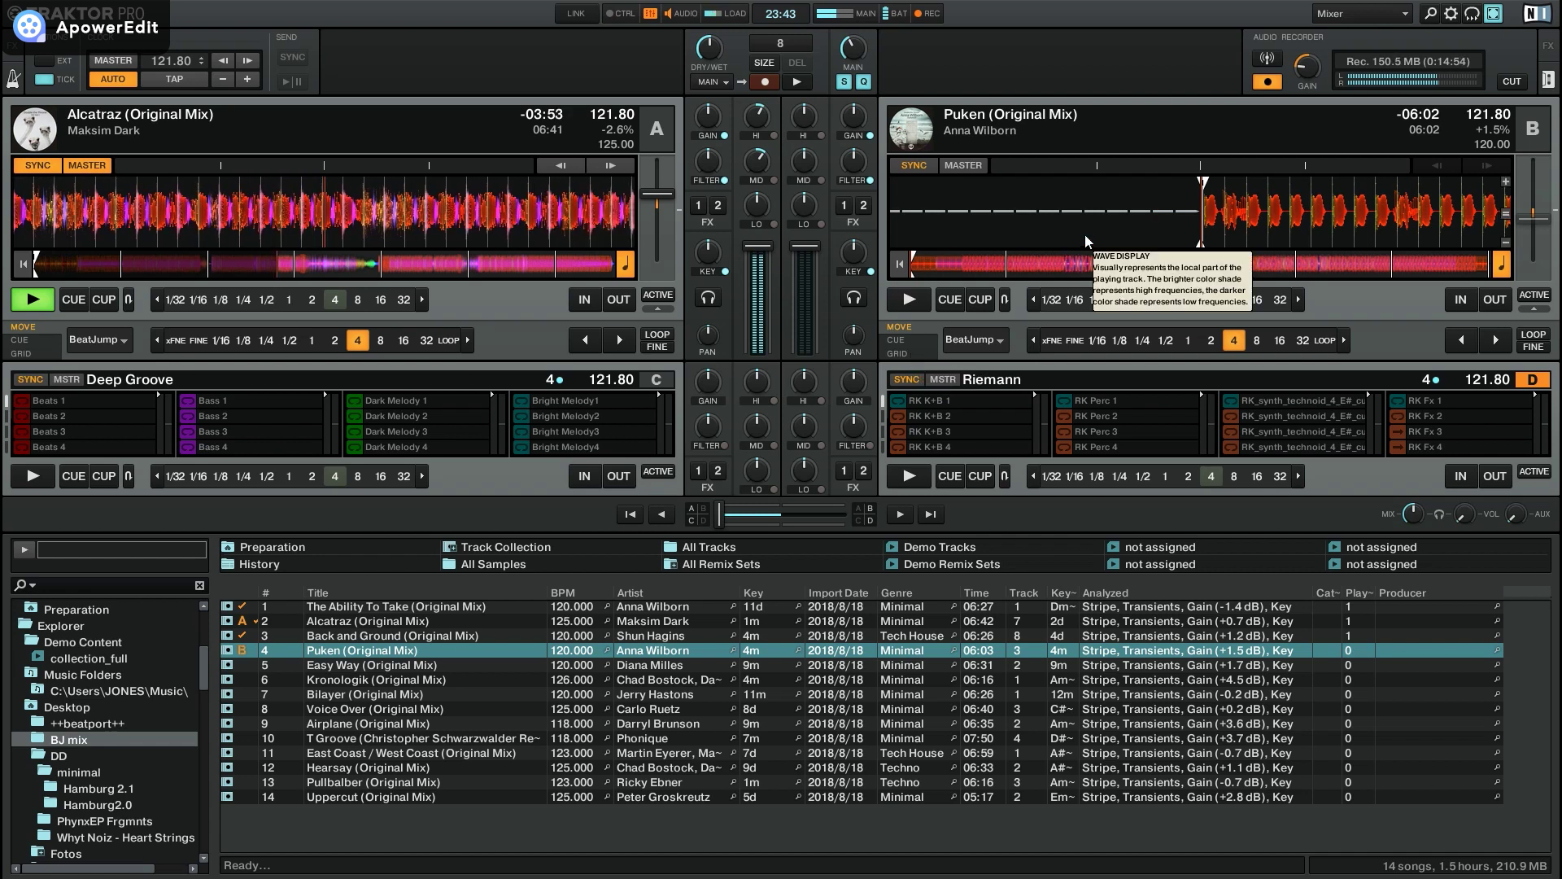
pyautogui.click(1506, 182)
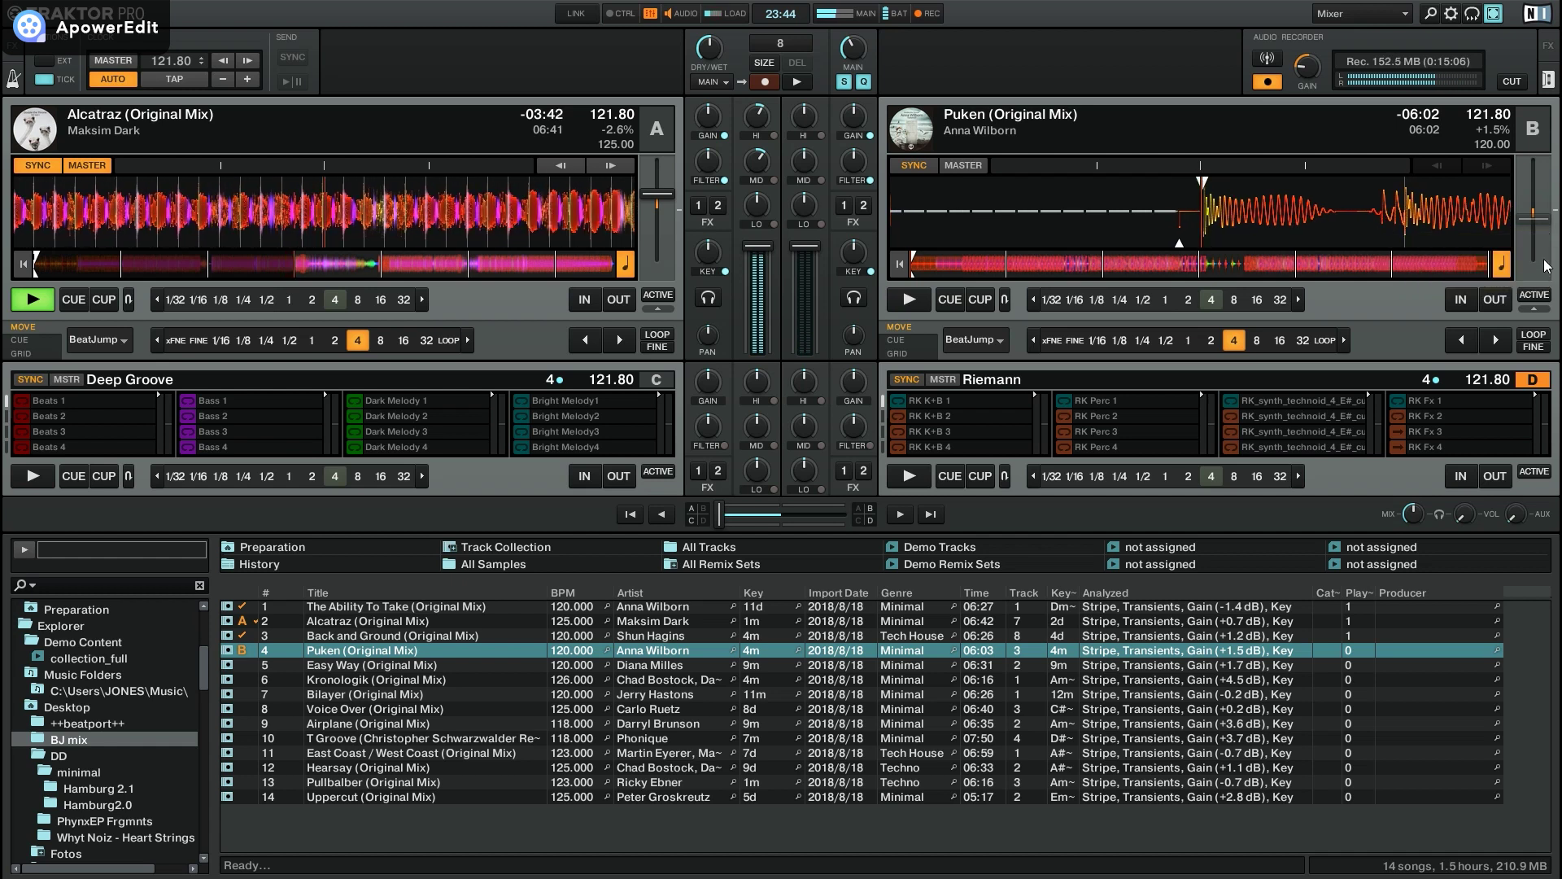
# Step: Widen deck B's waveform view and start playing Puken (Original Mix)
pyautogui.click(1507, 242)
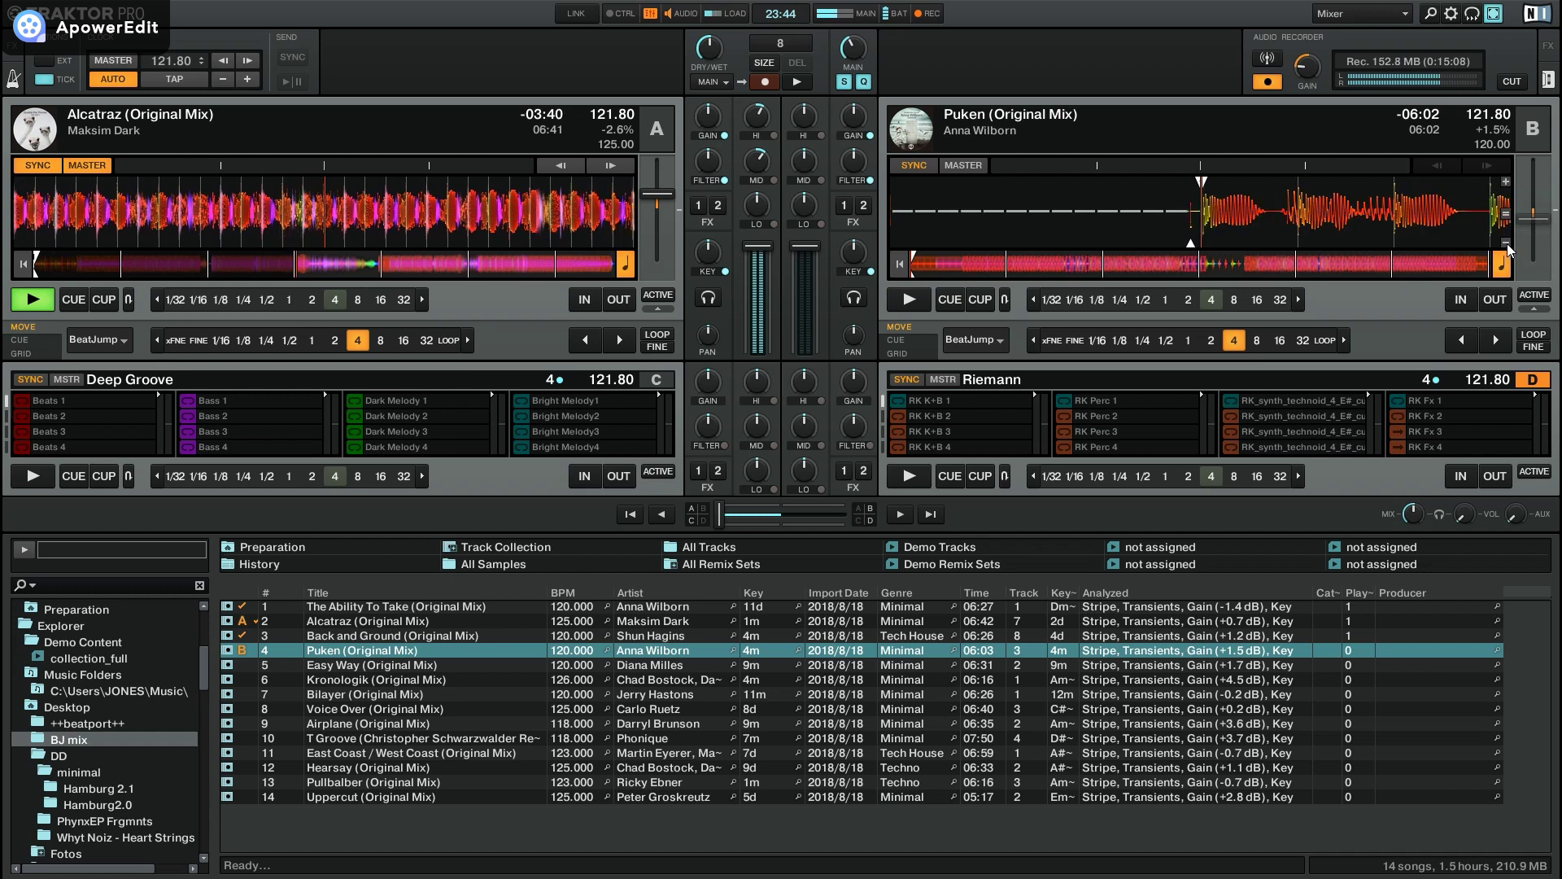
pyautogui.click(1506, 243)
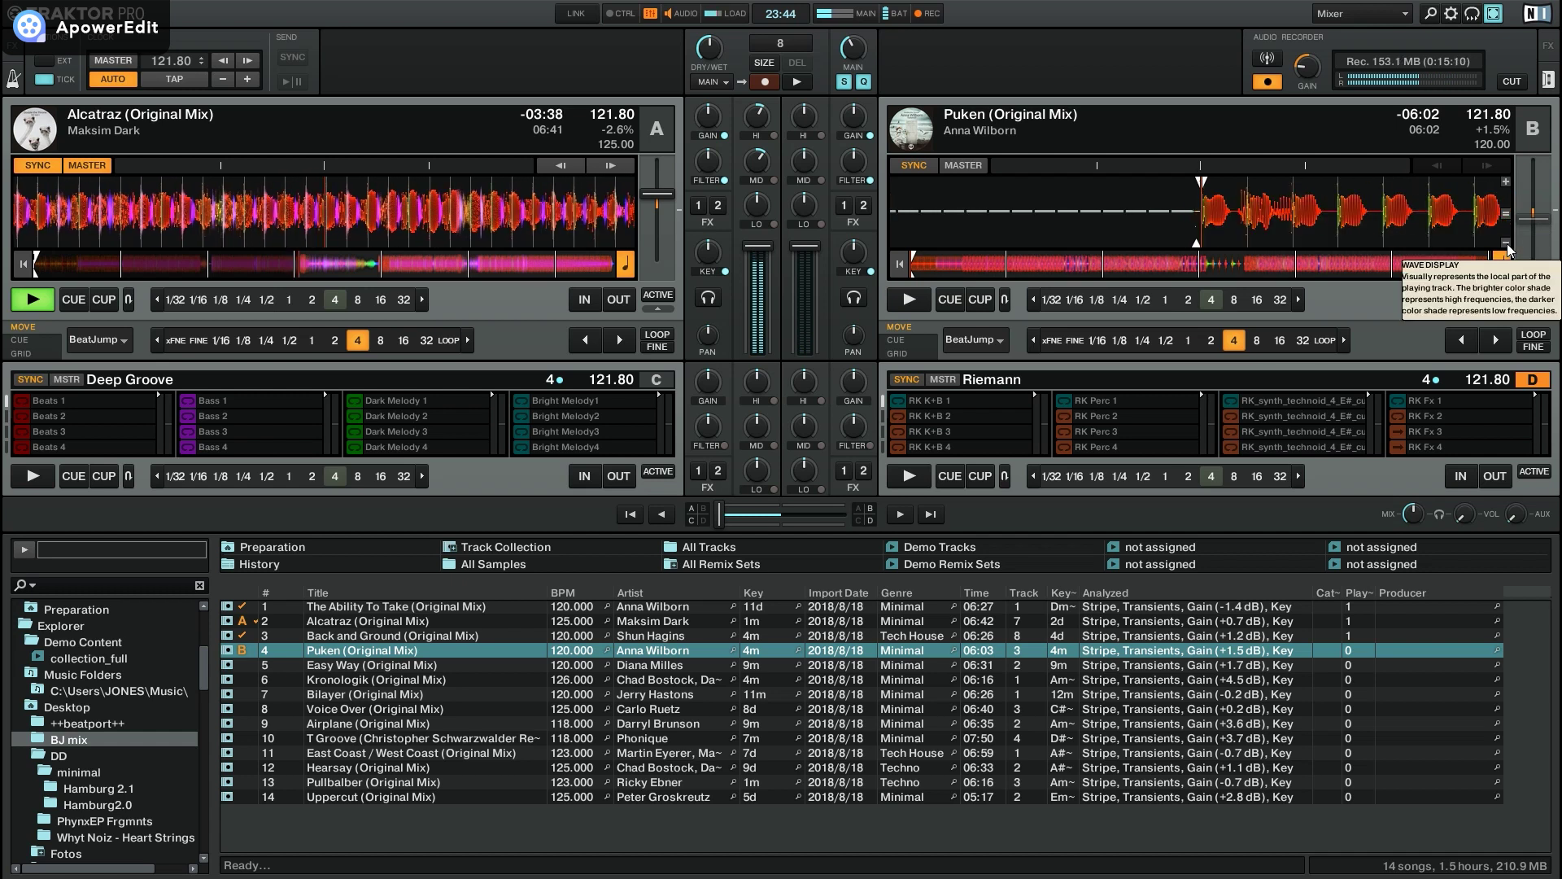
pyautogui.click(1506, 242)
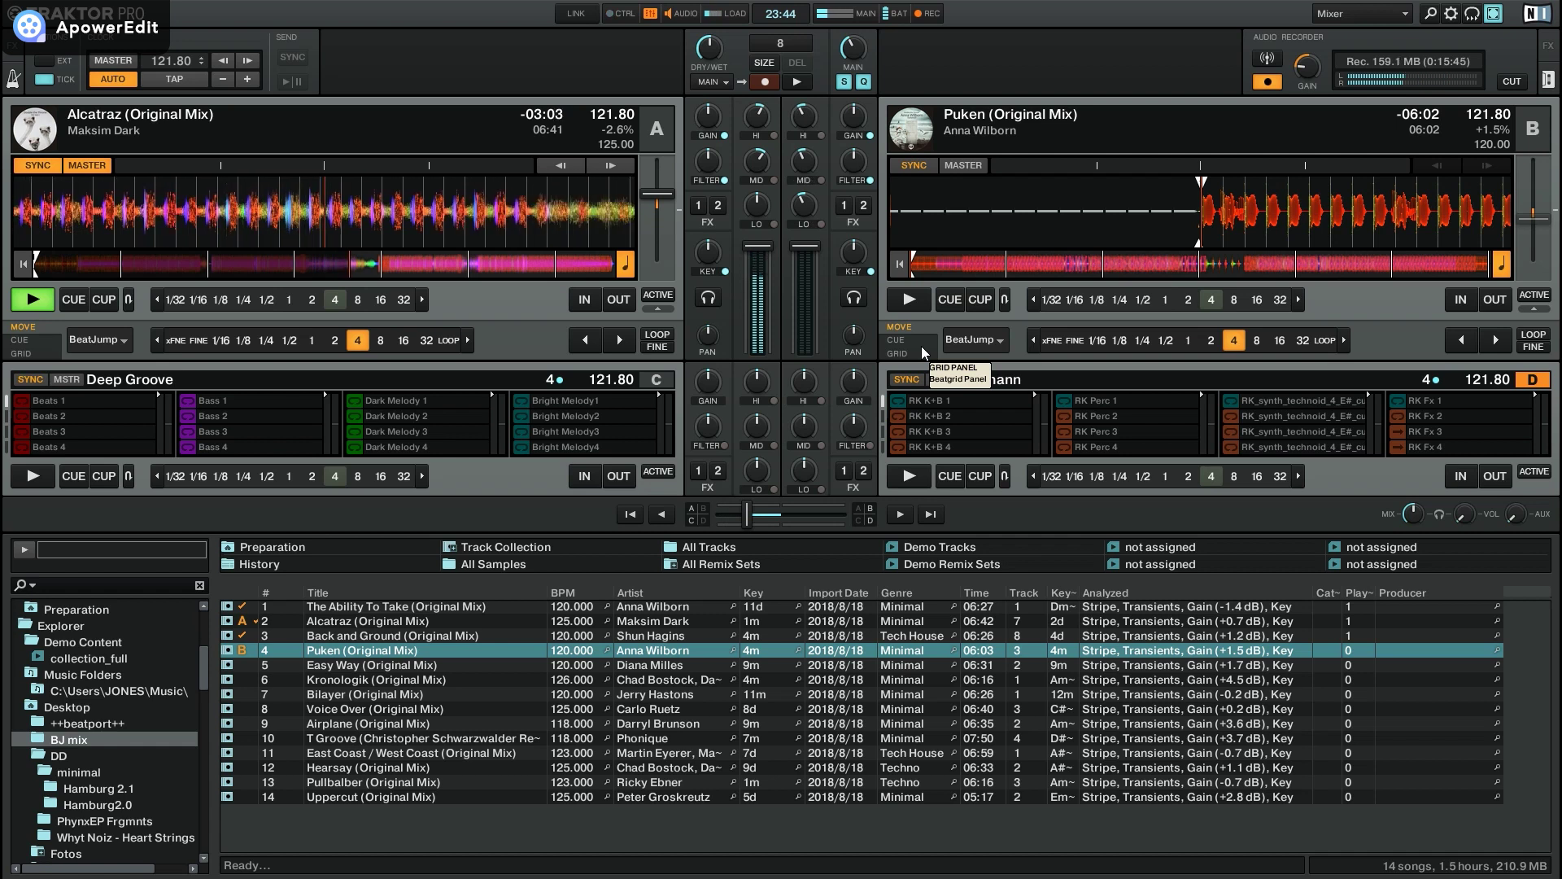
pyautogui.click(908, 300)
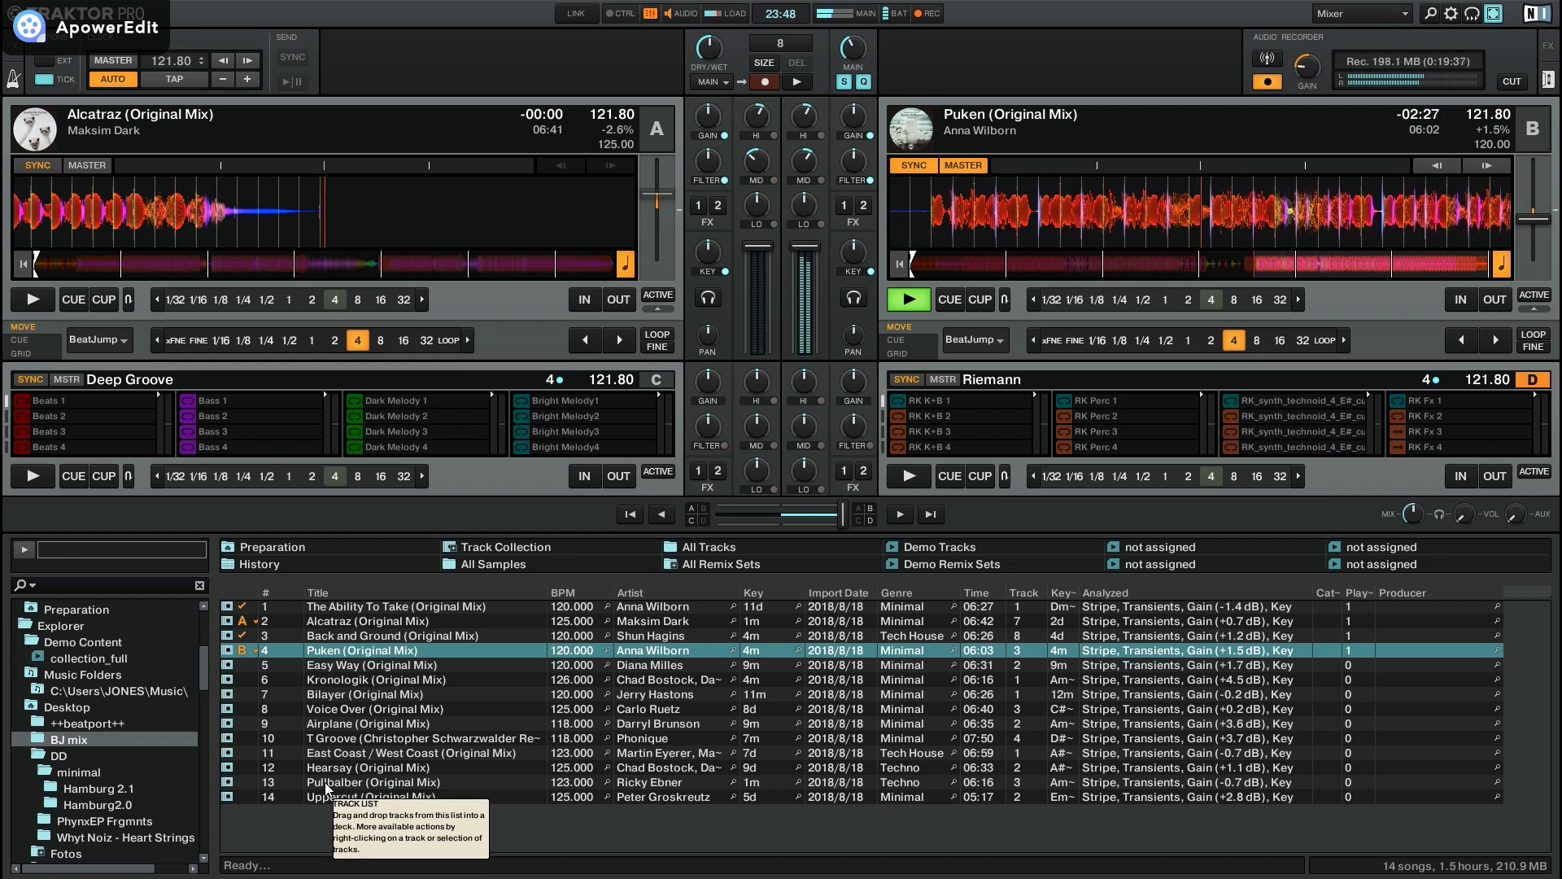
# Step: Load Pullbalber (Original Mix) into deck A and magnify its waveform around the first beat
pyautogui.moveTo(326, 788); pyautogui.dragTo(314, 243)
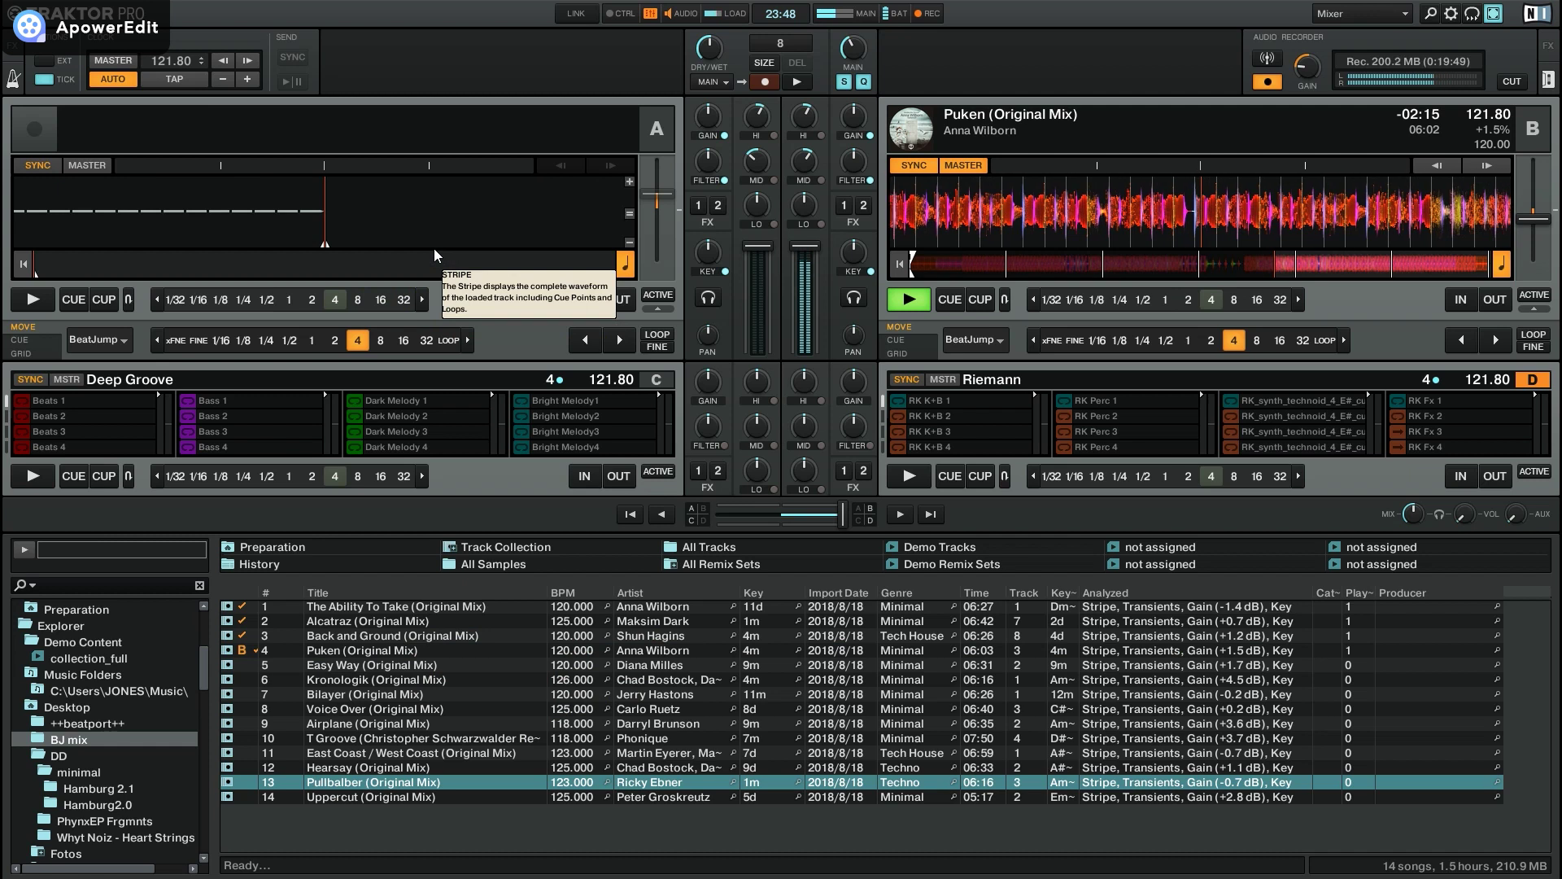
pyautogui.hotkey('ctrl', 'Left')
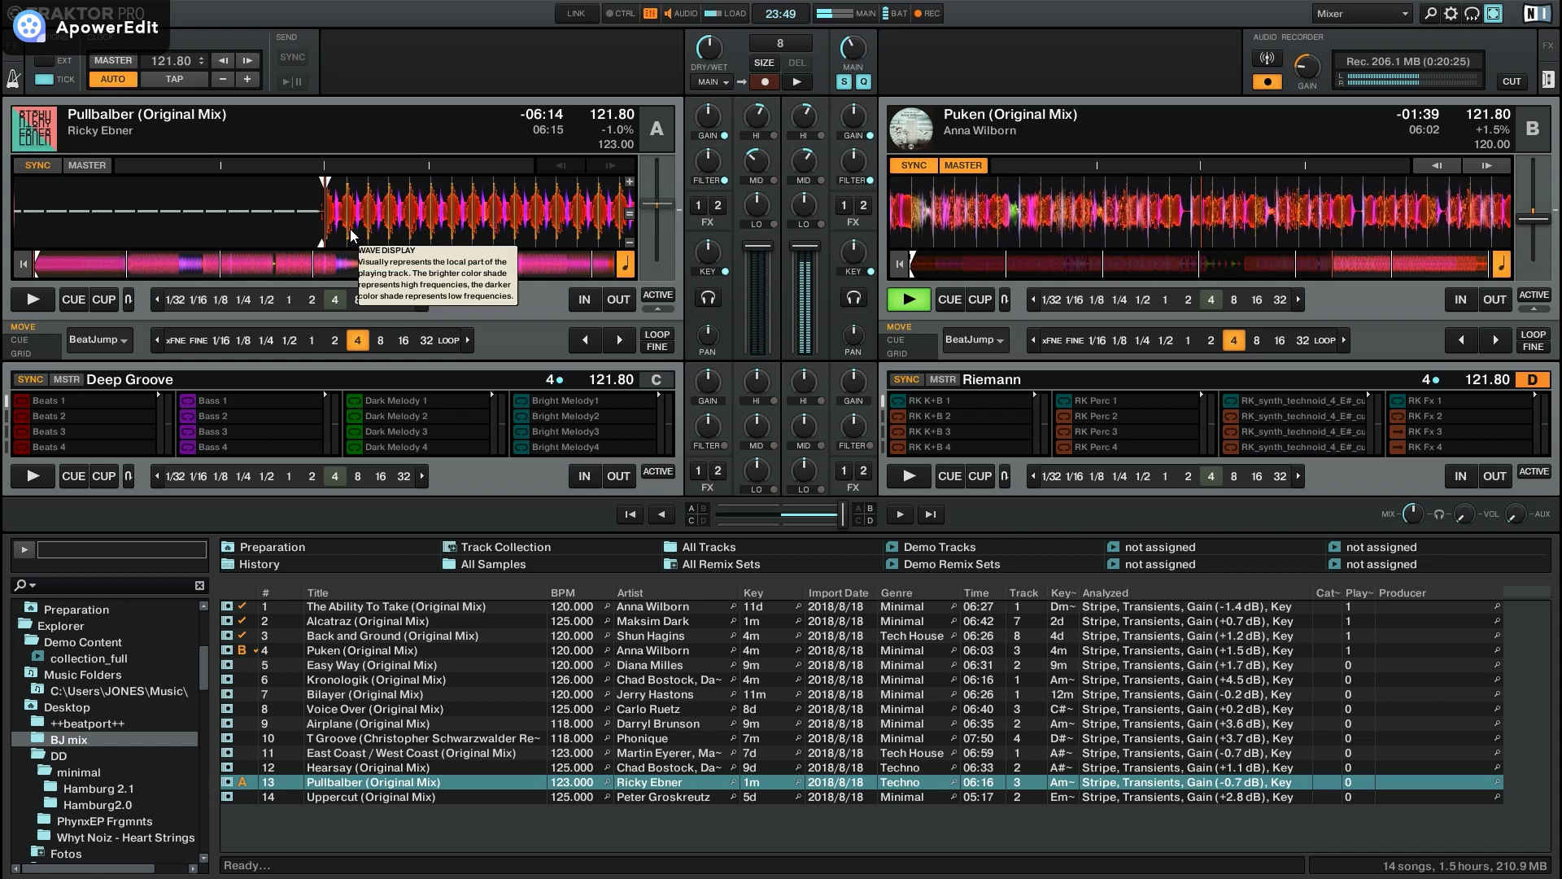
pyautogui.click(630, 183)
pyautogui.click(631, 183)
pyautogui.click(630, 183)
pyautogui.click(630, 183)
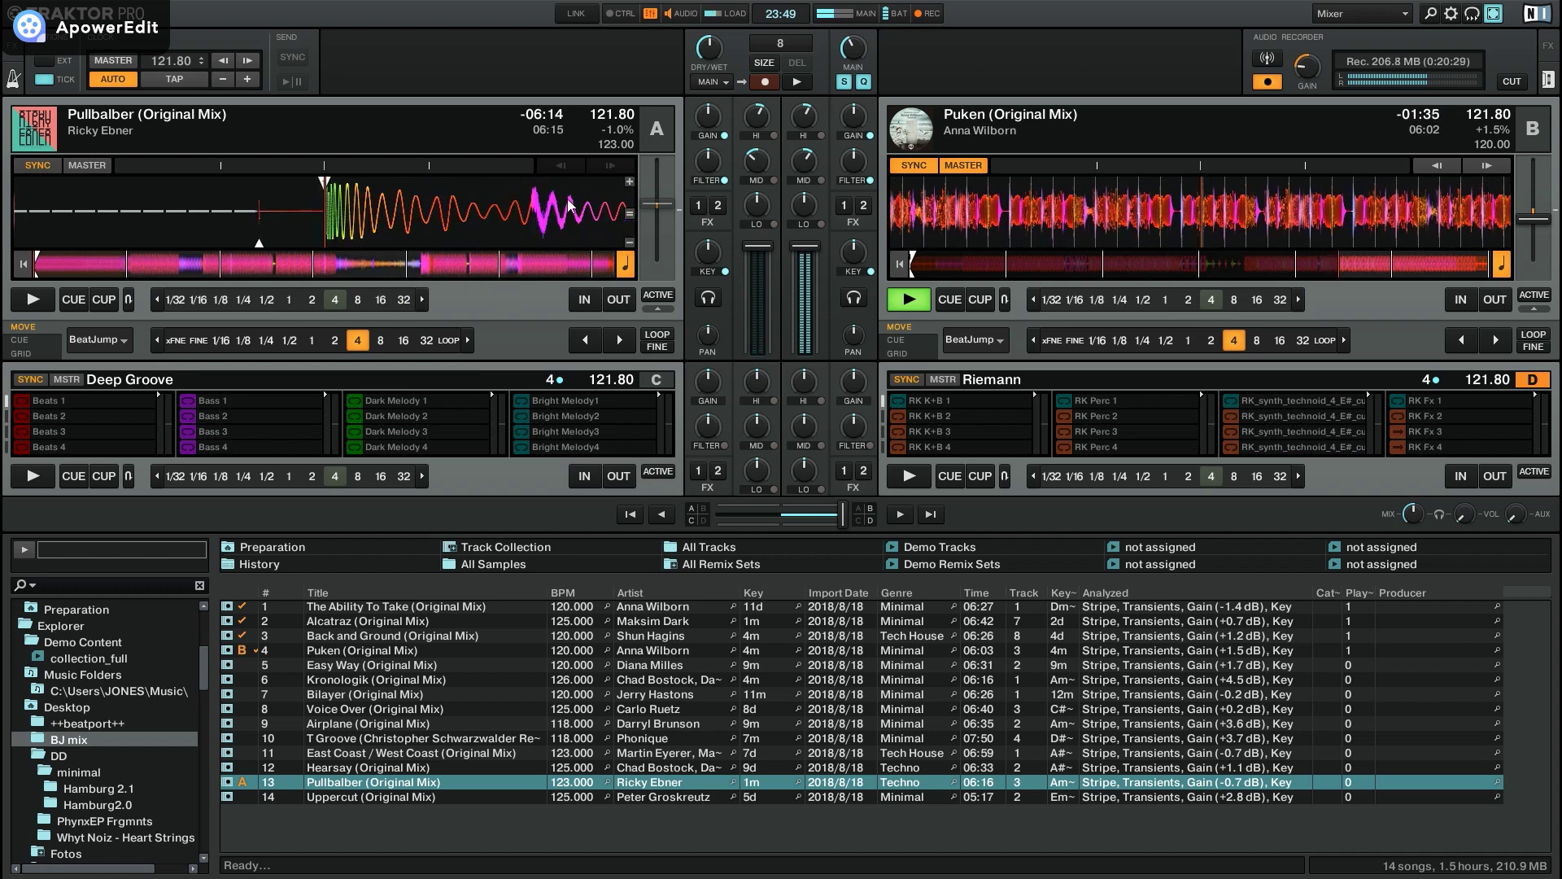
pyautogui.click(629, 181)
pyautogui.click(629, 182)
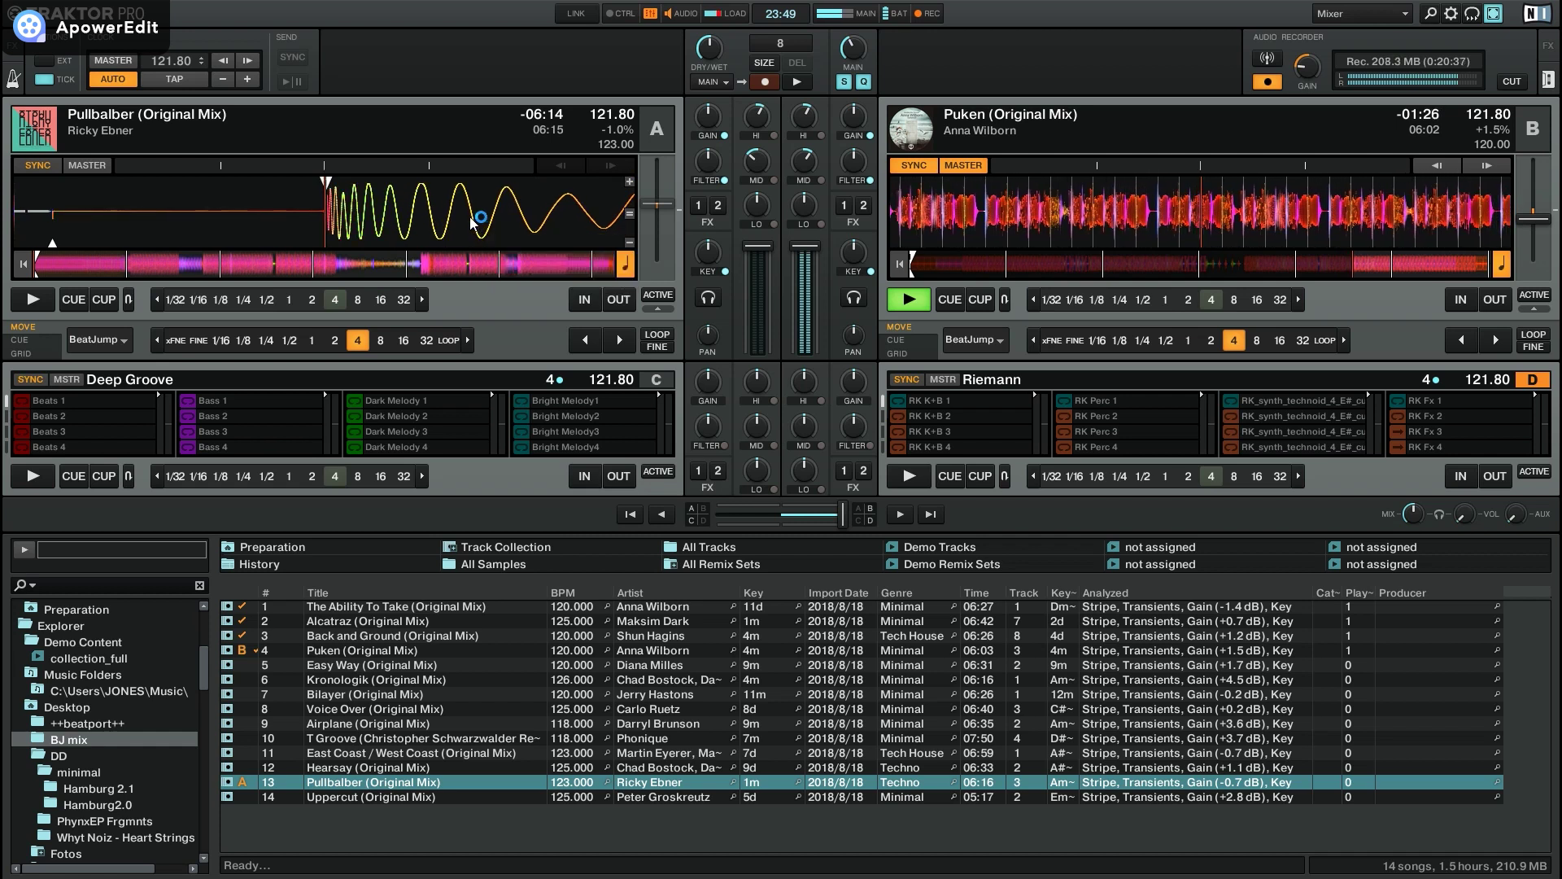
# Step: Widen deck A's waveform view and start playing Pullbalber (Original Mix)
pyautogui.click(629, 242)
pyautogui.click(629, 240)
pyautogui.click(628, 241)
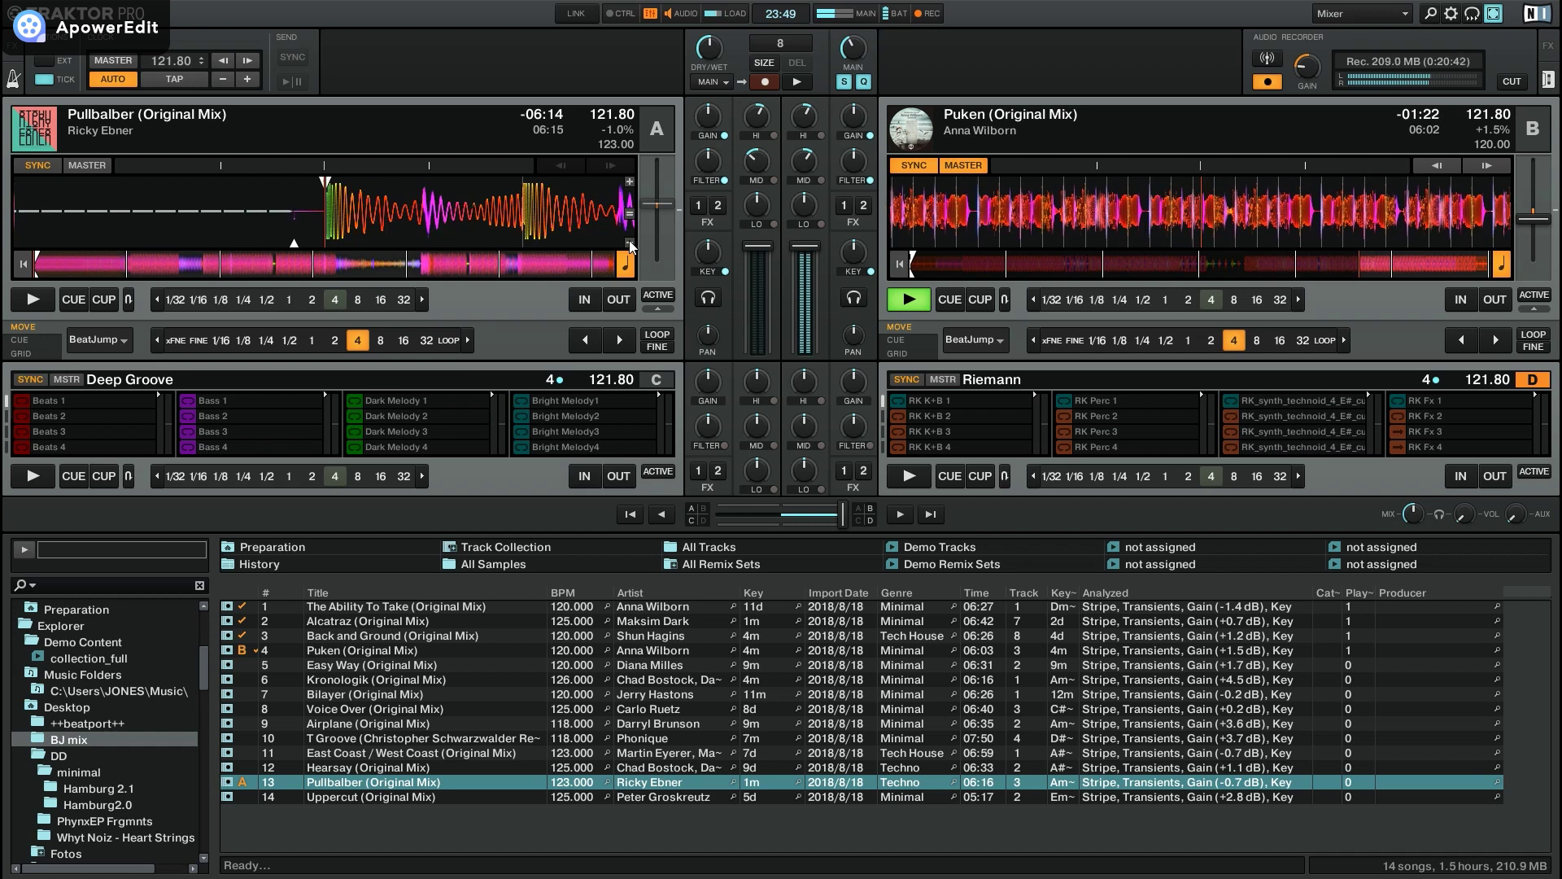
pyautogui.click(628, 241)
pyautogui.click(628, 241)
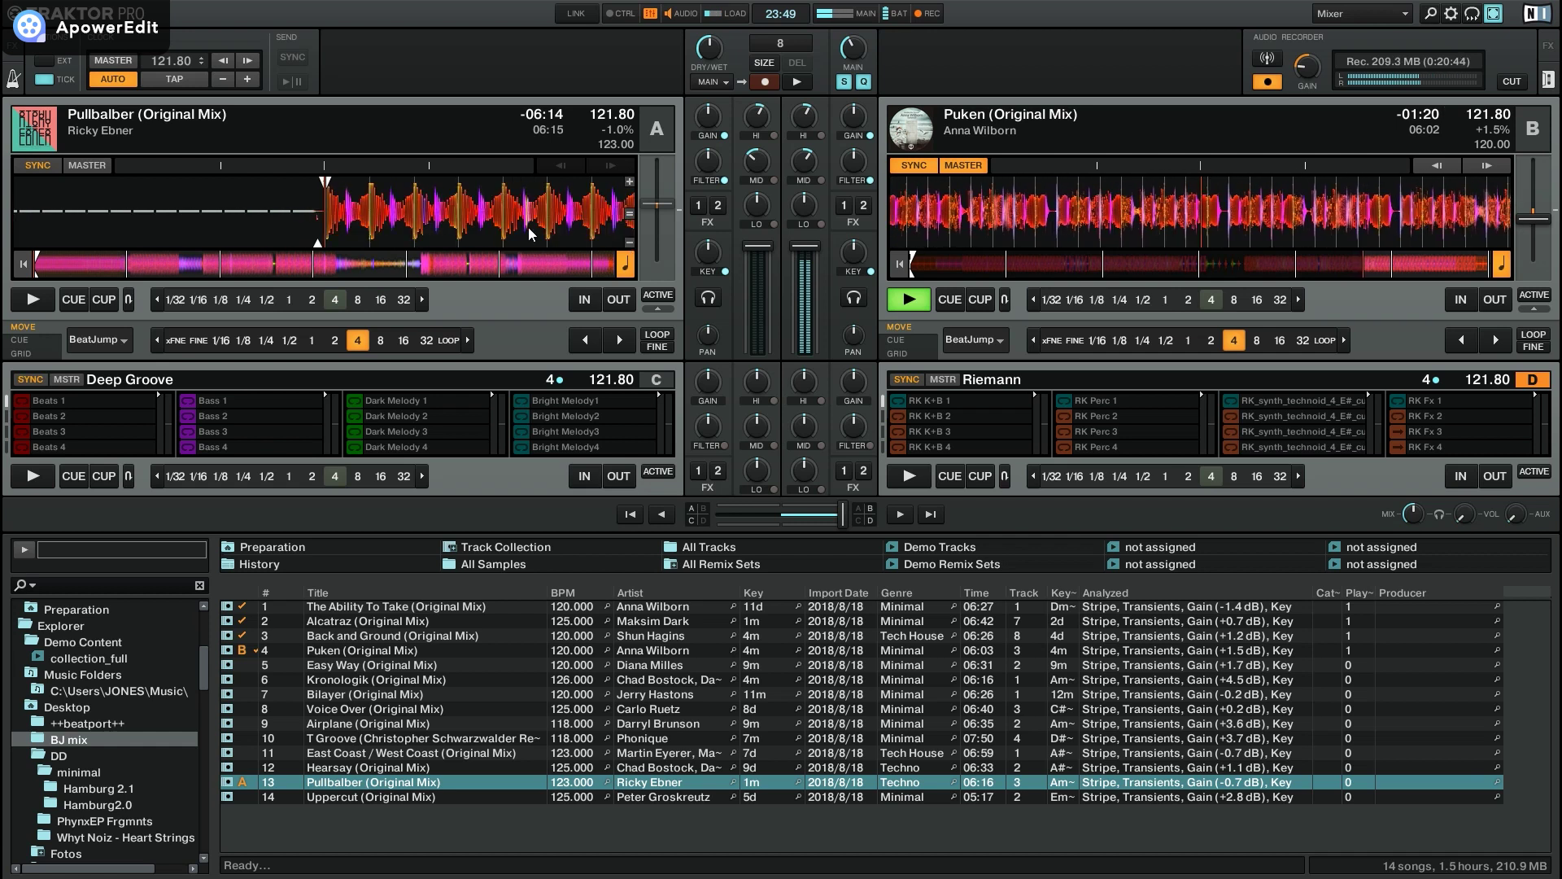
pyautogui.click(629, 242)
pyautogui.click(629, 242)
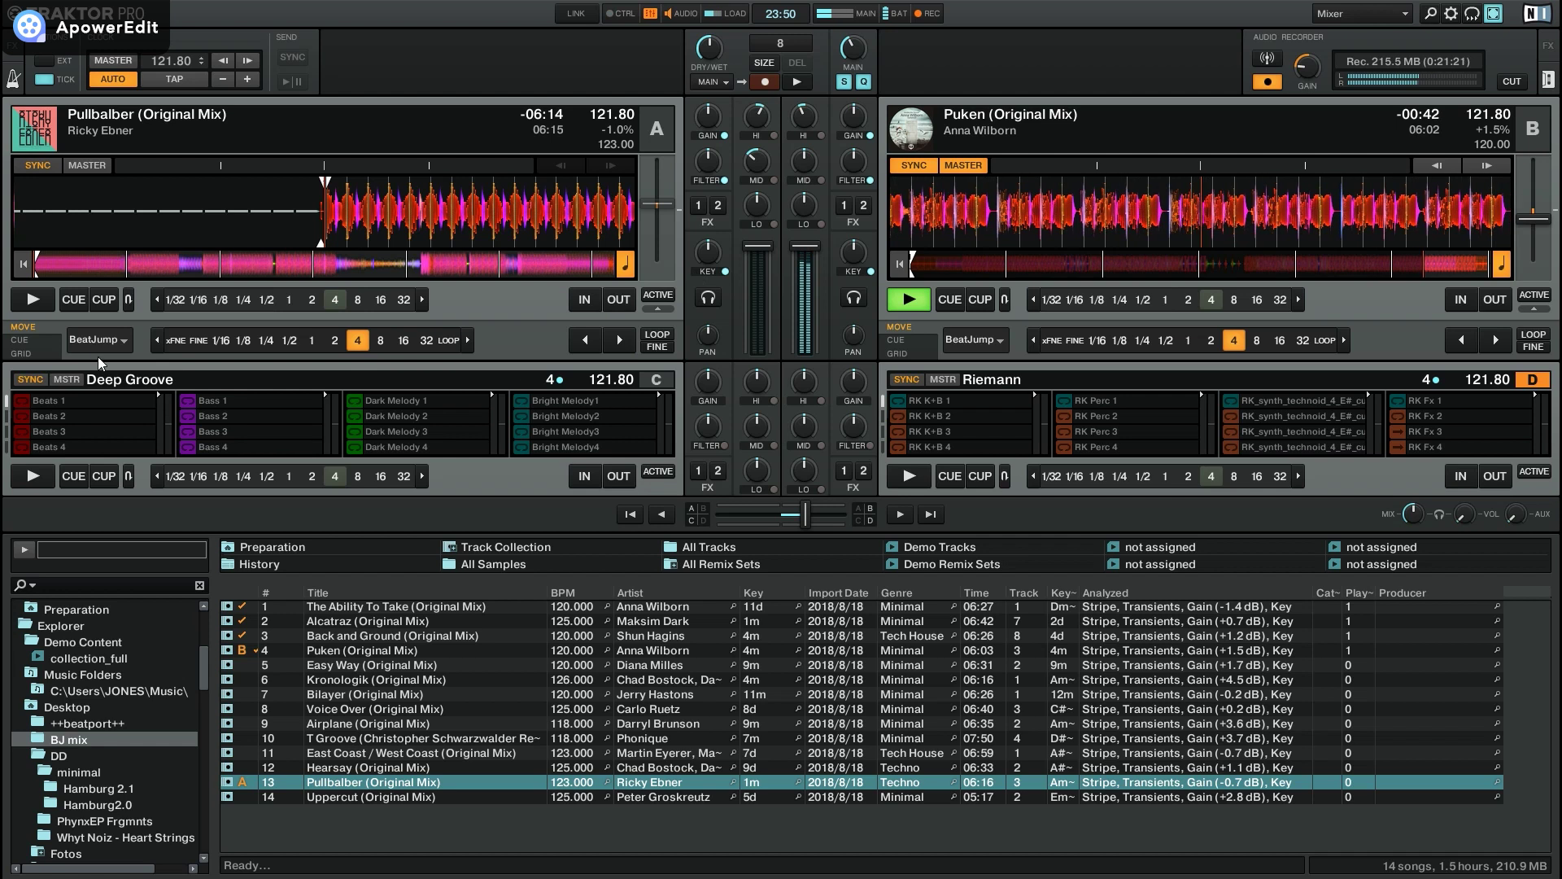
pyautogui.click(36, 298)
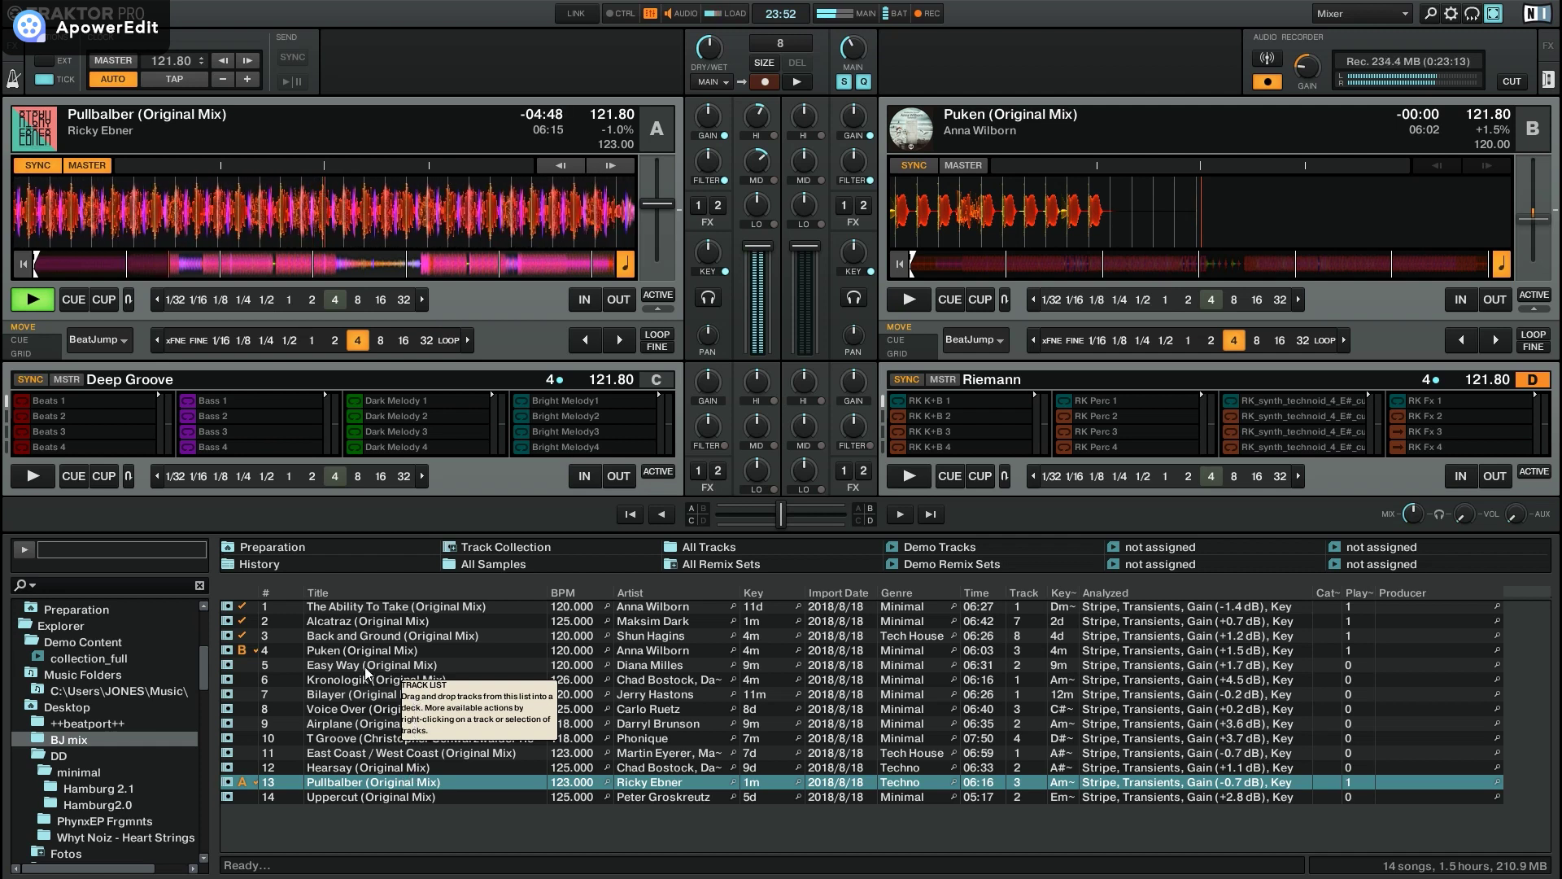
# Step: Load Easy Way (Original Mix) into deck B and magnify its waveform around the first beat
pyautogui.moveTo(371, 666)
pyautogui.mouseDown()
pyautogui.moveTo(924, 294)
pyautogui.moveTo(1076, 215)
pyautogui.mouseUp()
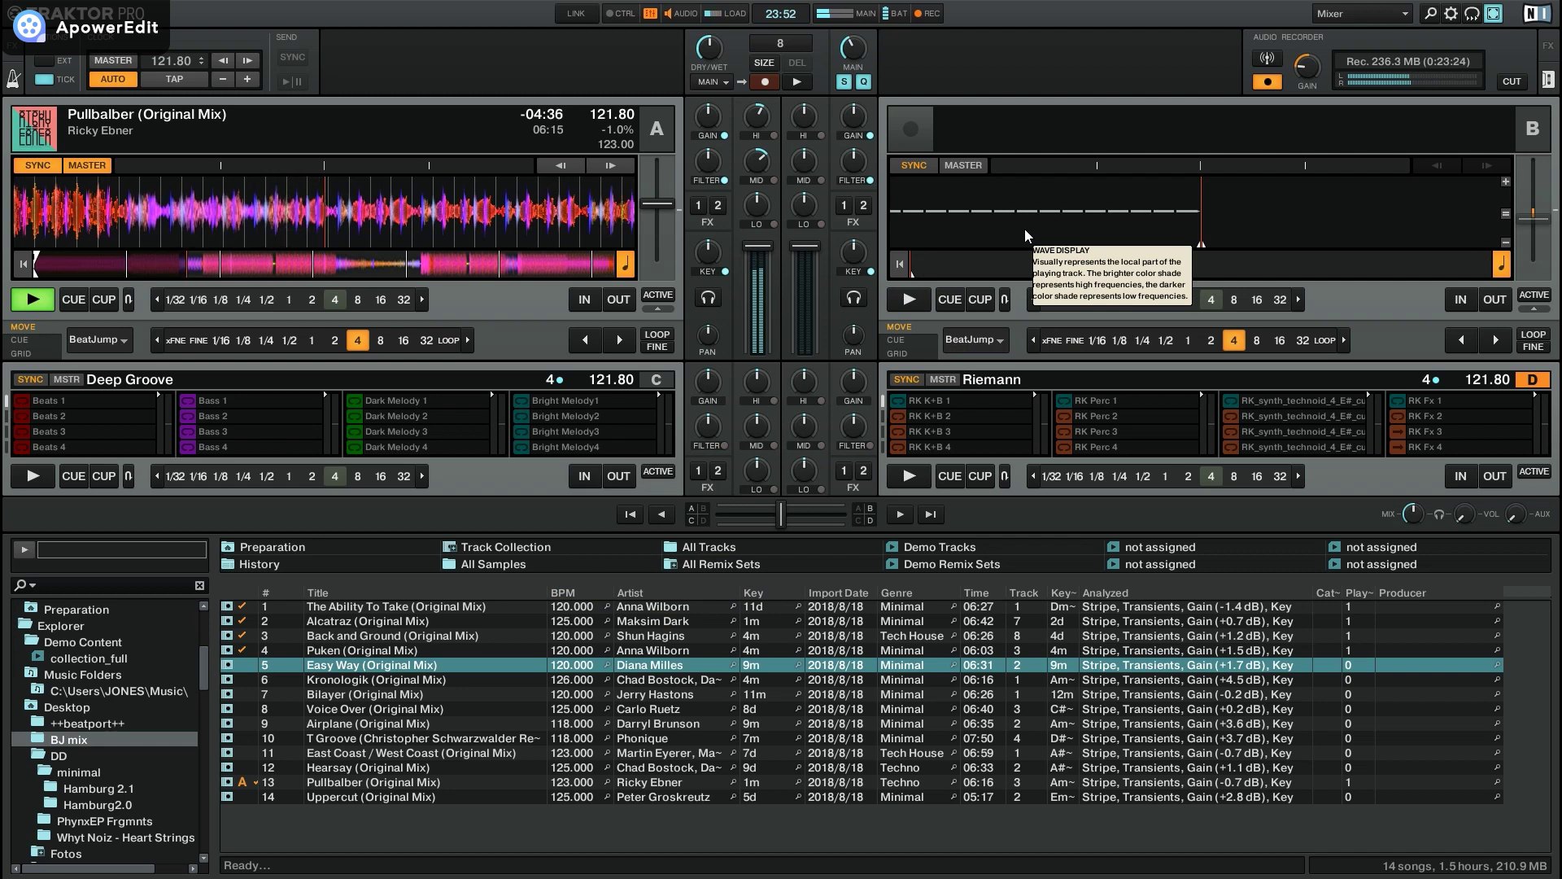
pyautogui.hotkey('ctrl', 'Right')
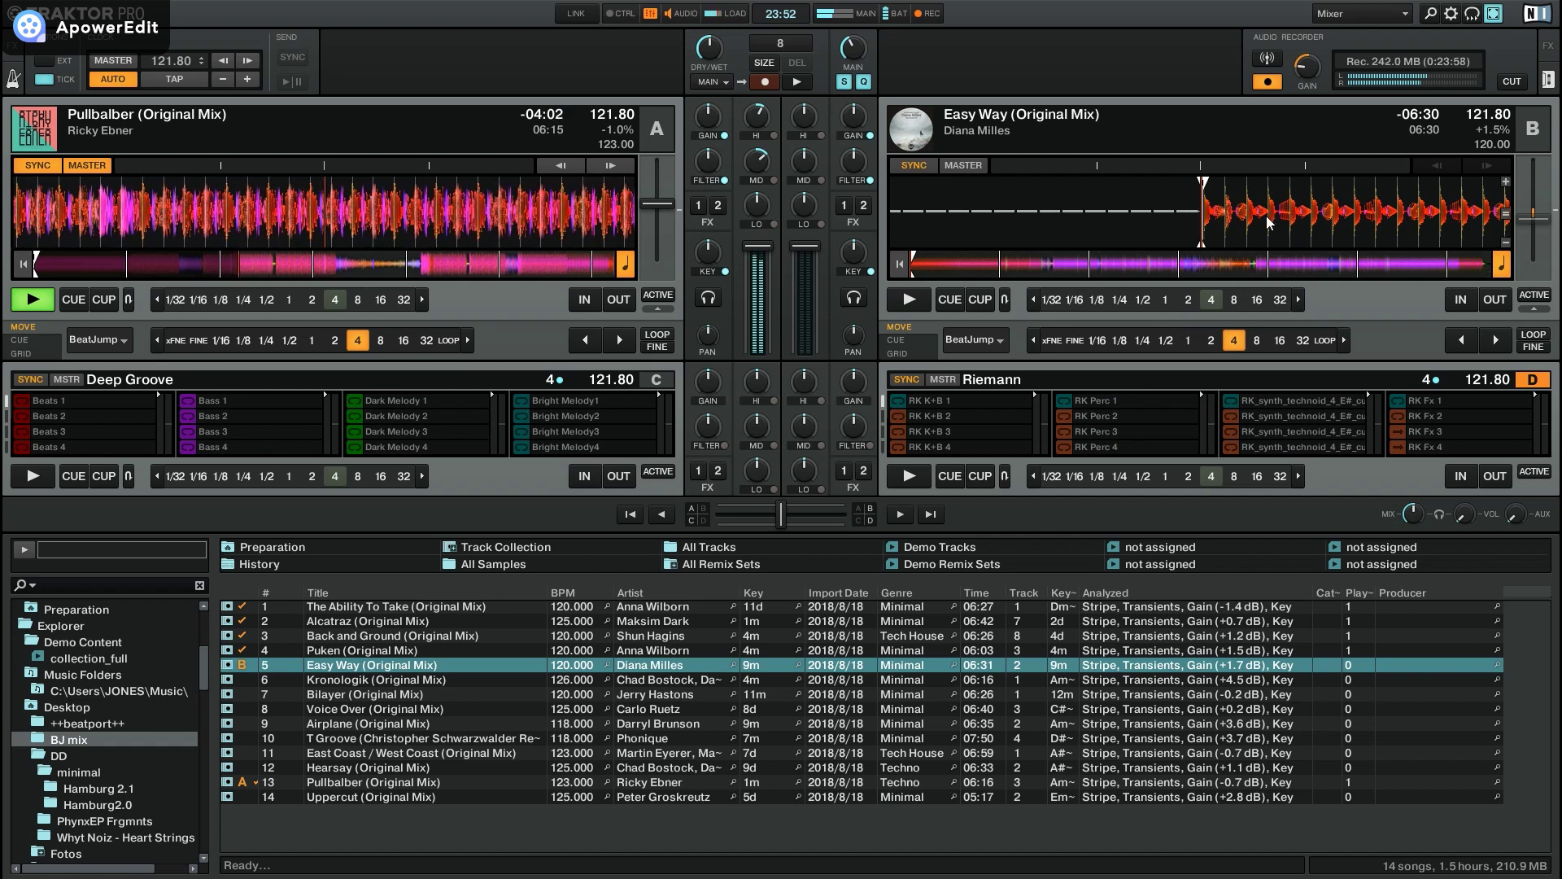
pyautogui.click(1505, 181)
pyautogui.click(1505, 181)
pyautogui.click(1505, 181)
# Step: Align deck B's playhead with the onset of Easy Way's first beat at maximum waveform detail
pyautogui.moveTo(1379, 212); pyautogui.dragTo(1336, 226)
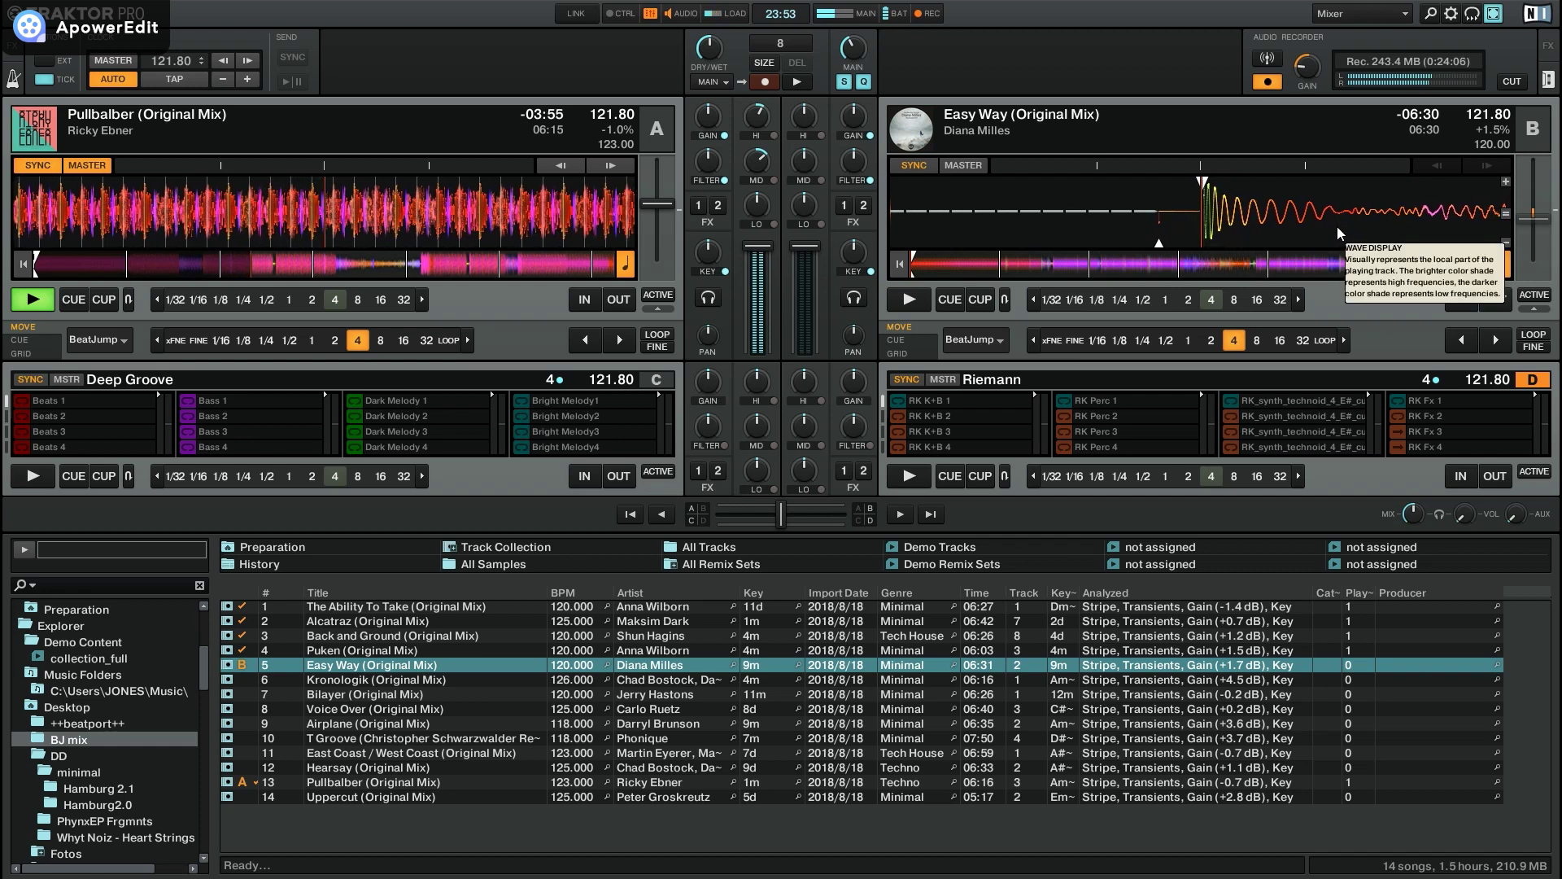
pyautogui.click(1506, 181)
pyautogui.click(1505, 181)
pyautogui.click(1506, 182)
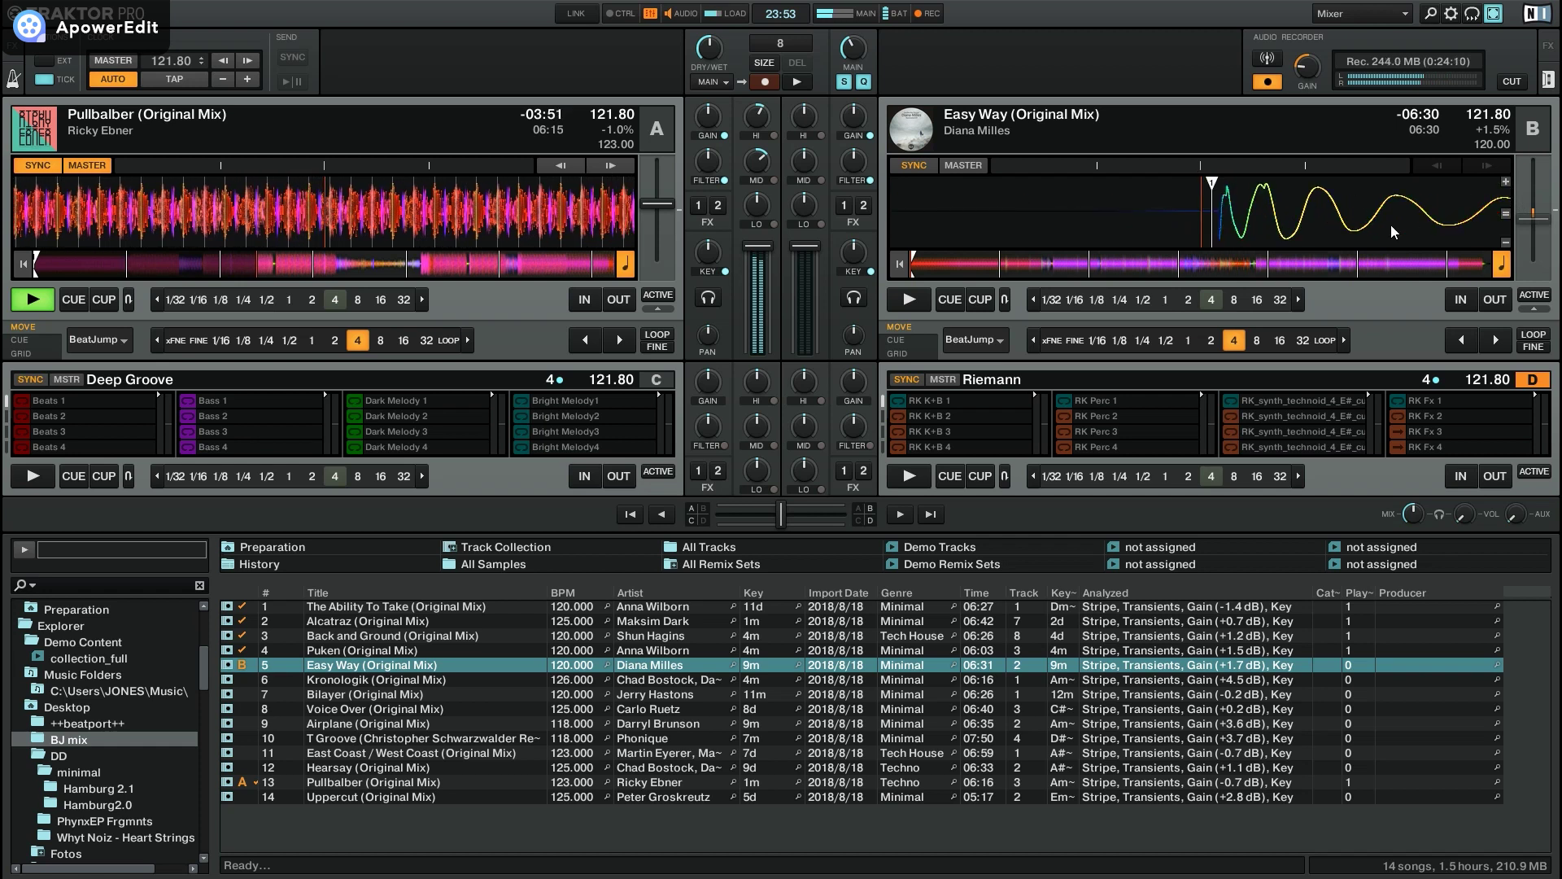
pyautogui.moveTo(1367, 231); pyautogui.dragTo(1356, 231)
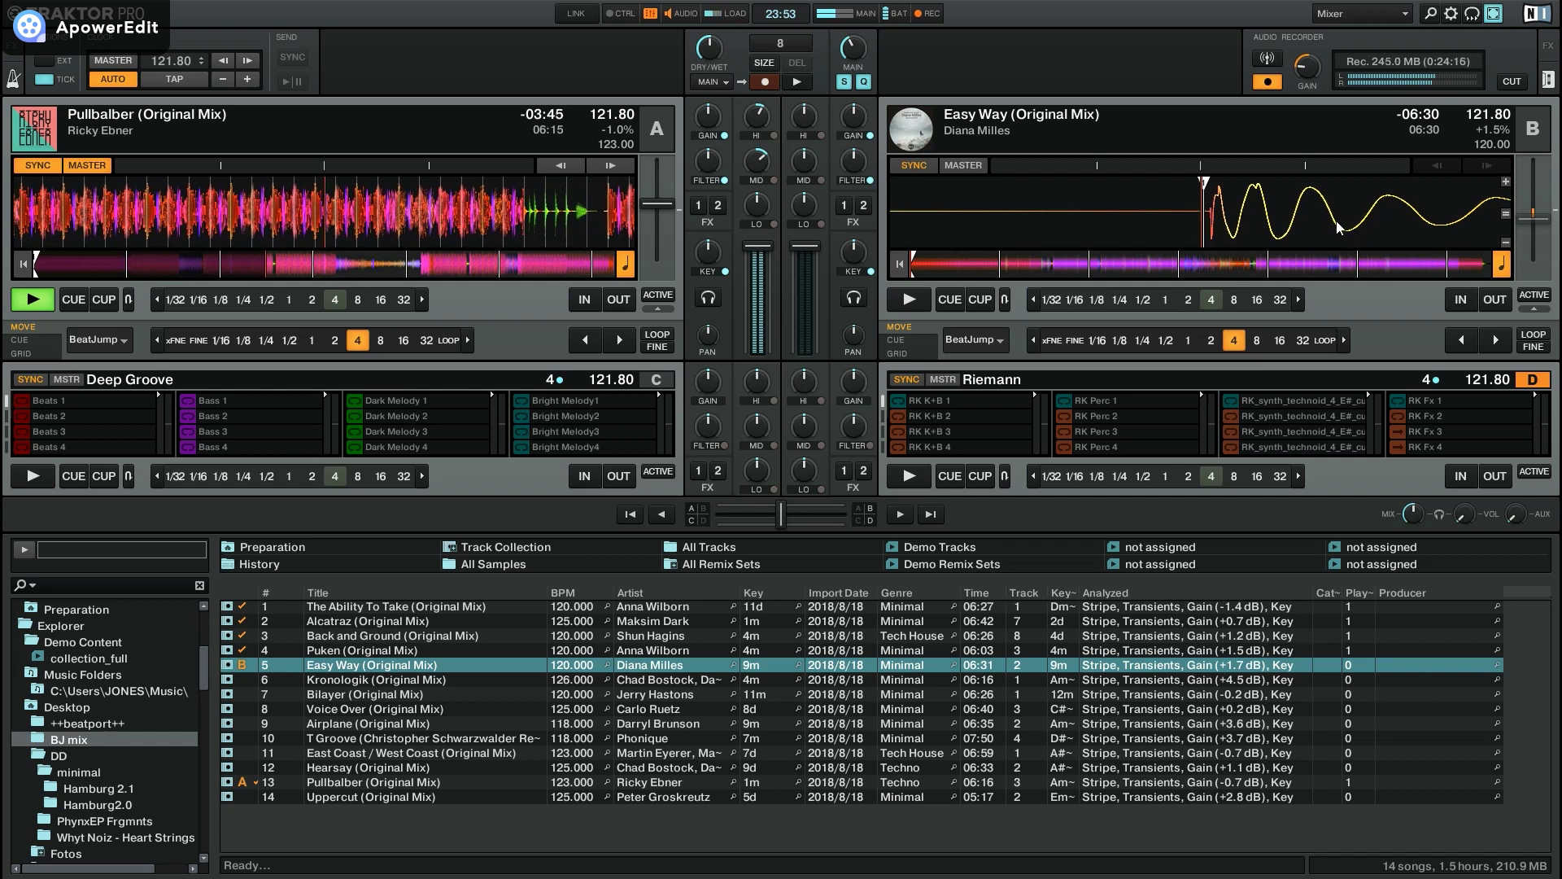
pyautogui.moveTo(1325, 226)
pyautogui.mouseDown()
pyautogui.moveTo(1309, 210)
pyautogui.moveTo(1337, 215)
pyautogui.moveTo(1317, 216)
pyautogui.mouseUp()
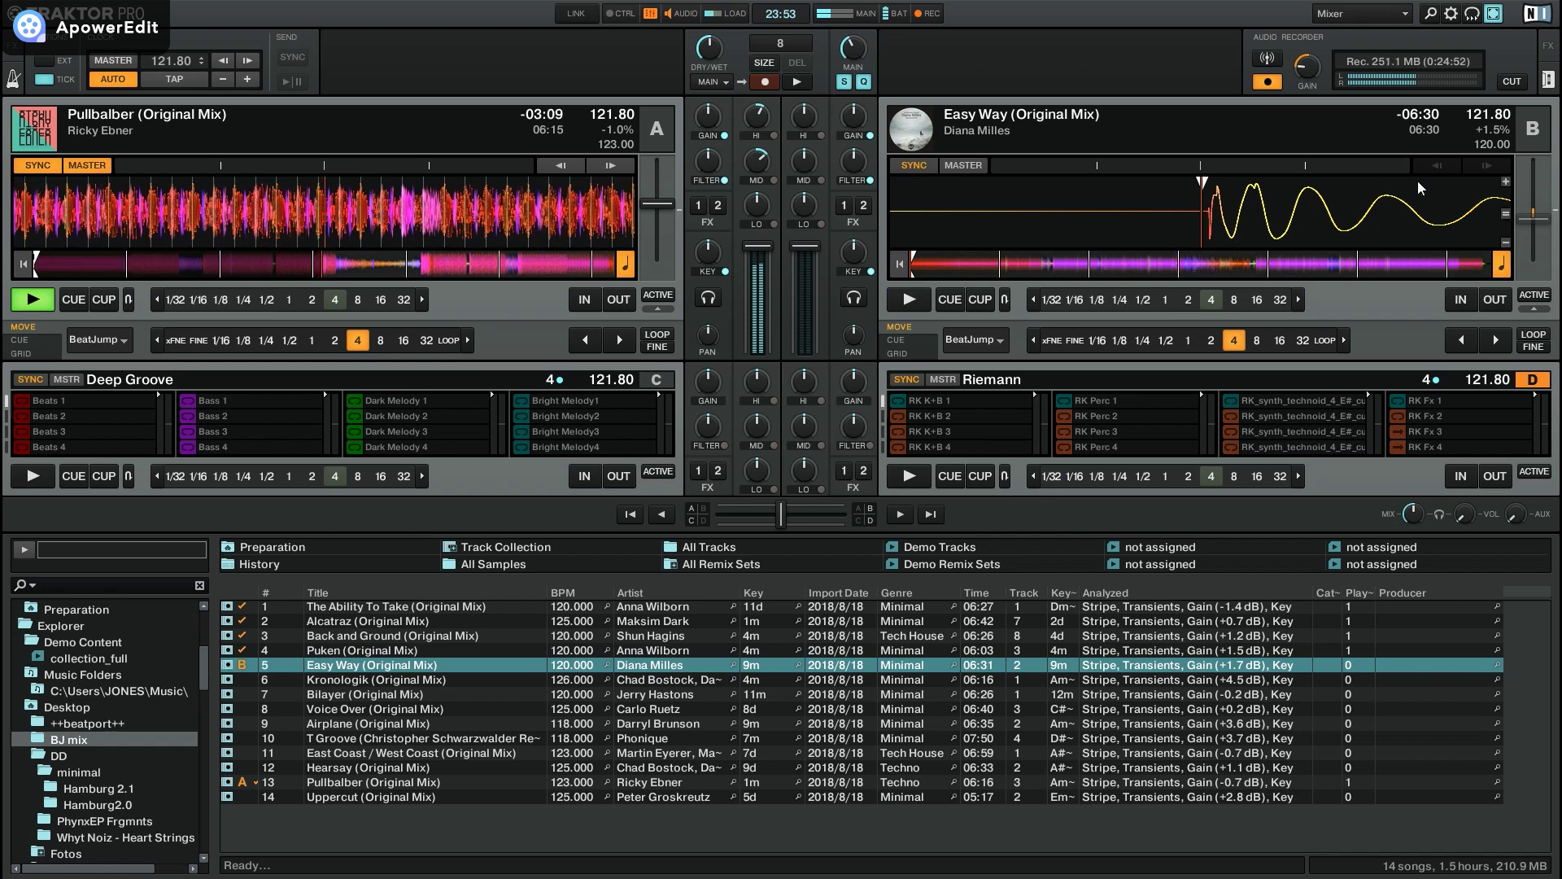
# Step: Widen deck B's waveform view and start playing Easy Way (Original Mix)
pyautogui.click(1506, 242)
pyautogui.click(1505, 243)
pyautogui.click(1505, 243)
pyautogui.click(1506, 245)
pyautogui.click(1505, 244)
pyautogui.click(1506, 245)
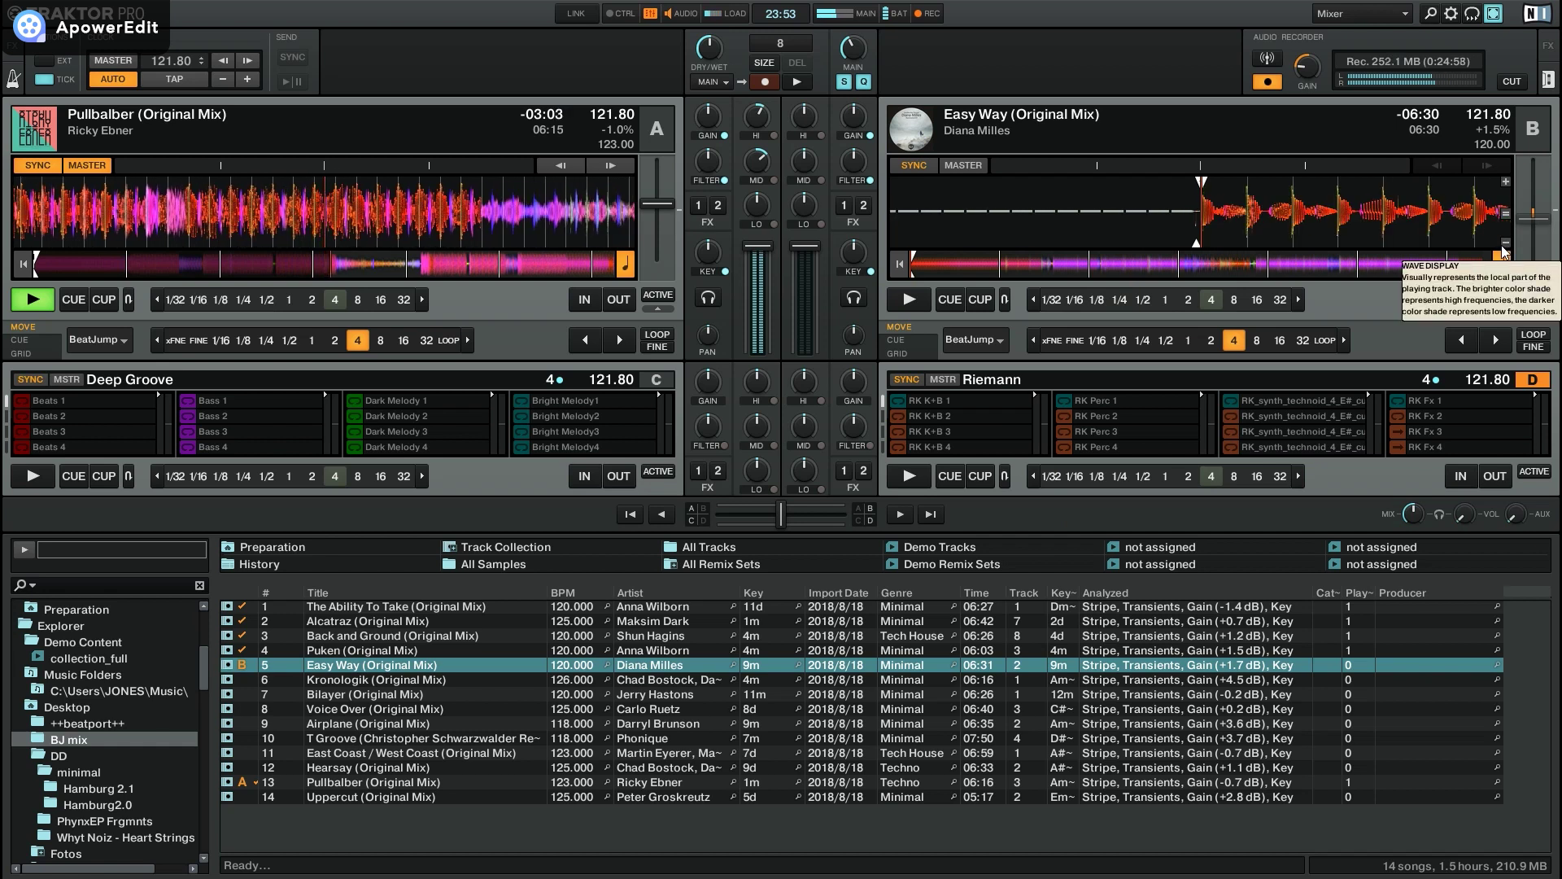
pyautogui.click(1506, 242)
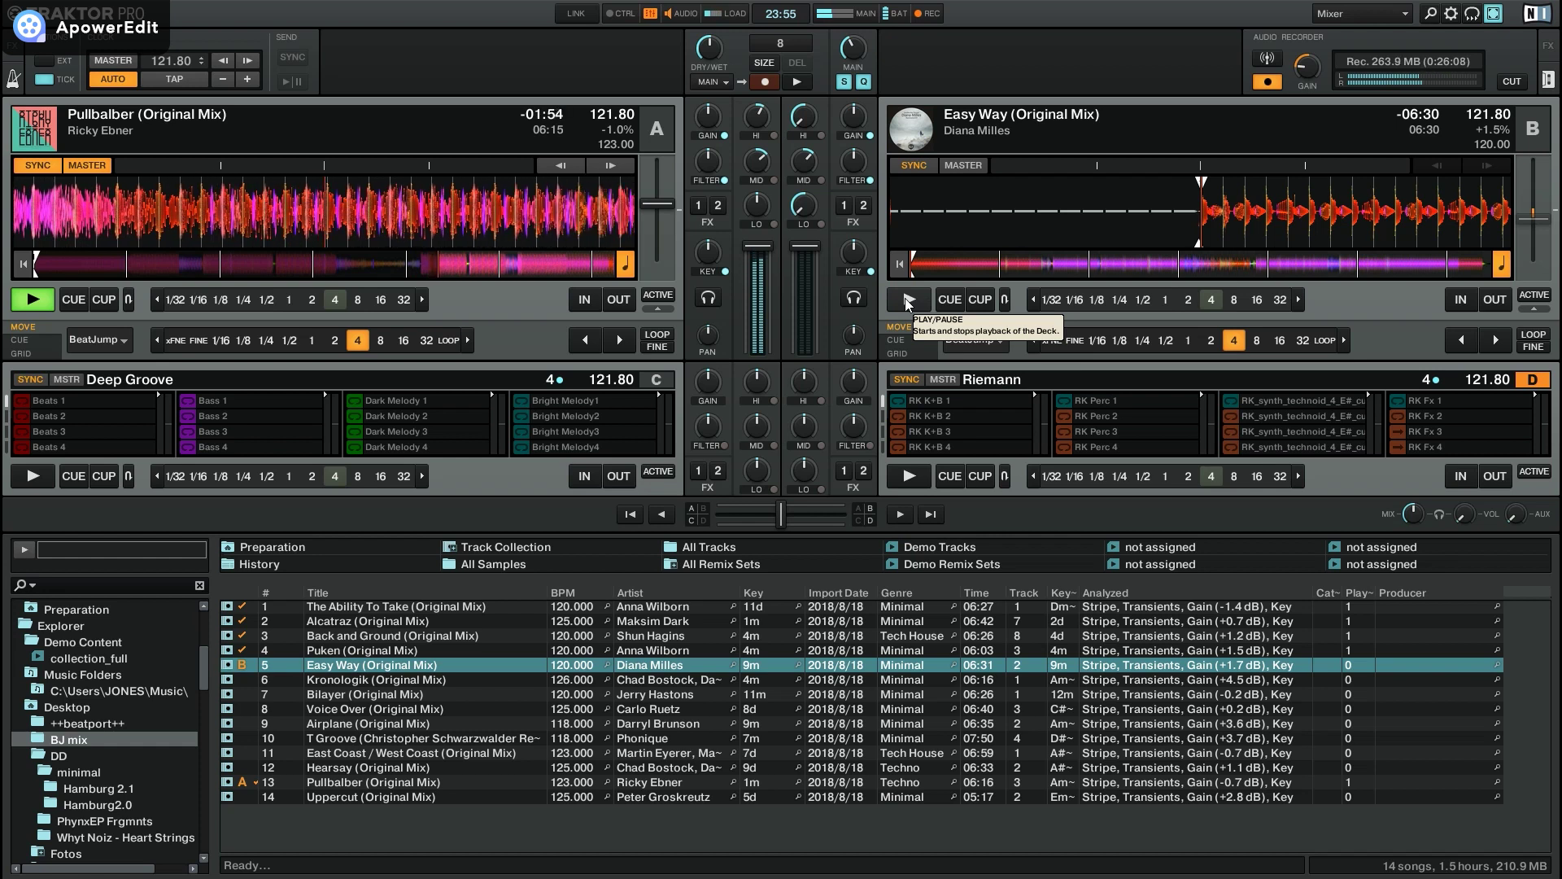
pyautogui.click(908, 299)
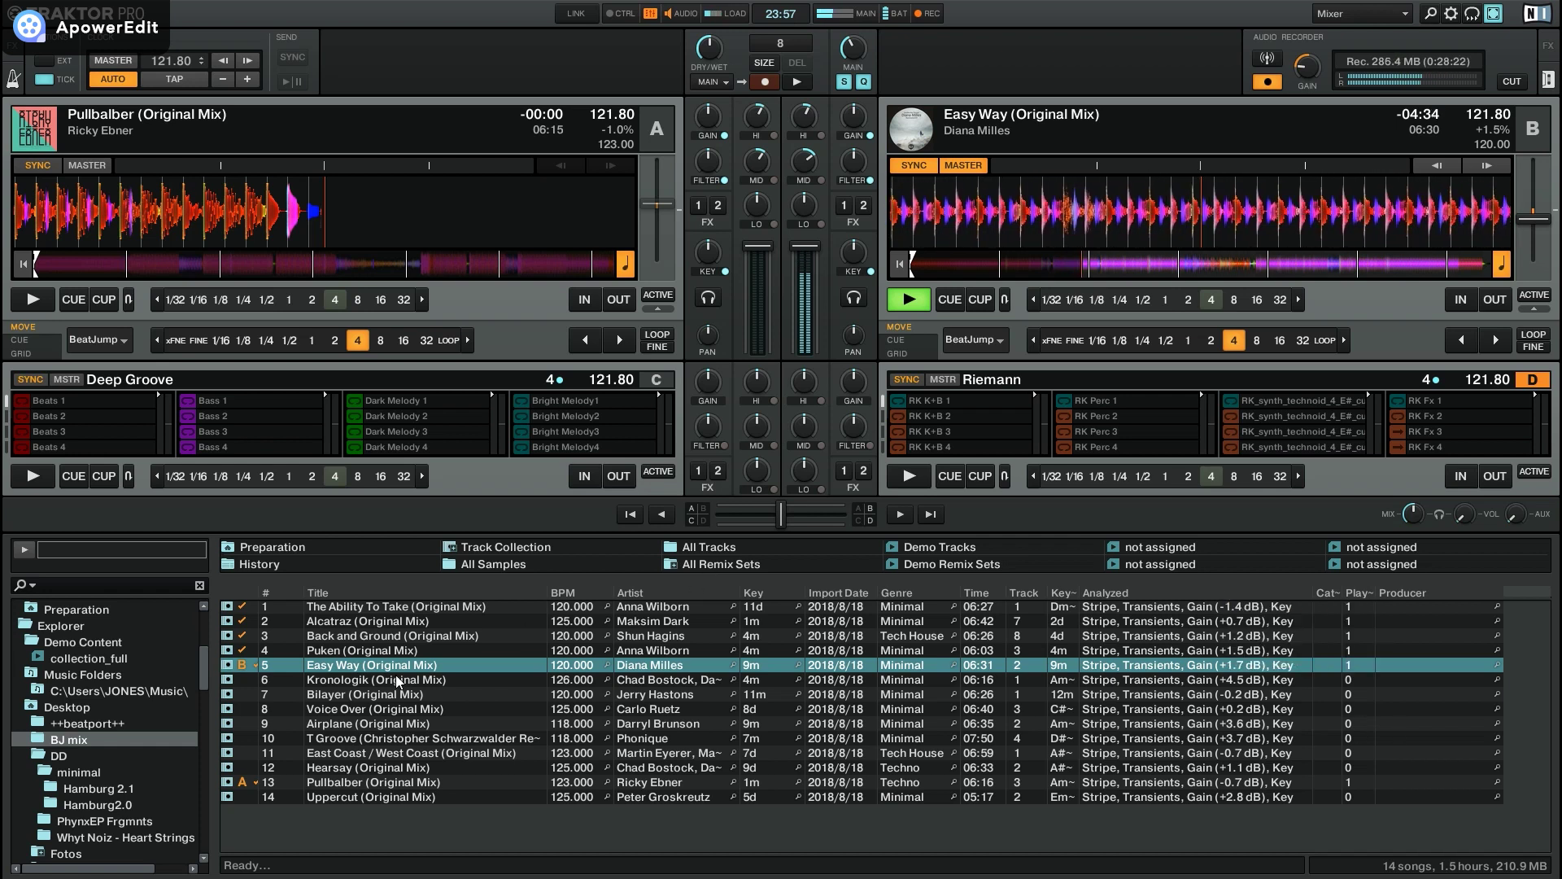
# Step: Load Kronologik (Original Mix) into deck A and move the playhead from the silent intro to the first beat
pyautogui.moveTo(377, 680); pyautogui.dragTo(319, 231)
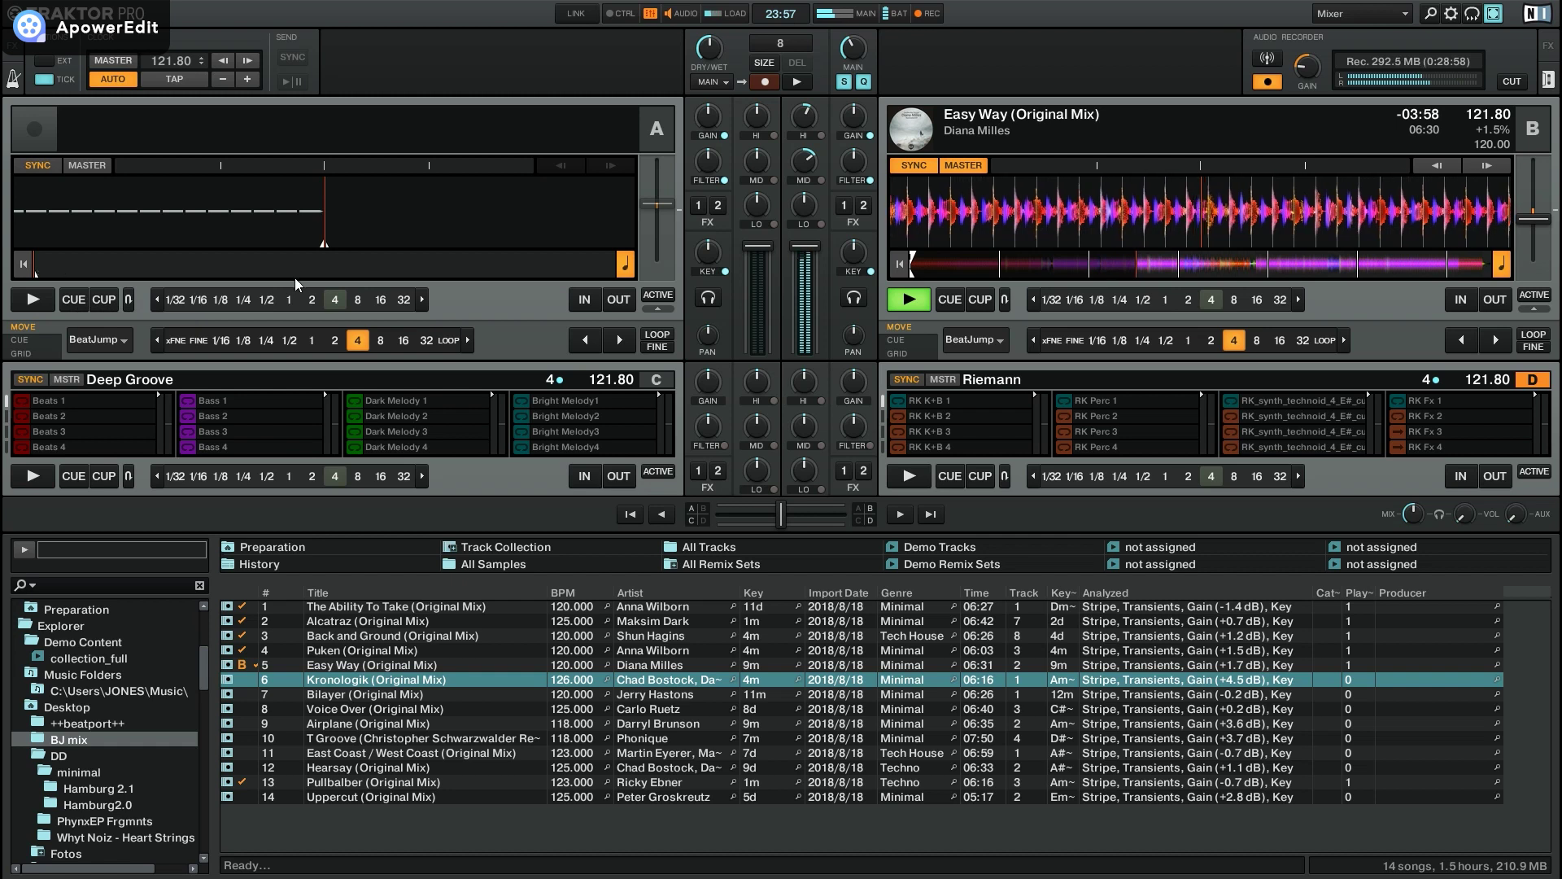
pyautogui.hotkey('ctrl', 'Left')
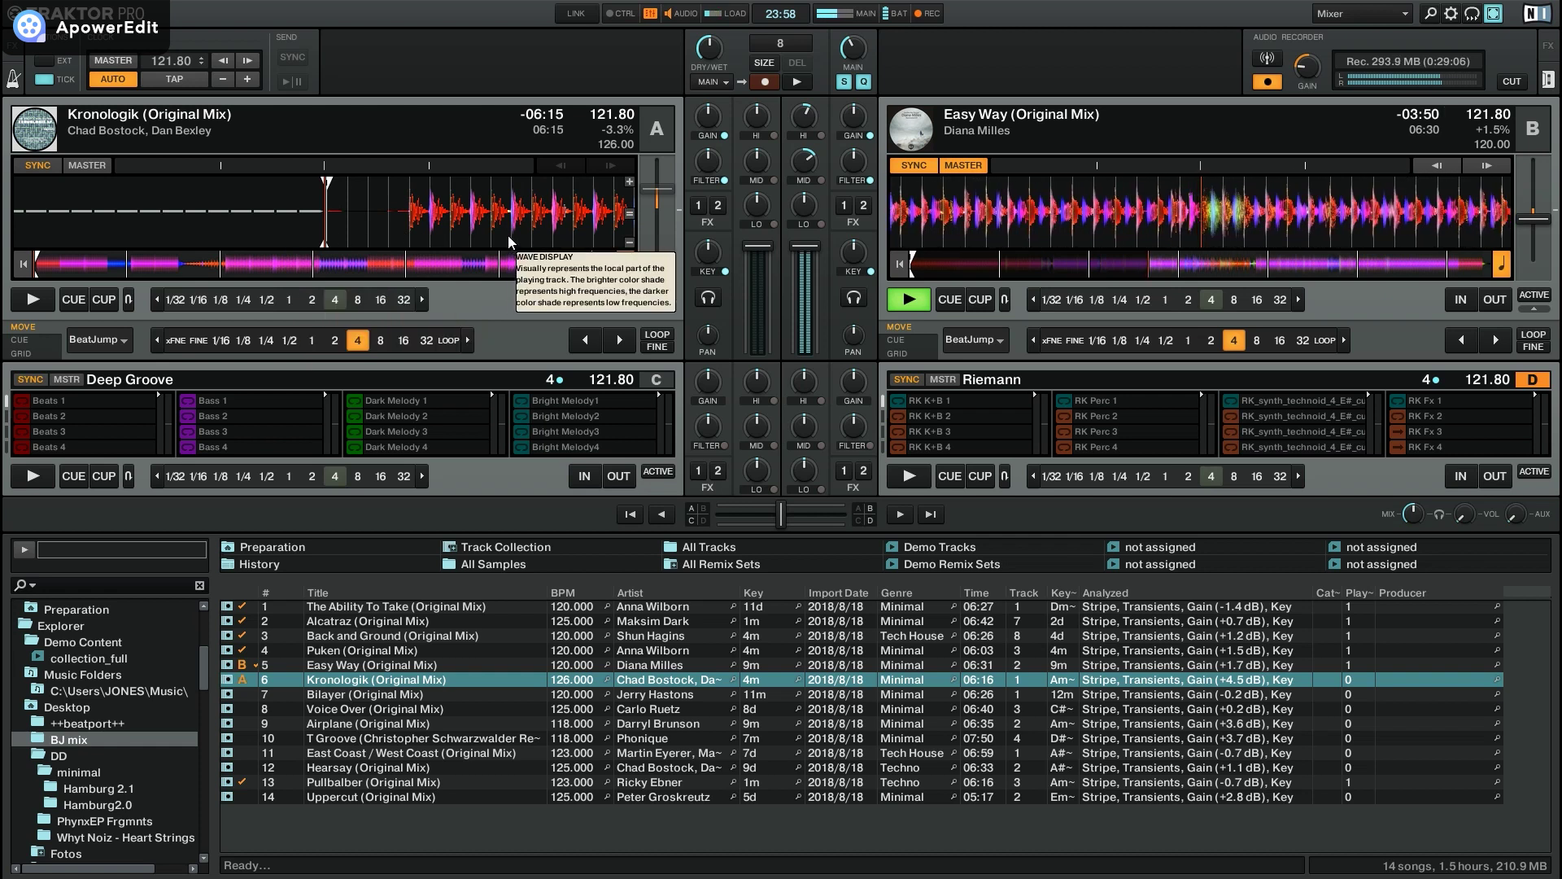
pyautogui.moveTo(507, 236); pyautogui.dragTo(422, 237)
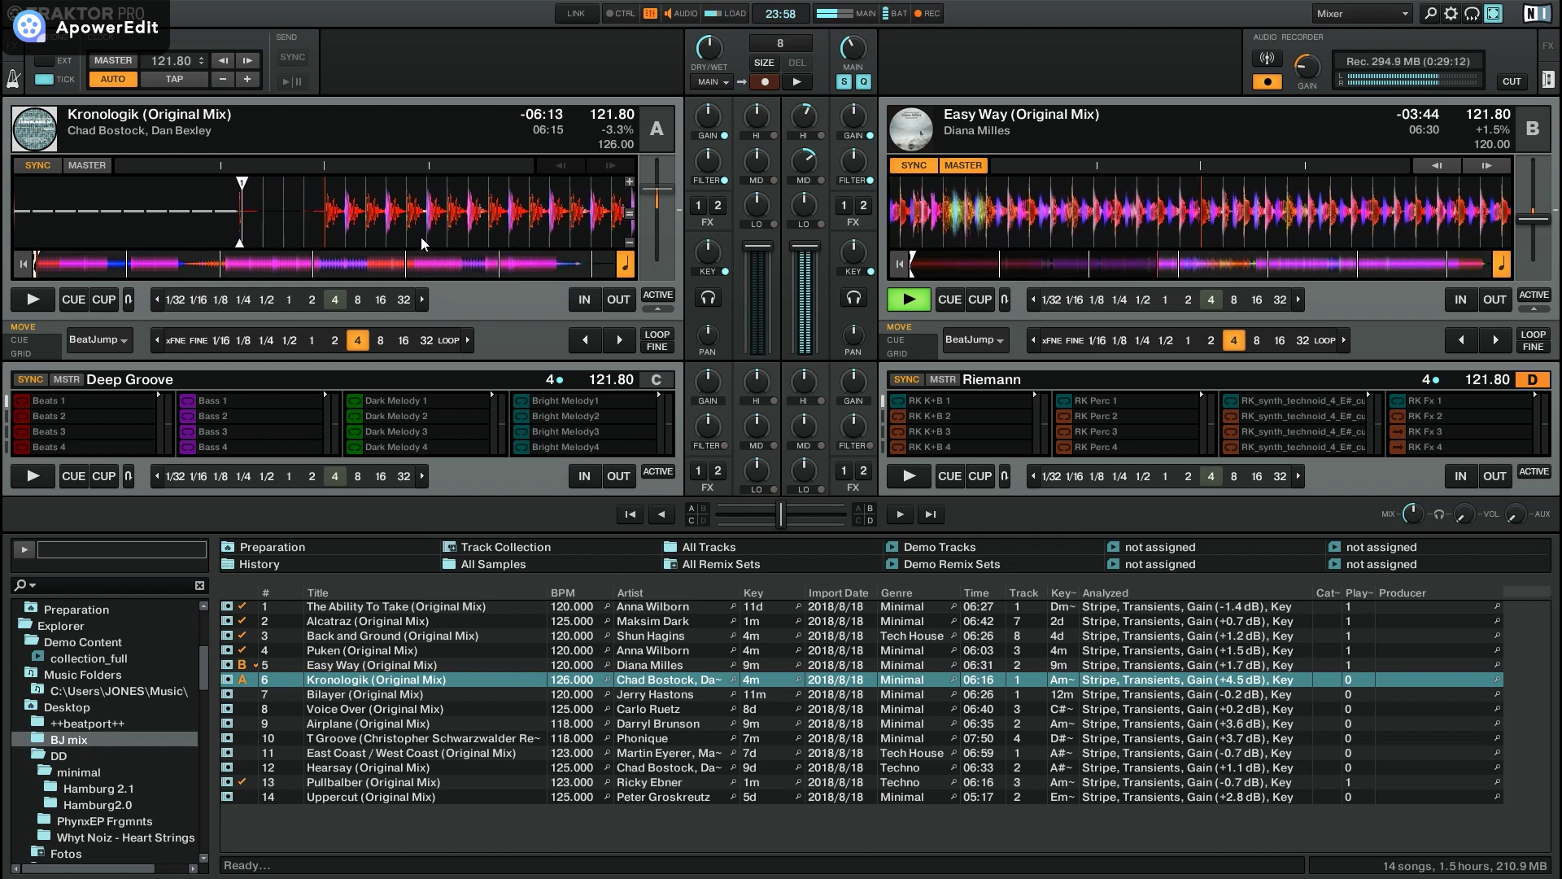
# Step: Fine-align deck A's playhead with the onset of Kronologik's first beat in the magnified waveform
pyautogui.click(631, 182)
pyautogui.click(631, 182)
pyautogui.click(631, 182)
pyautogui.click(631, 182)
pyautogui.click(631, 183)
pyautogui.moveTo(436, 218); pyautogui.dragTo(449, 218)
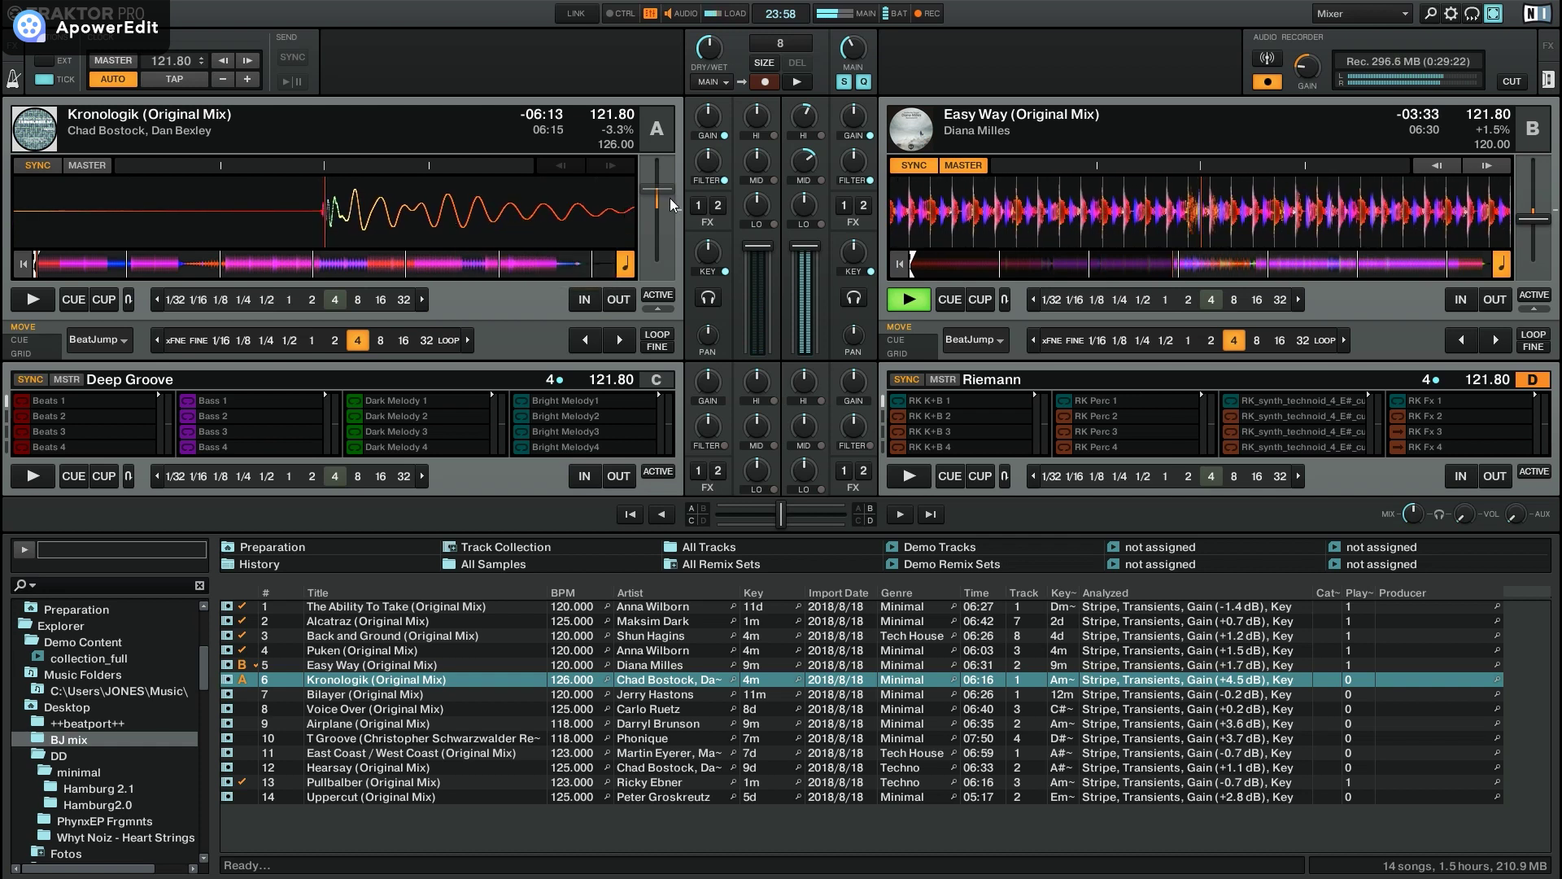
pyautogui.click(629, 182)
pyautogui.click(629, 181)
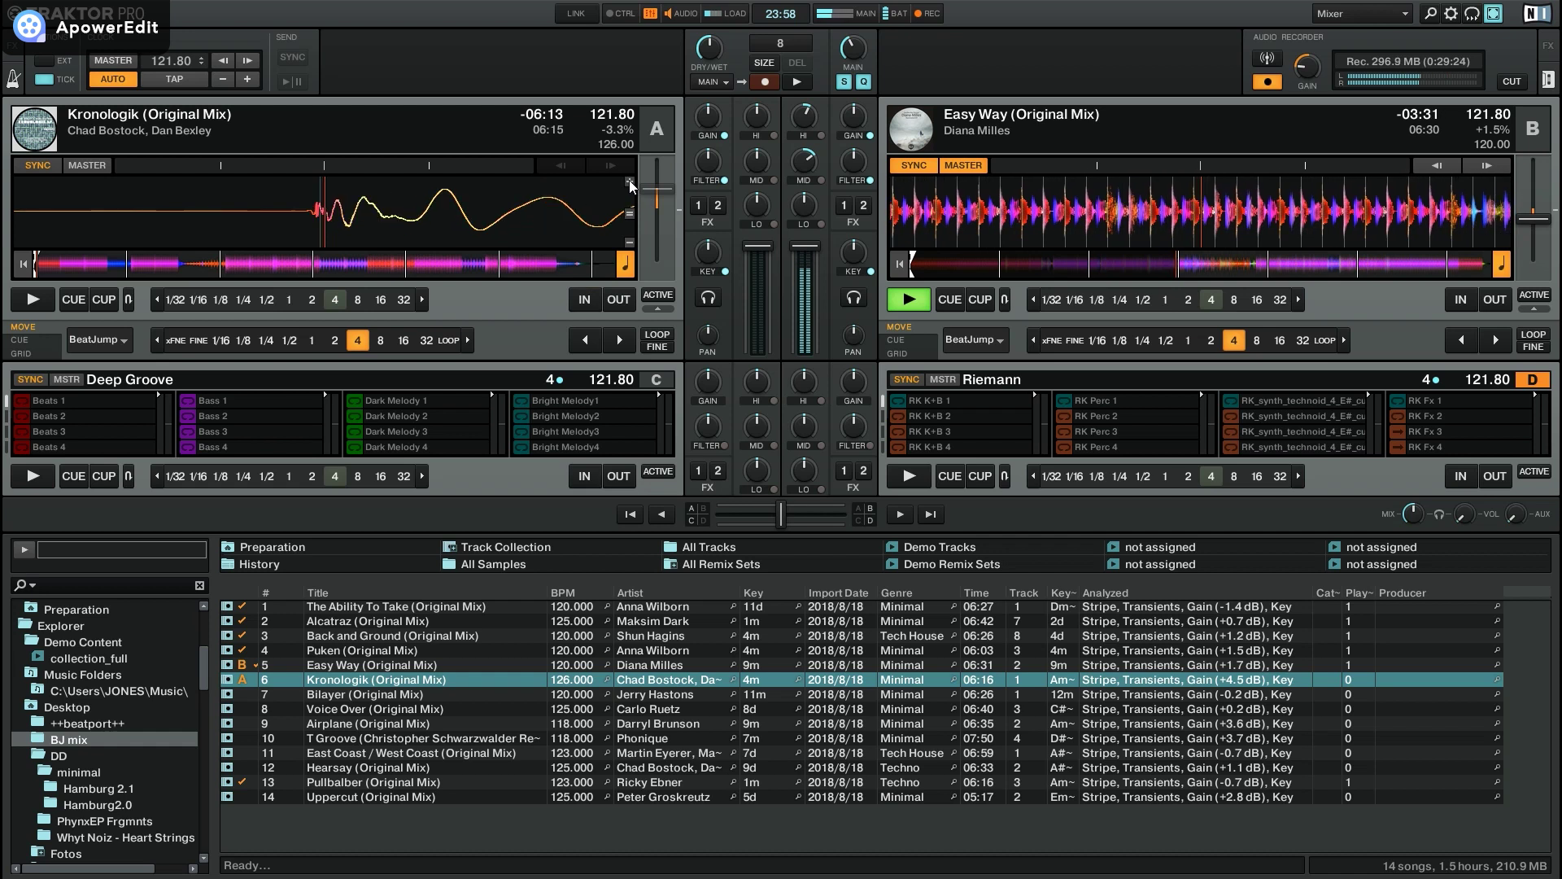
pyautogui.moveTo(470, 216); pyautogui.dragTo(470, 216)
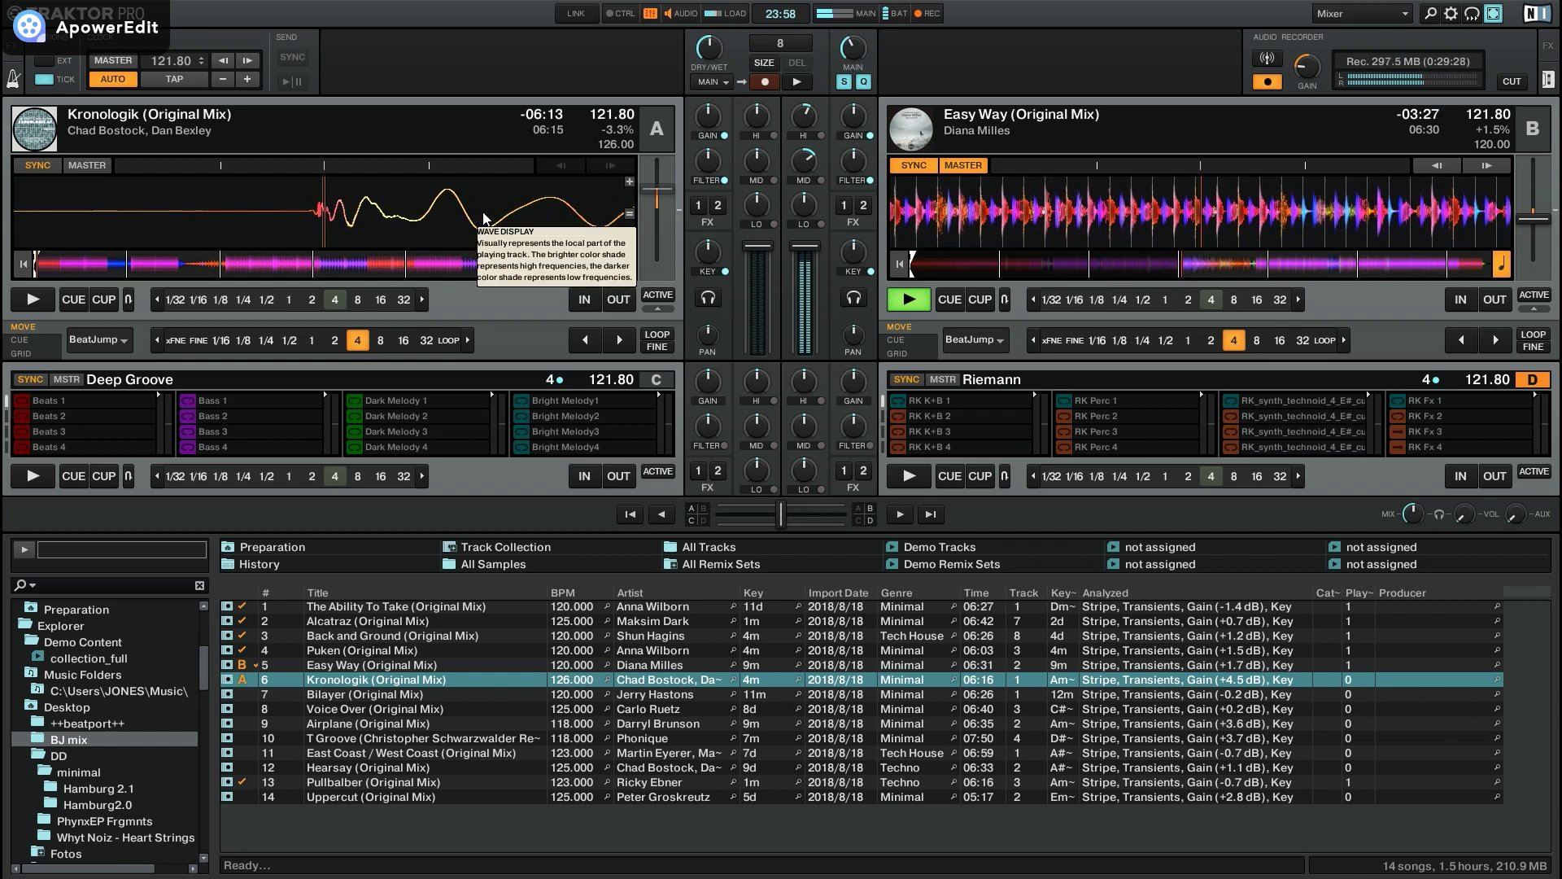
pyautogui.moveTo(482, 203)
pyautogui.mouseDown()
pyautogui.moveTo(450, 210)
pyautogui.moveTo(495, 212)
pyautogui.moveTo(455, 211)
pyautogui.mouseUp()
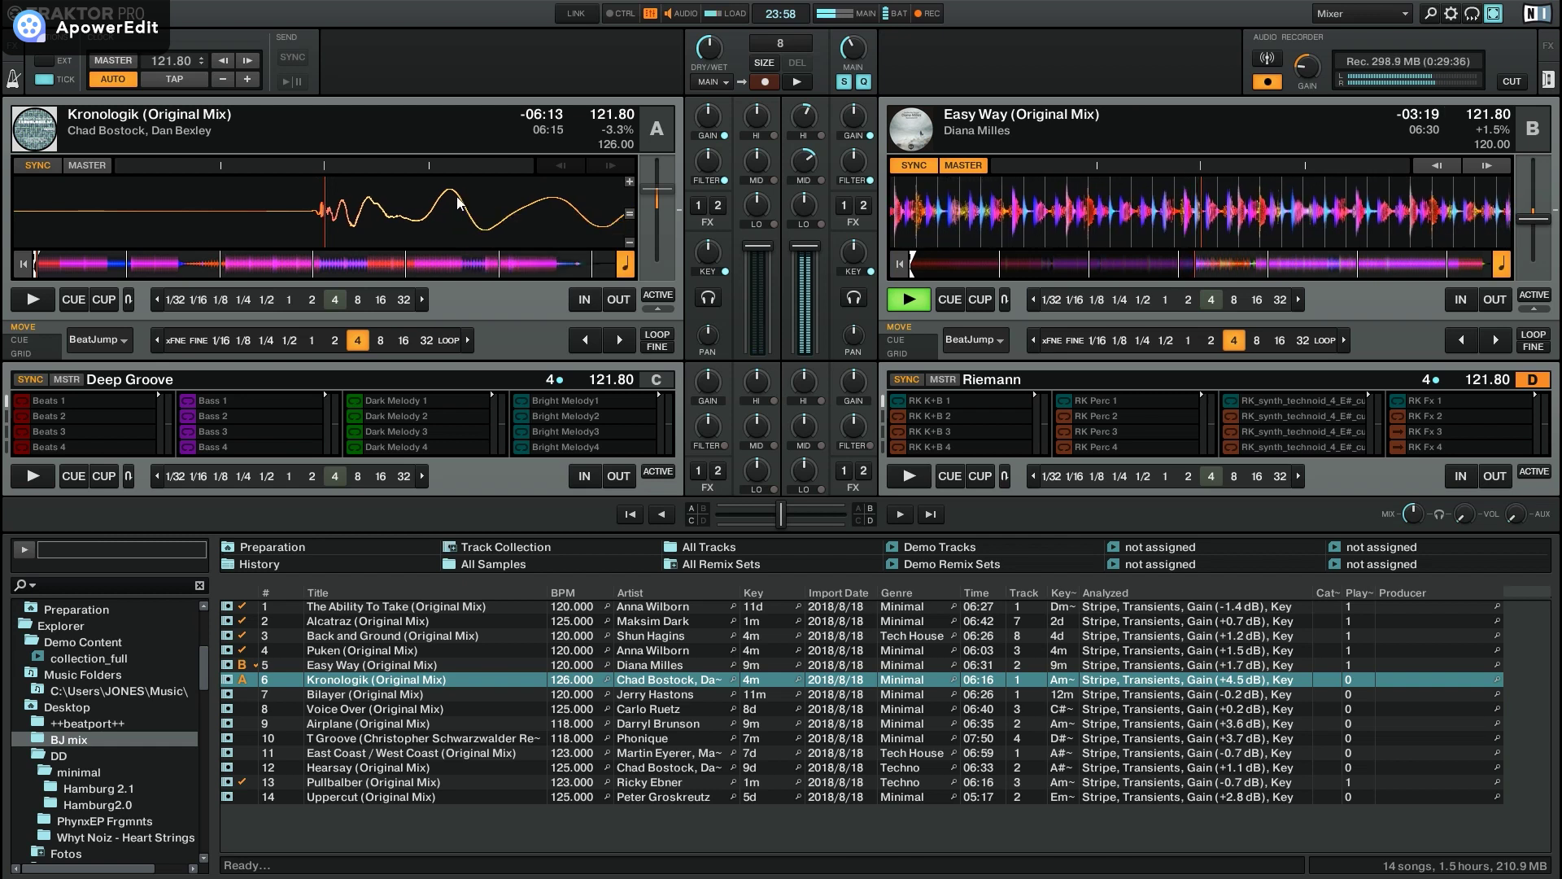
# Step: Examine the beats following Kronologik's start position in a wider waveform view on deck A
pyautogui.click(630, 241)
pyautogui.click(630, 241)
pyautogui.click(630, 240)
pyautogui.click(630, 241)
pyautogui.click(630, 241)
pyautogui.click(630, 241)
pyautogui.click(629, 241)
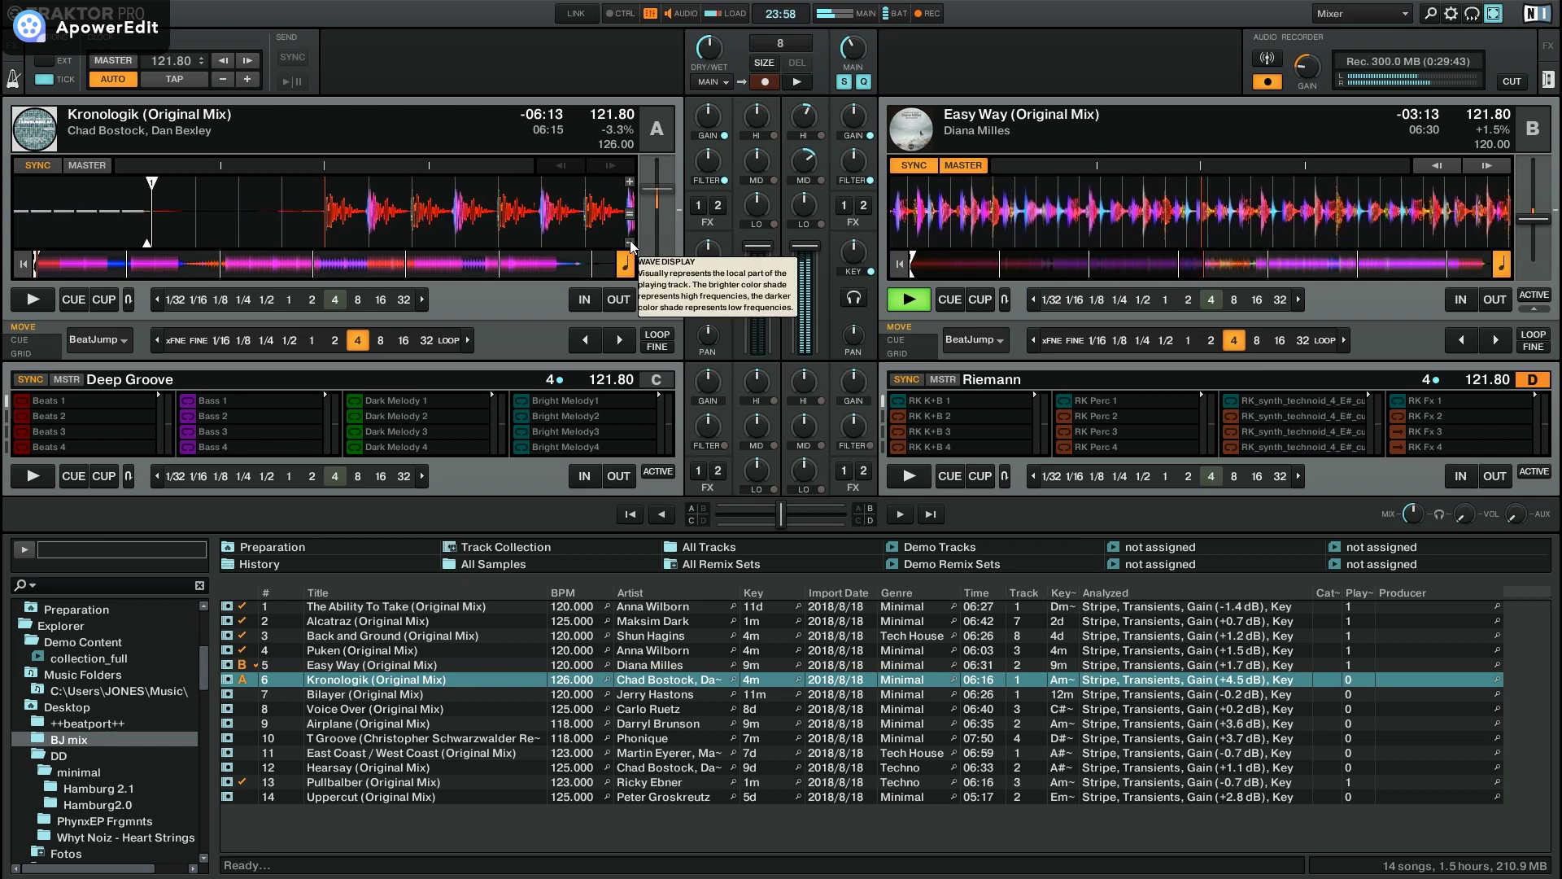
pyautogui.click(630, 241)
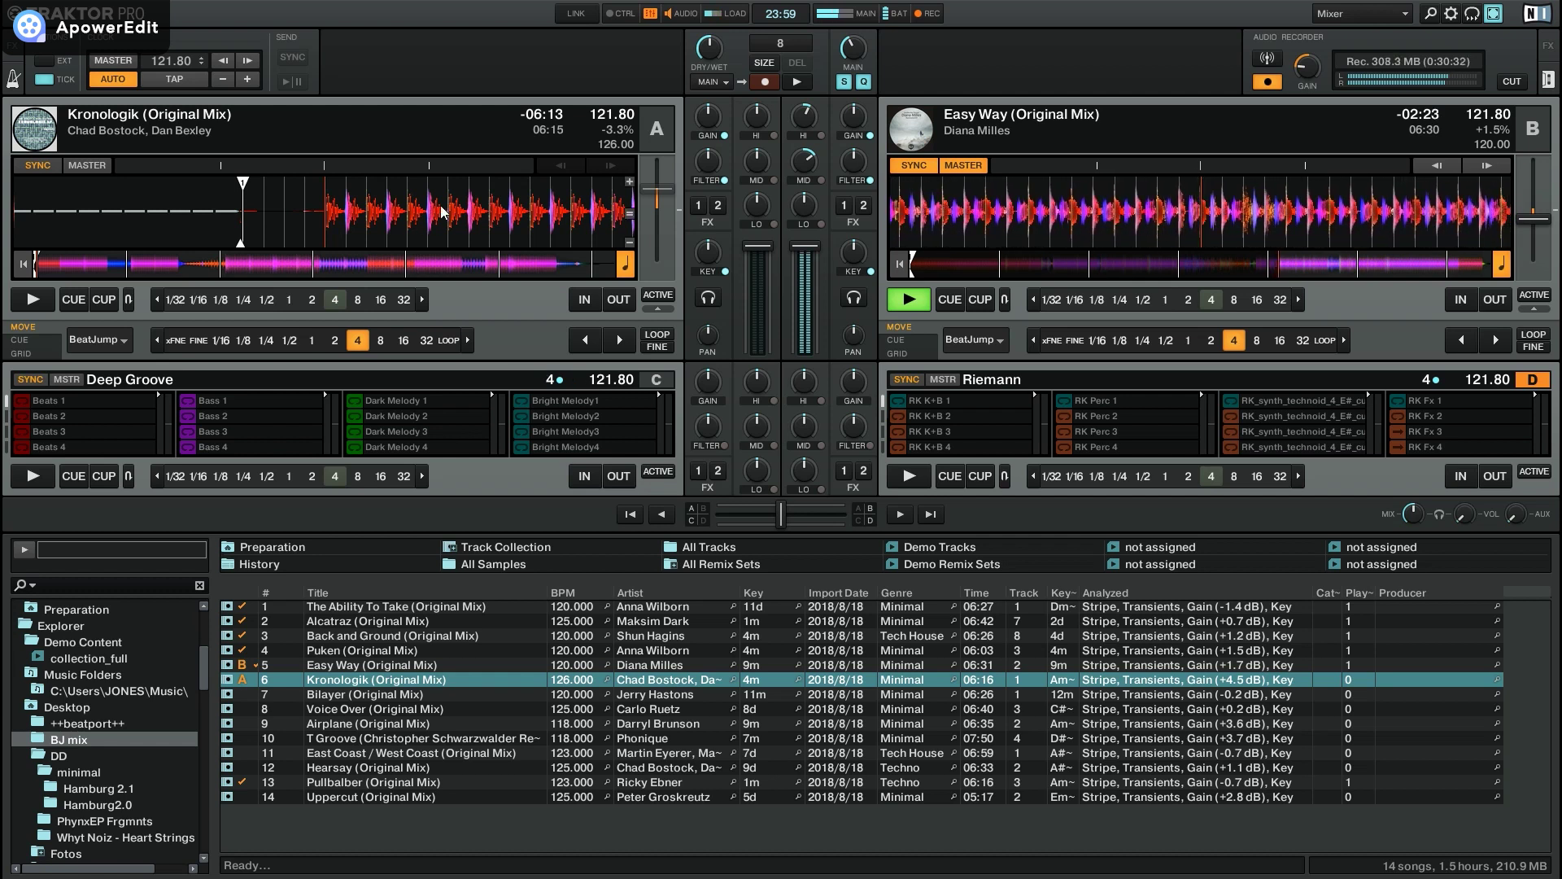
# Step: Recheck Kronologik's first beat up close and start playing the track on deck A
pyautogui.click(631, 181)
pyautogui.click(631, 181)
pyautogui.click(631, 182)
pyautogui.click(632, 242)
pyautogui.click(633, 242)
pyautogui.click(633, 243)
pyautogui.click(632, 242)
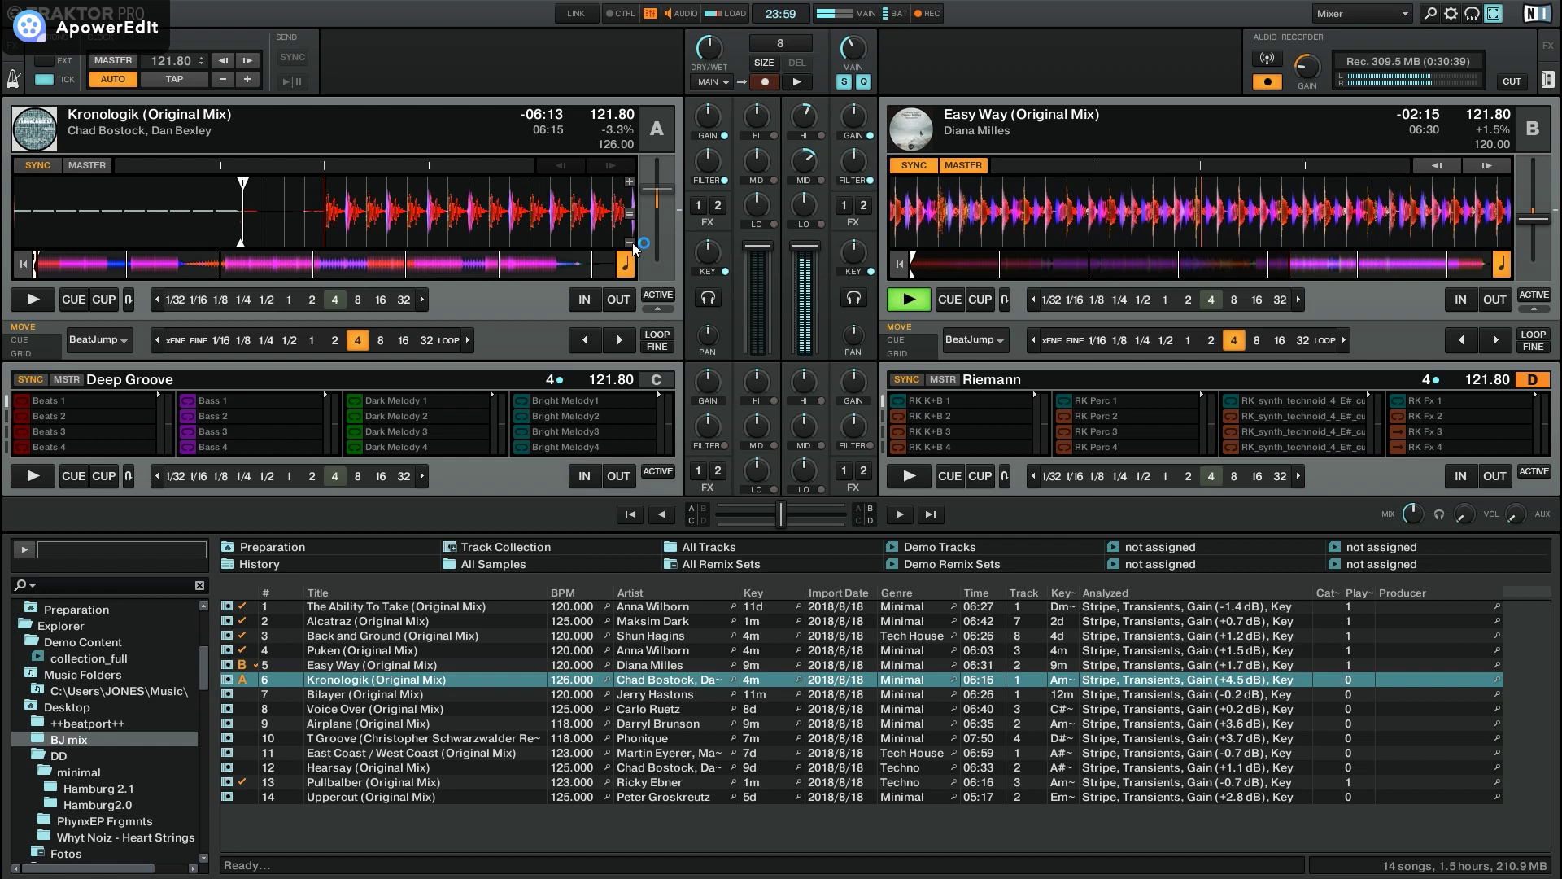
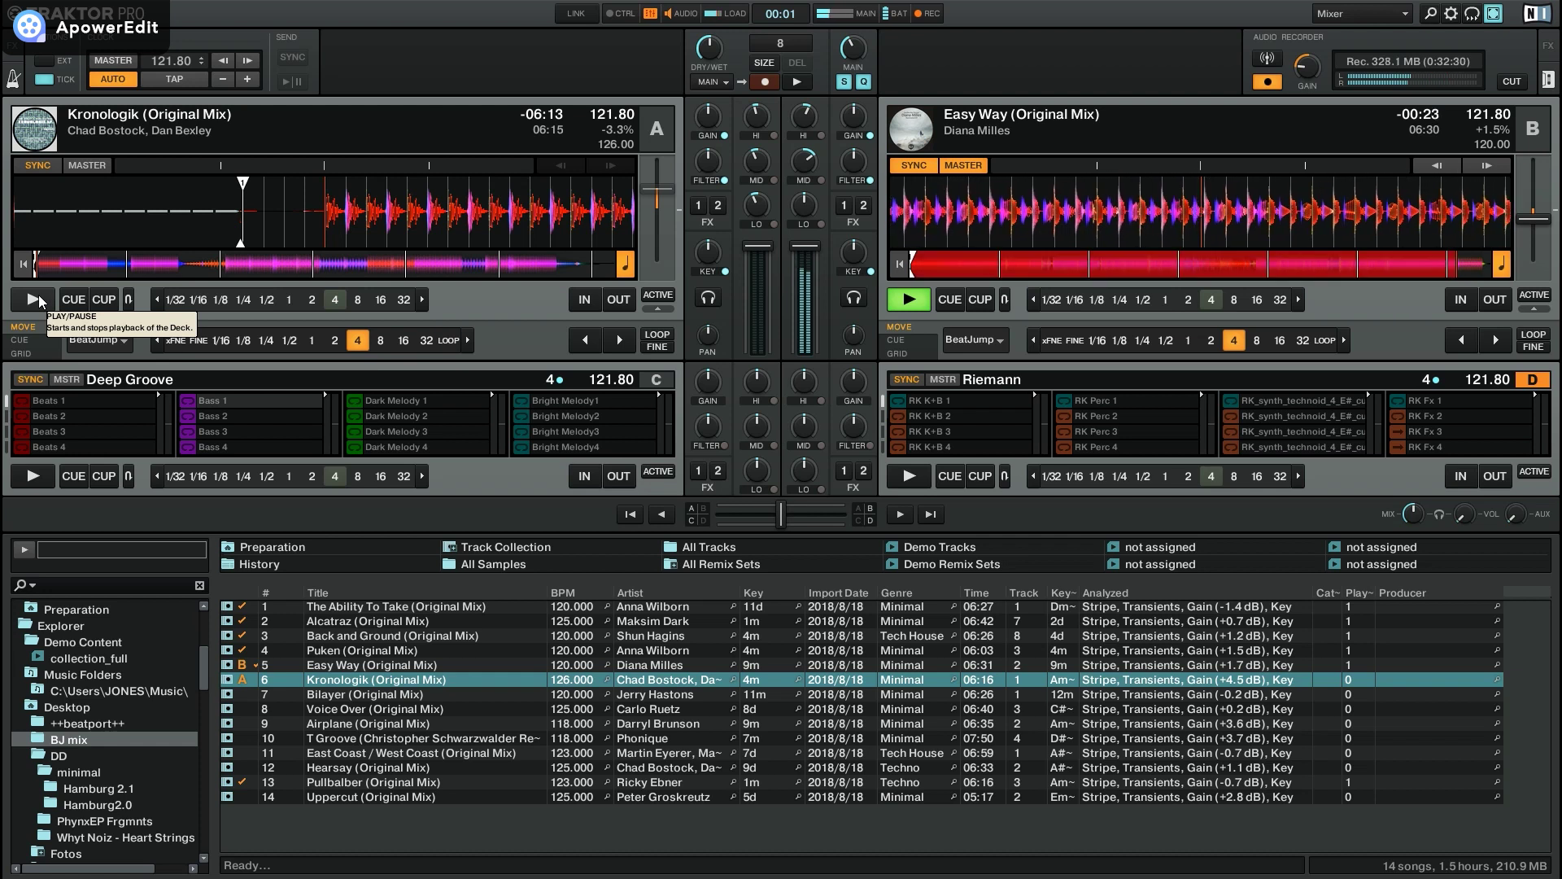
pyautogui.click(33, 298)
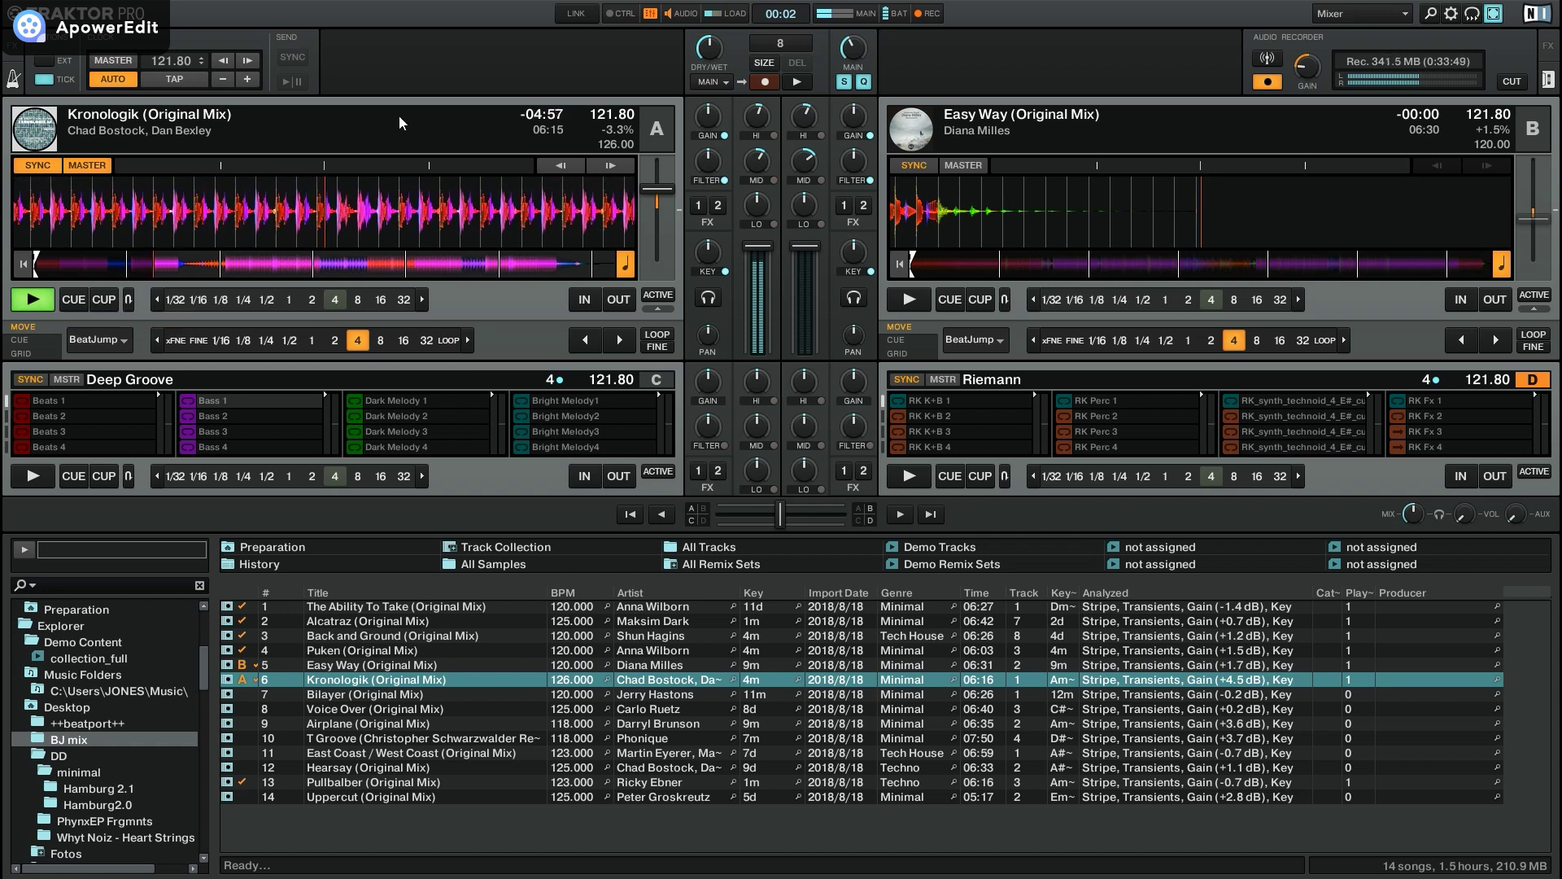
# Step: Raise deck A's tempo to 122.43 BPM and load Bilayer (Original Mix) into deck B
pyautogui.click(666, 271)
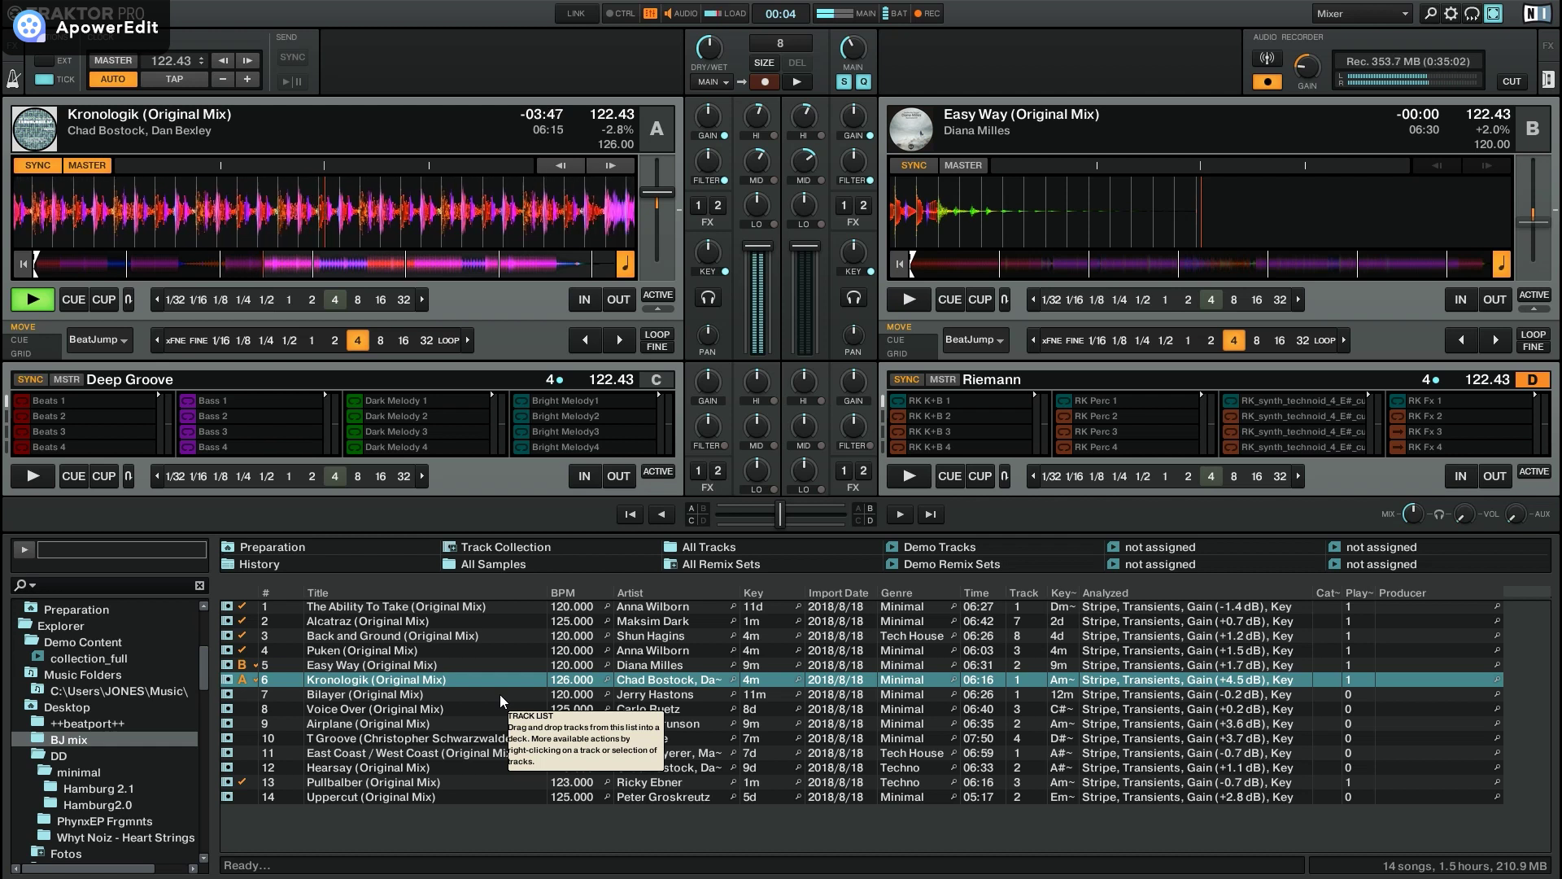
pyautogui.moveTo(500, 695); pyautogui.dragTo(1093, 198)
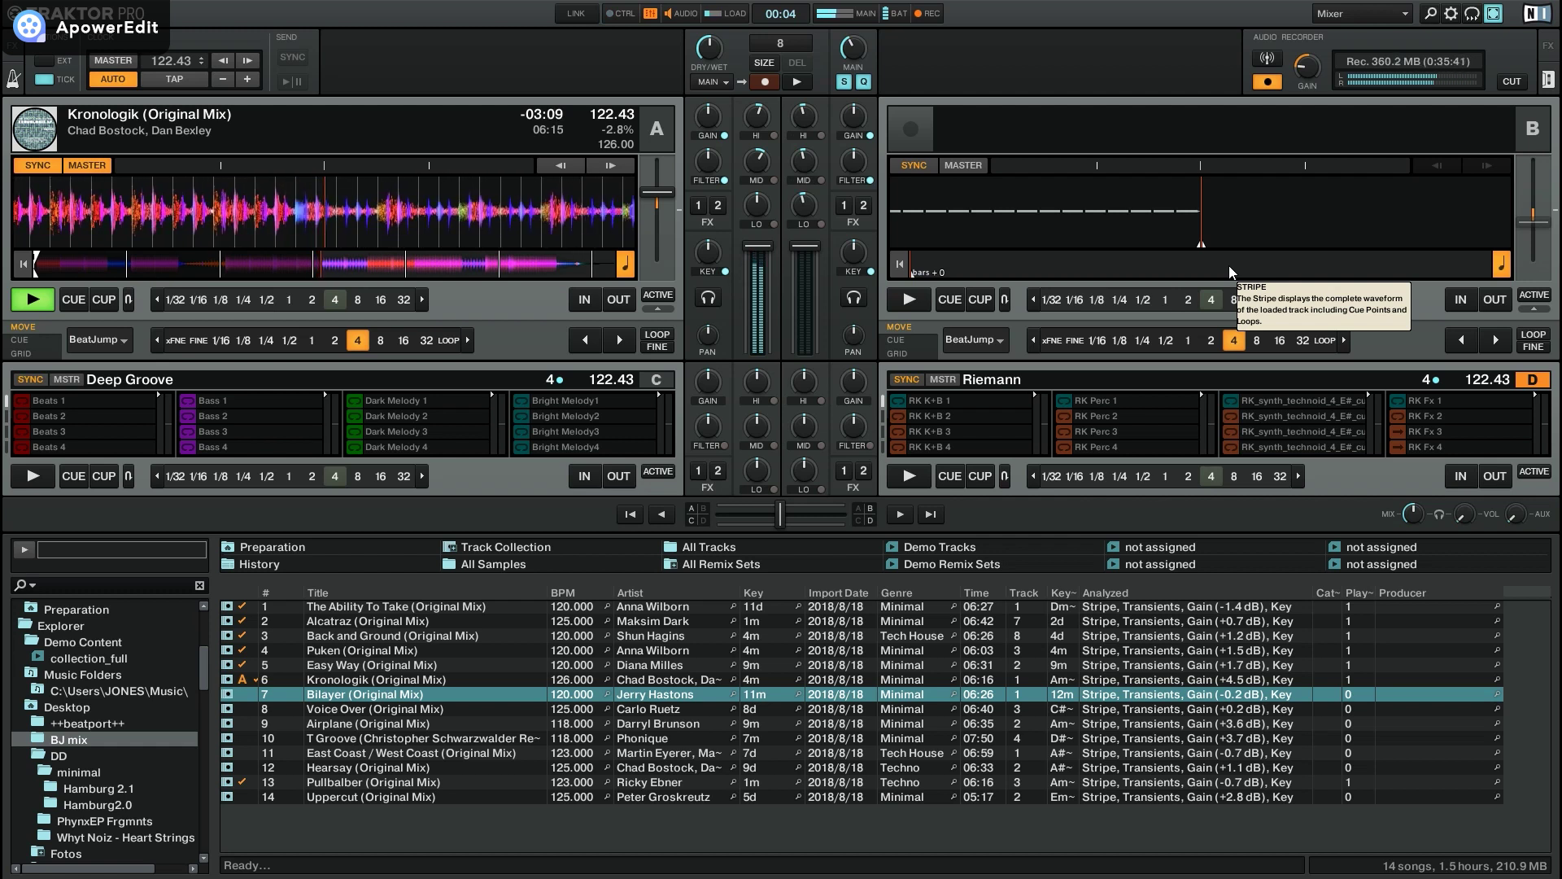
pyautogui.hotkey('ctrl', 'Right')
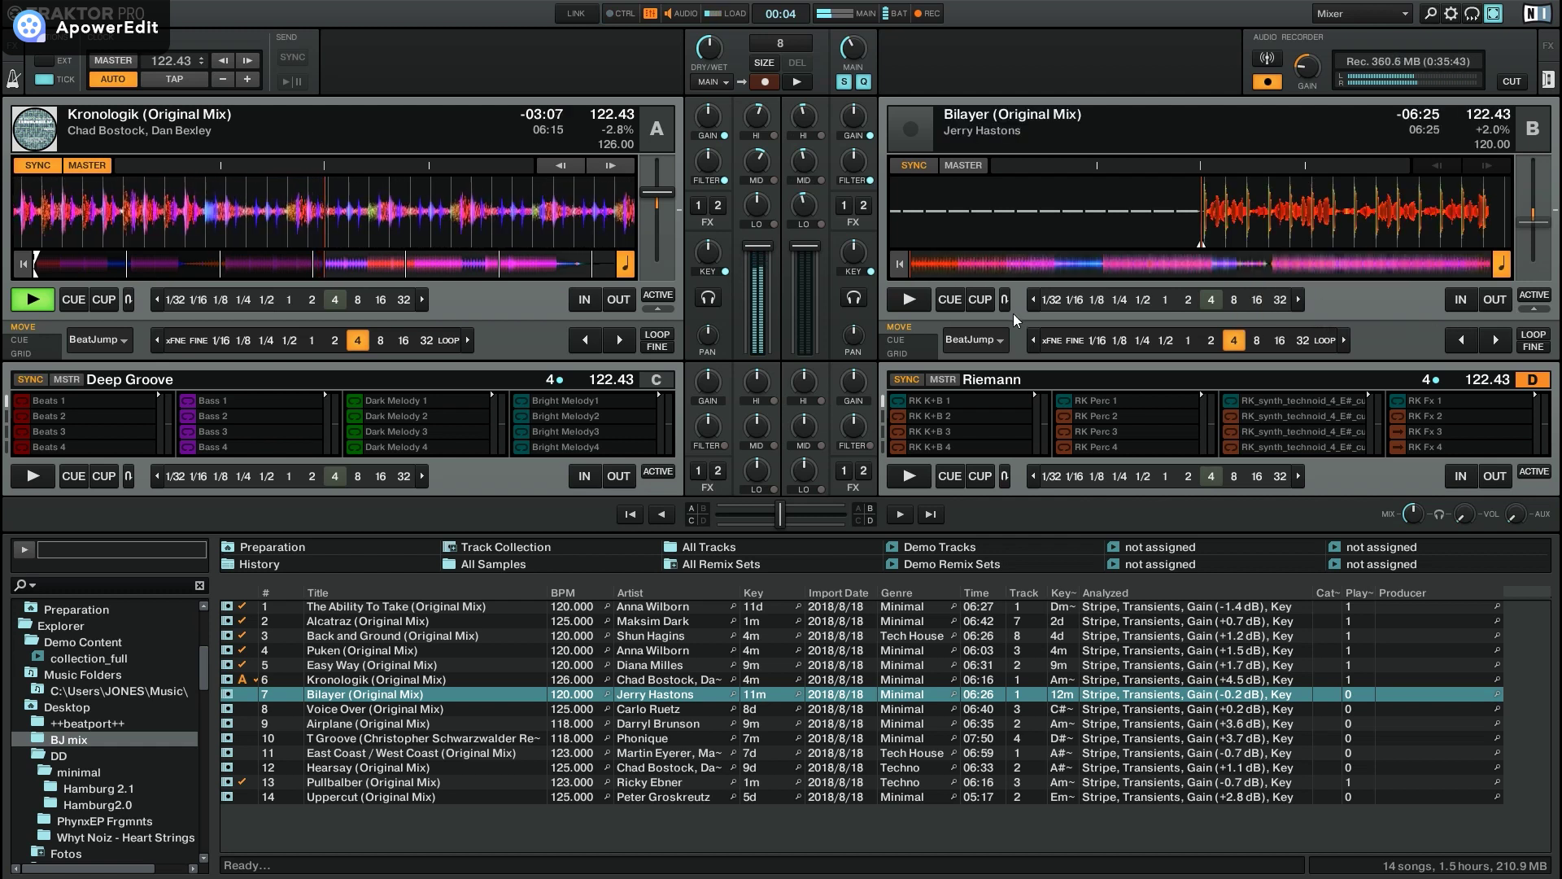
# Step: Align deck B's playhead with the onset of Bilayer's first beat and start playing the track
pyautogui.click(1507, 182)
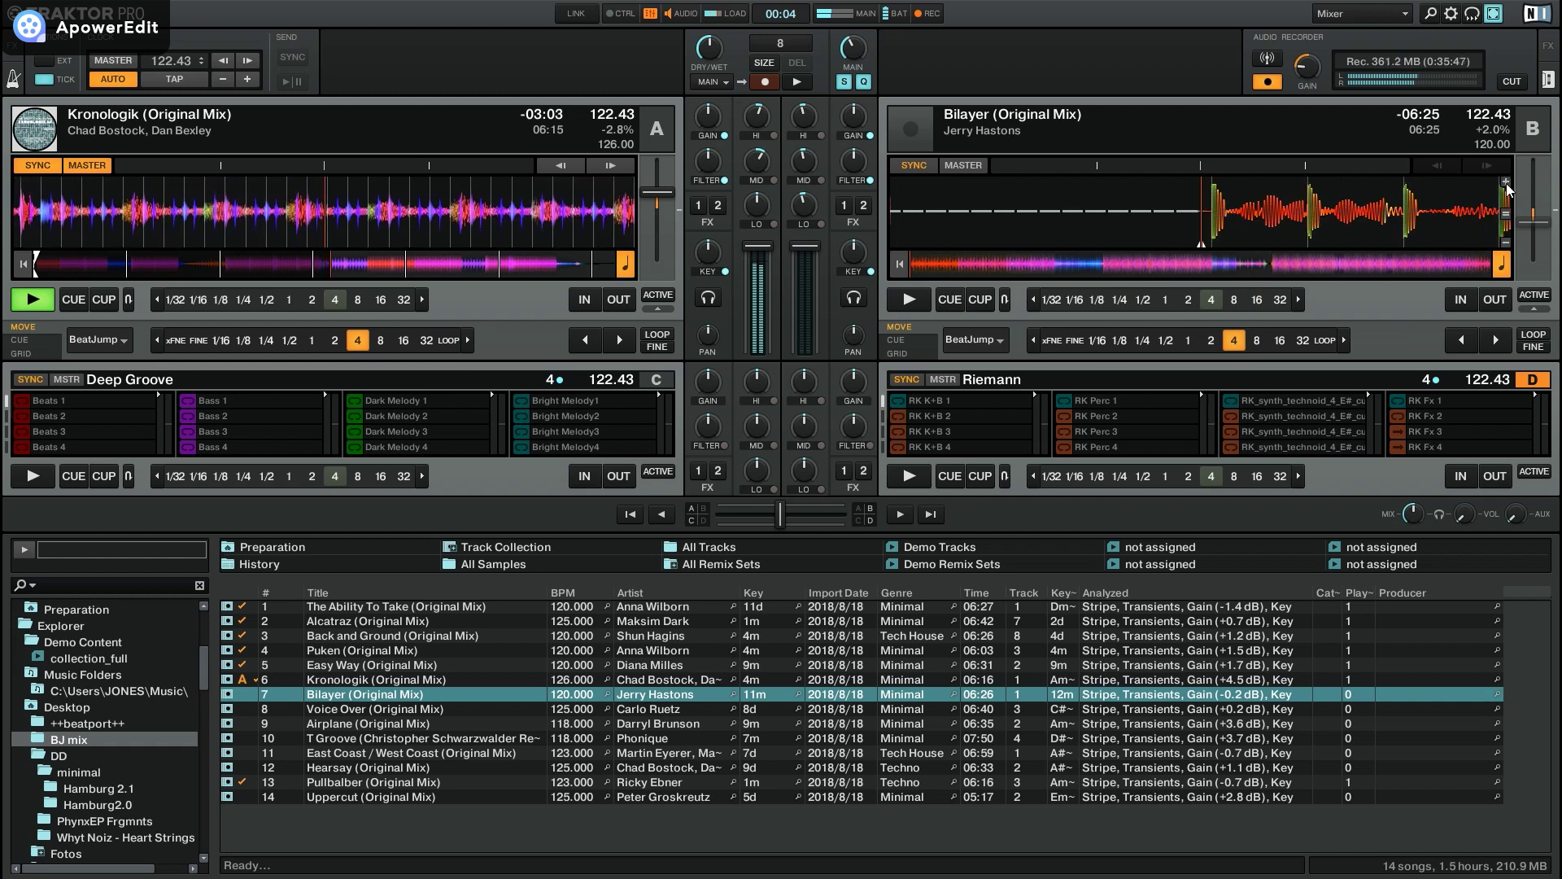
pyautogui.click(1507, 183)
pyautogui.moveTo(1368, 208); pyautogui.dragTo(1350, 212)
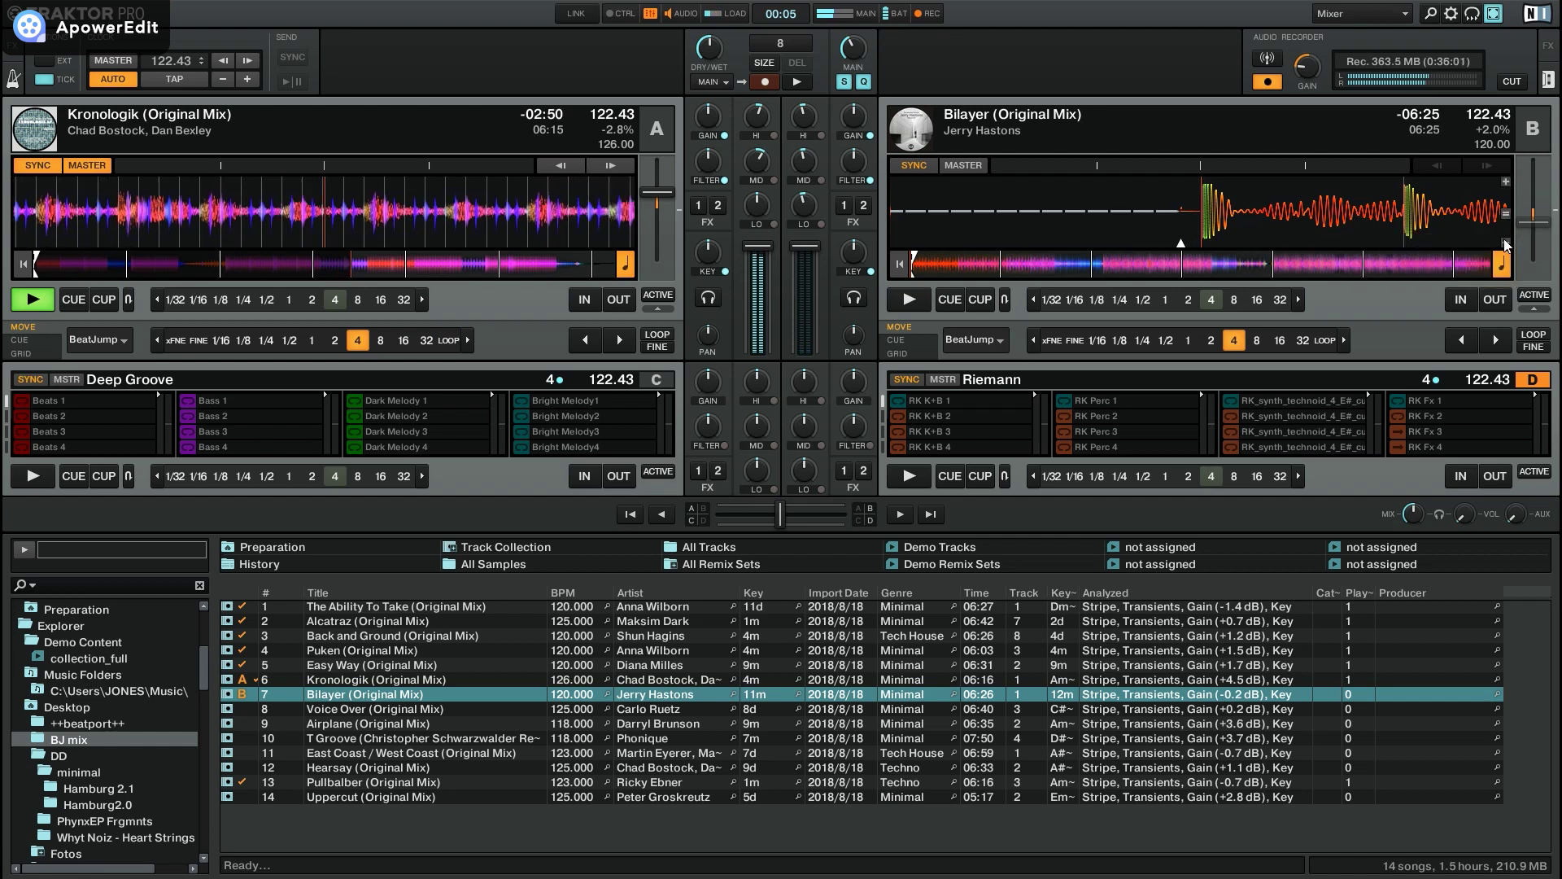
pyautogui.click(1506, 241)
pyautogui.click(1506, 241)
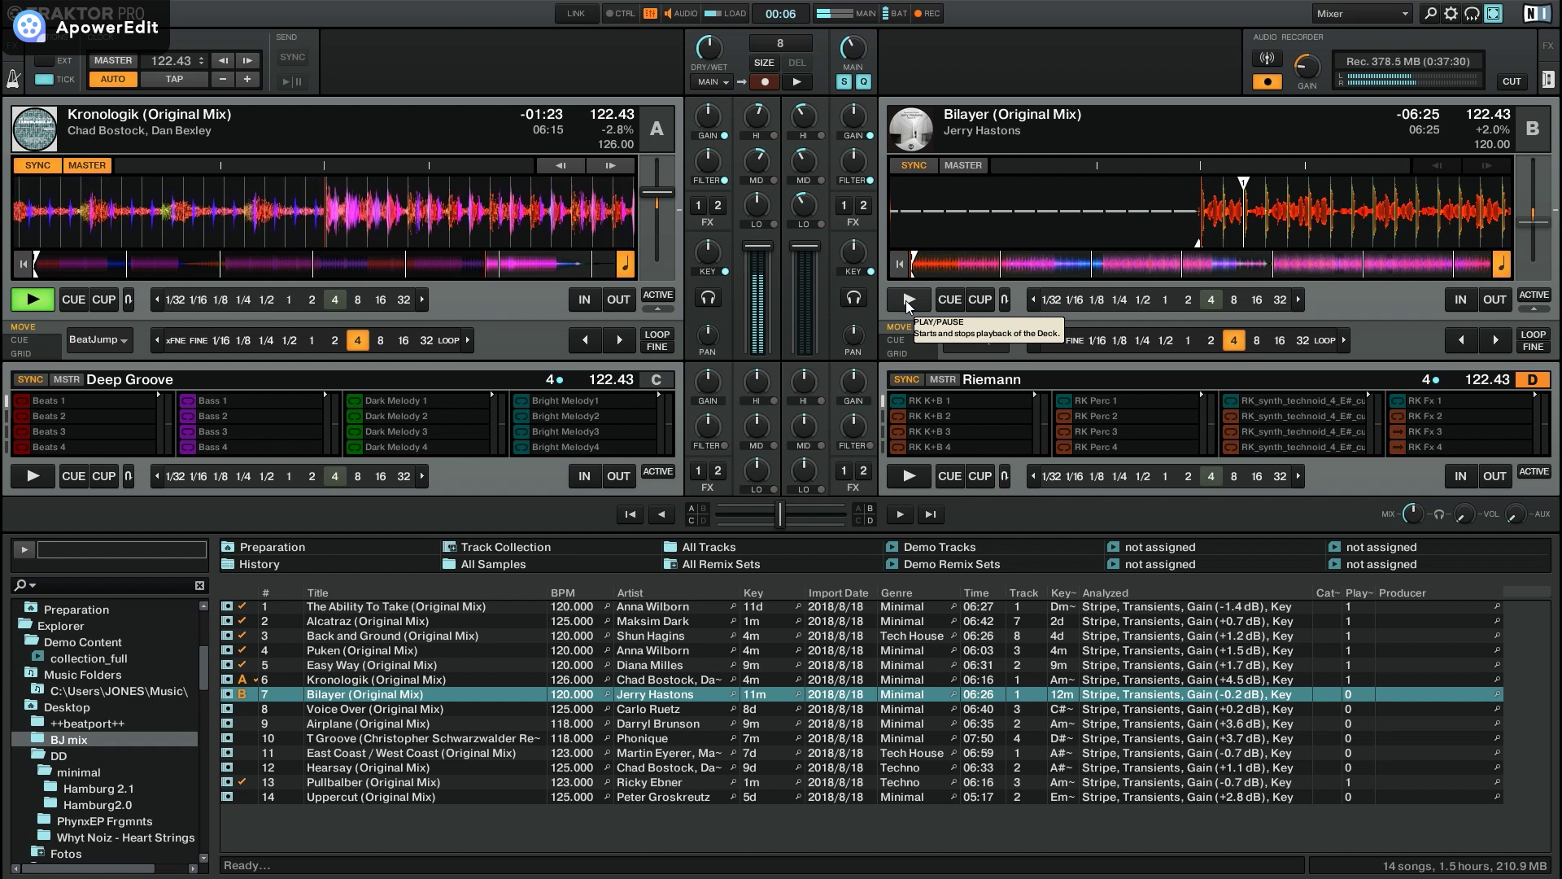
pyautogui.click(905, 300)
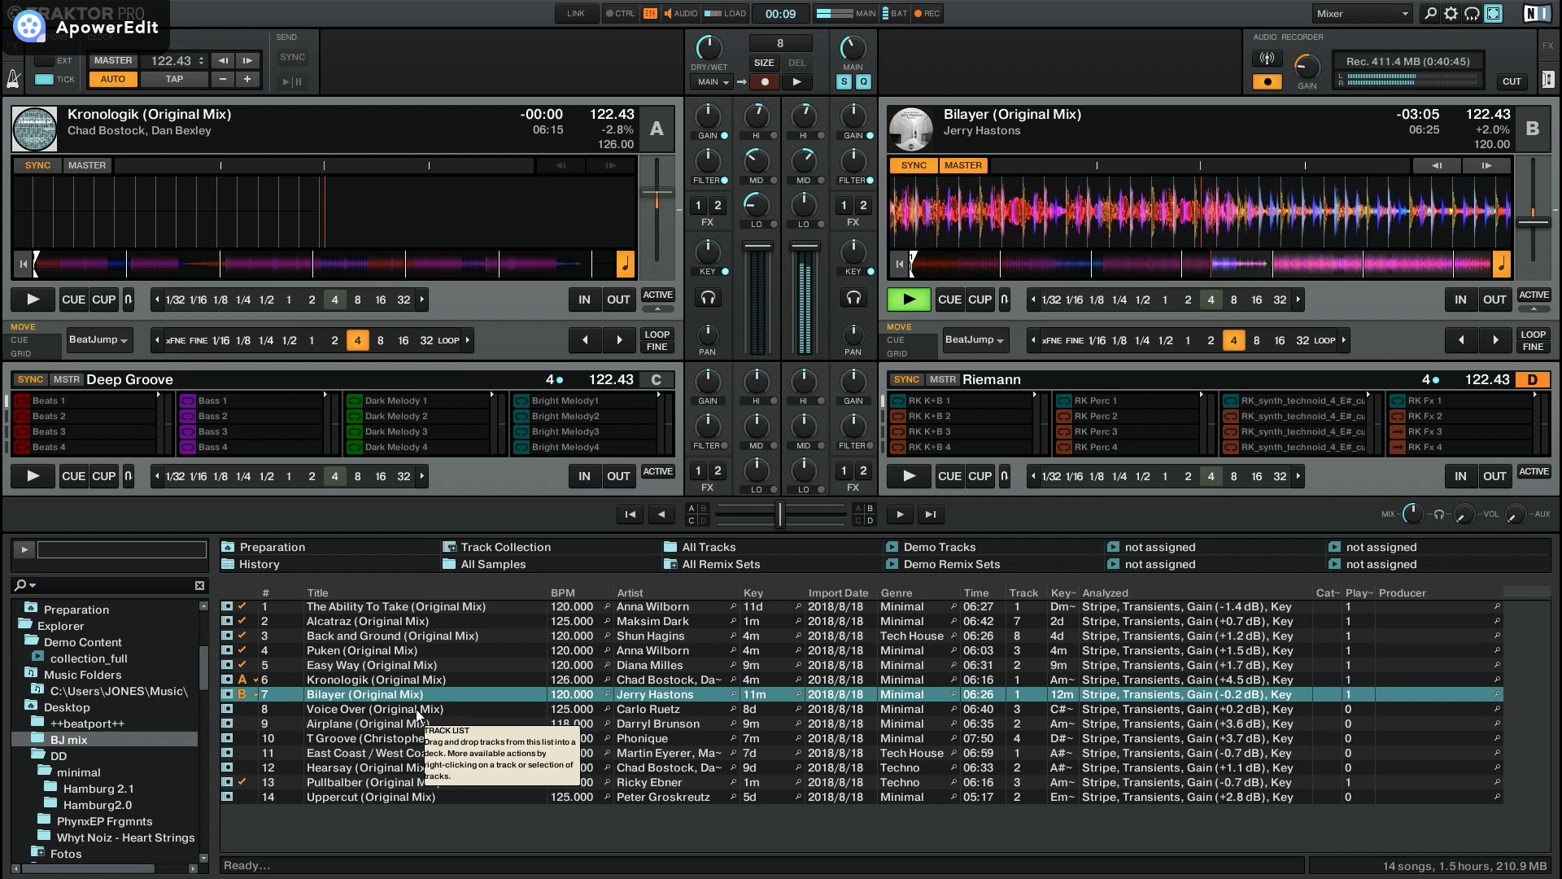
# Step: Load Voice Over (Original Mix) into deck A and move the playhead onto its first beat
pyautogui.moveTo(416, 713); pyautogui.dragTo(349, 212)
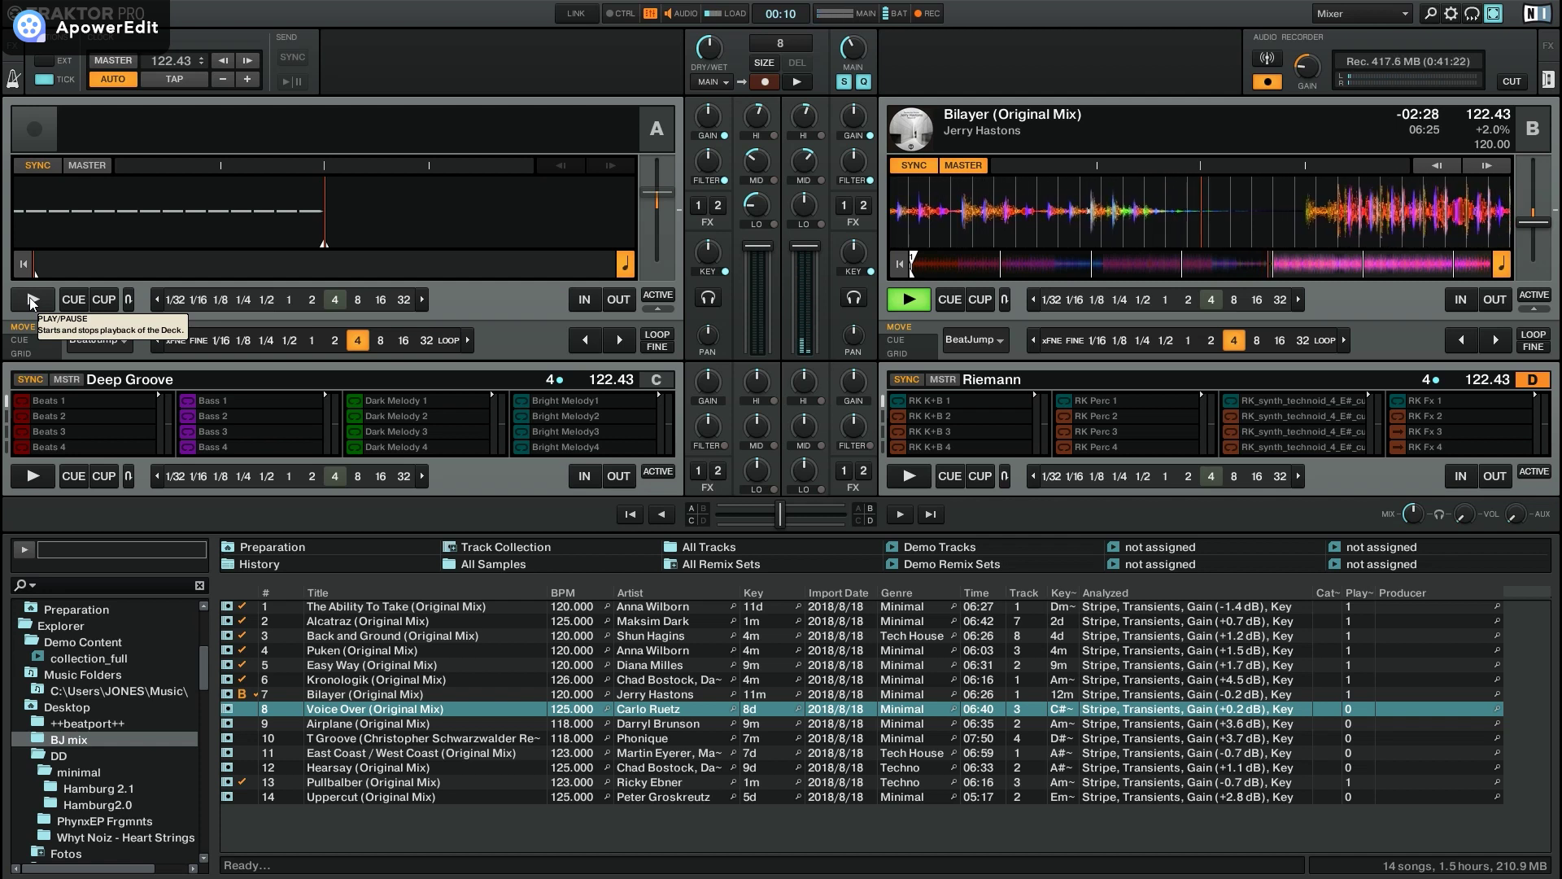
pyautogui.hotkey('ctrl', 'Left')
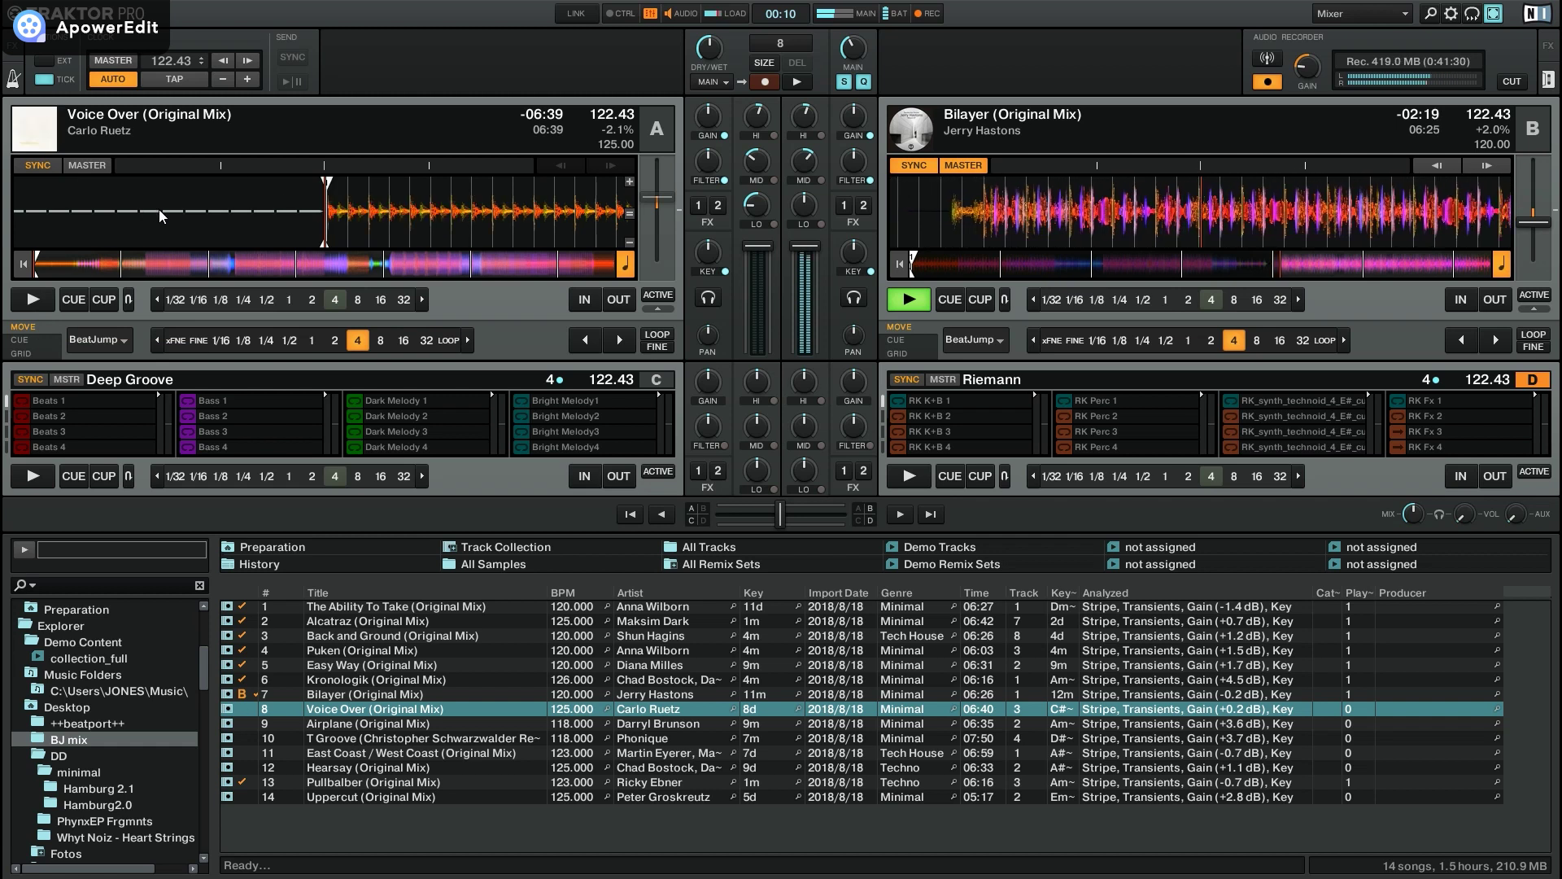
pyautogui.click(629, 182)
pyautogui.click(630, 182)
pyautogui.click(630, 182)
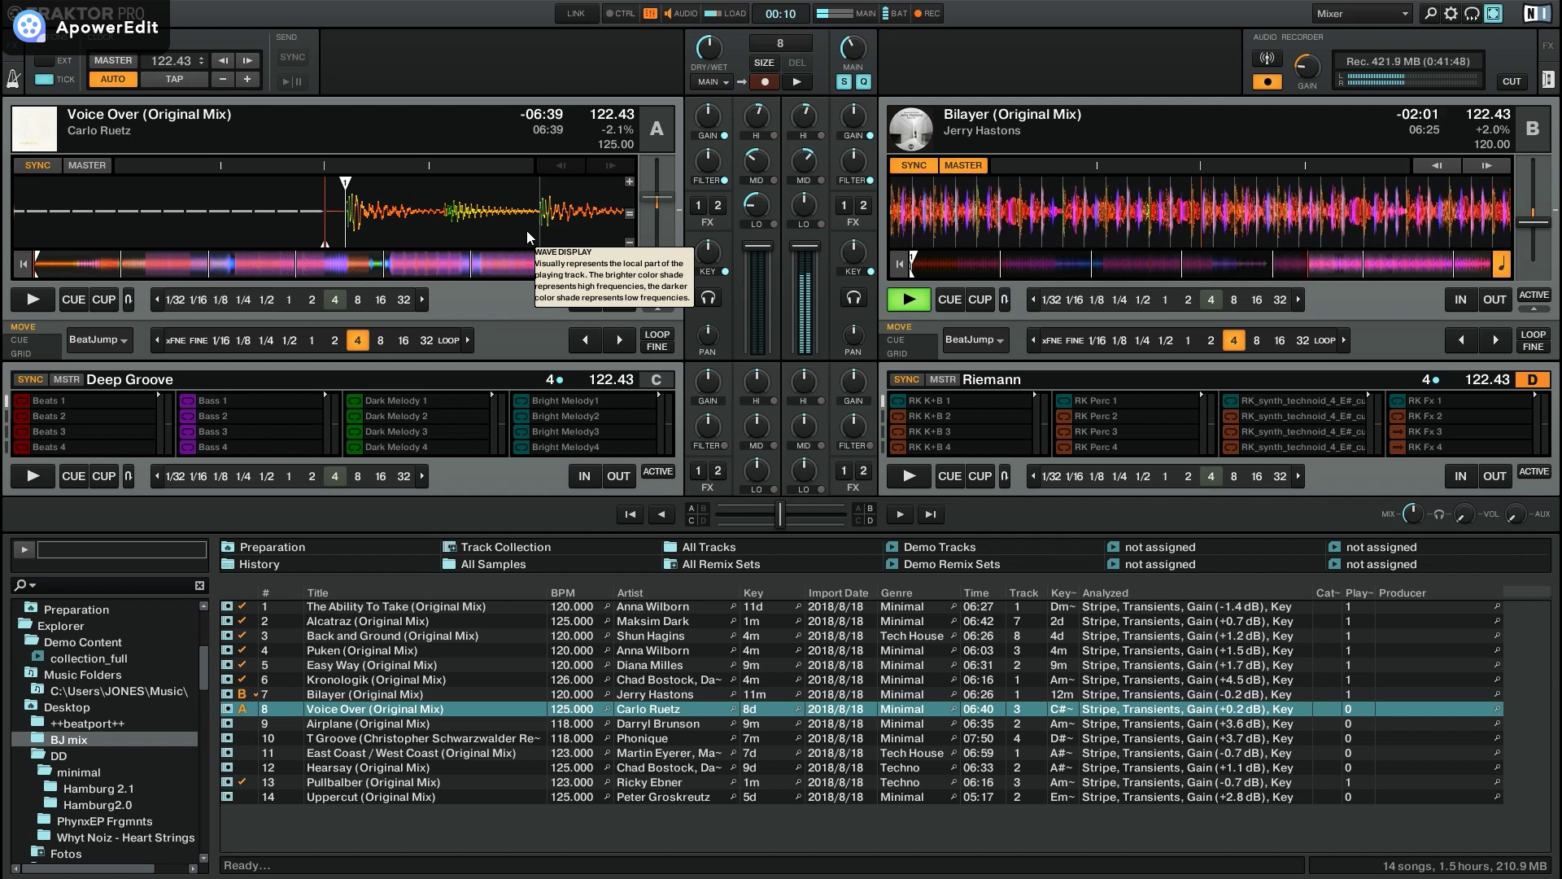
pyautogui.moveTo(393, 213); pyautogui.dragTo(372, 222)
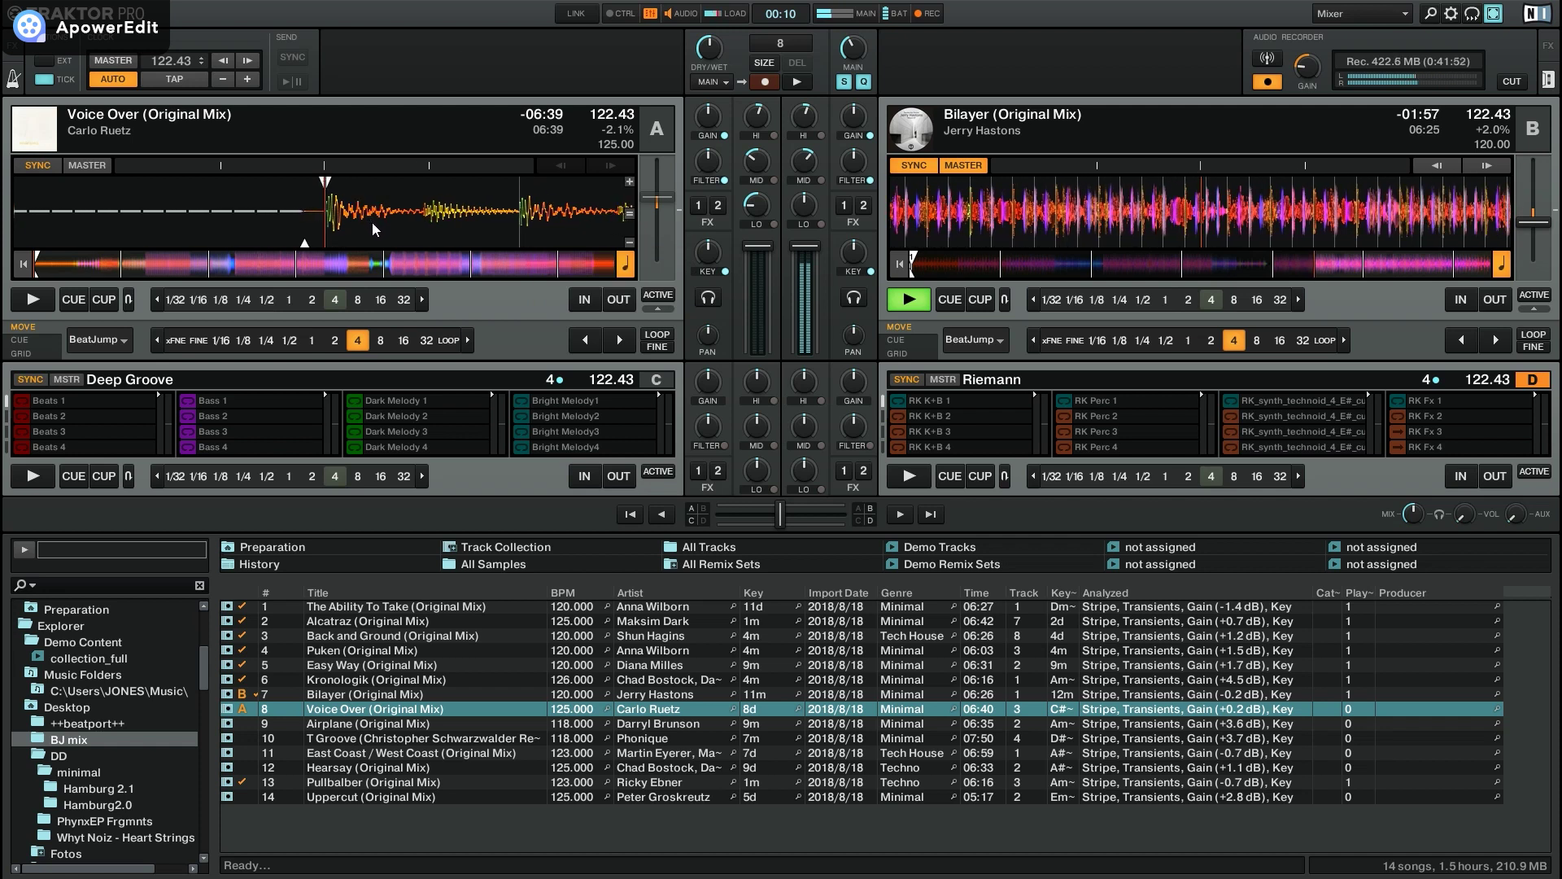
# Step: Check Voice Over's start position up close and in a wider waveform view, and start playing it on deck A
pyautogui.click(629, 181)
pyautogui.click(629, 180)
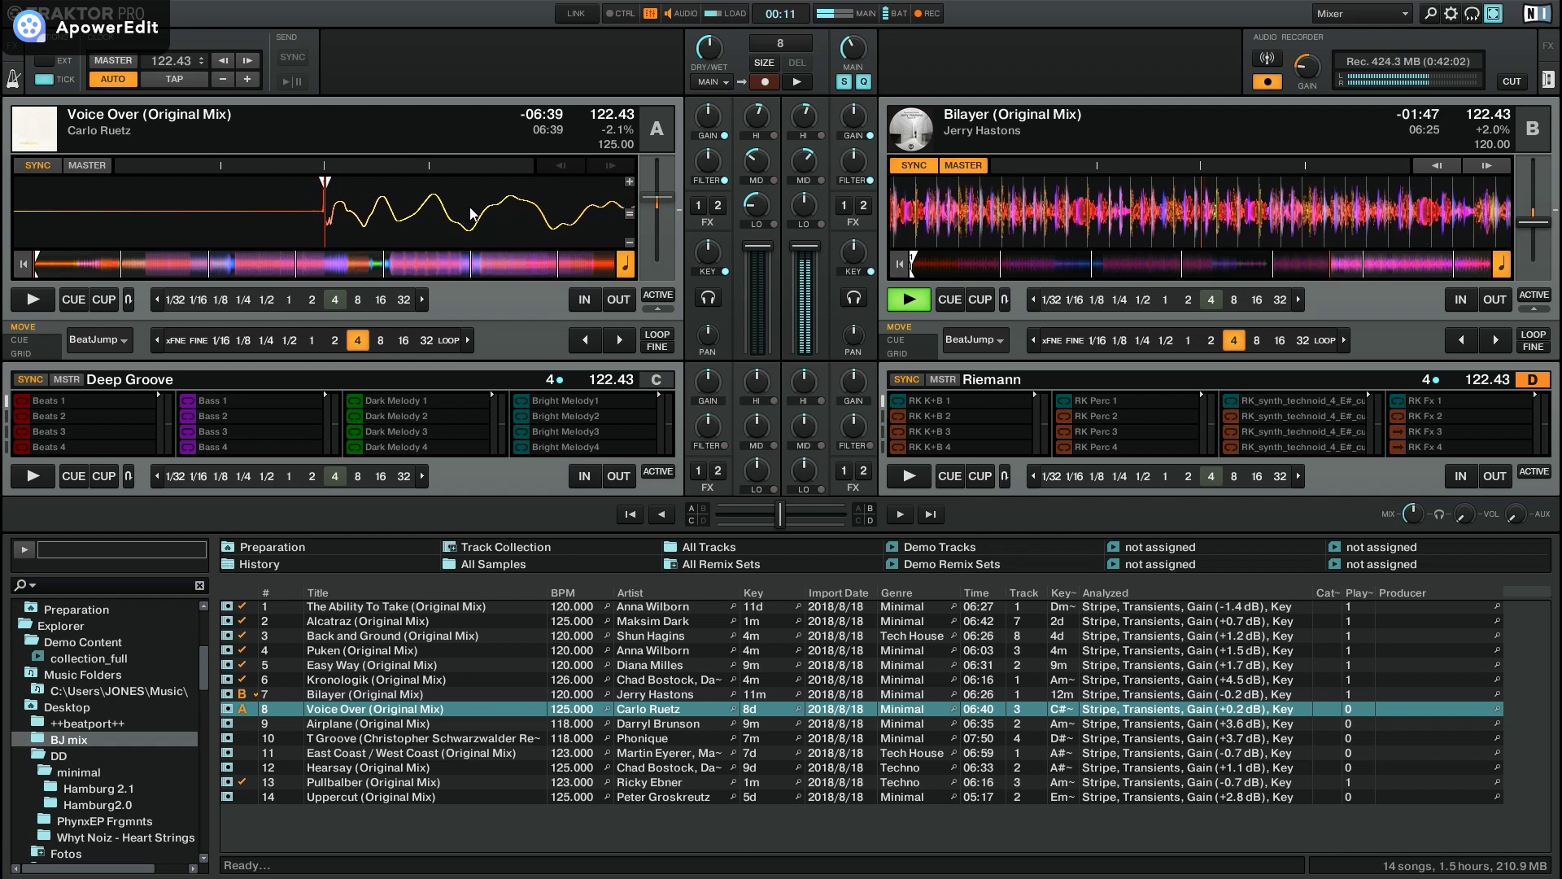
pyautogui.click(628, 242)
pyautogui.click(629, 242)
pyautogui.click(628, 242)
pyautogui.click(628, 242)
pyautogui.click(628, 243)
pyautogui.click(628, 243)
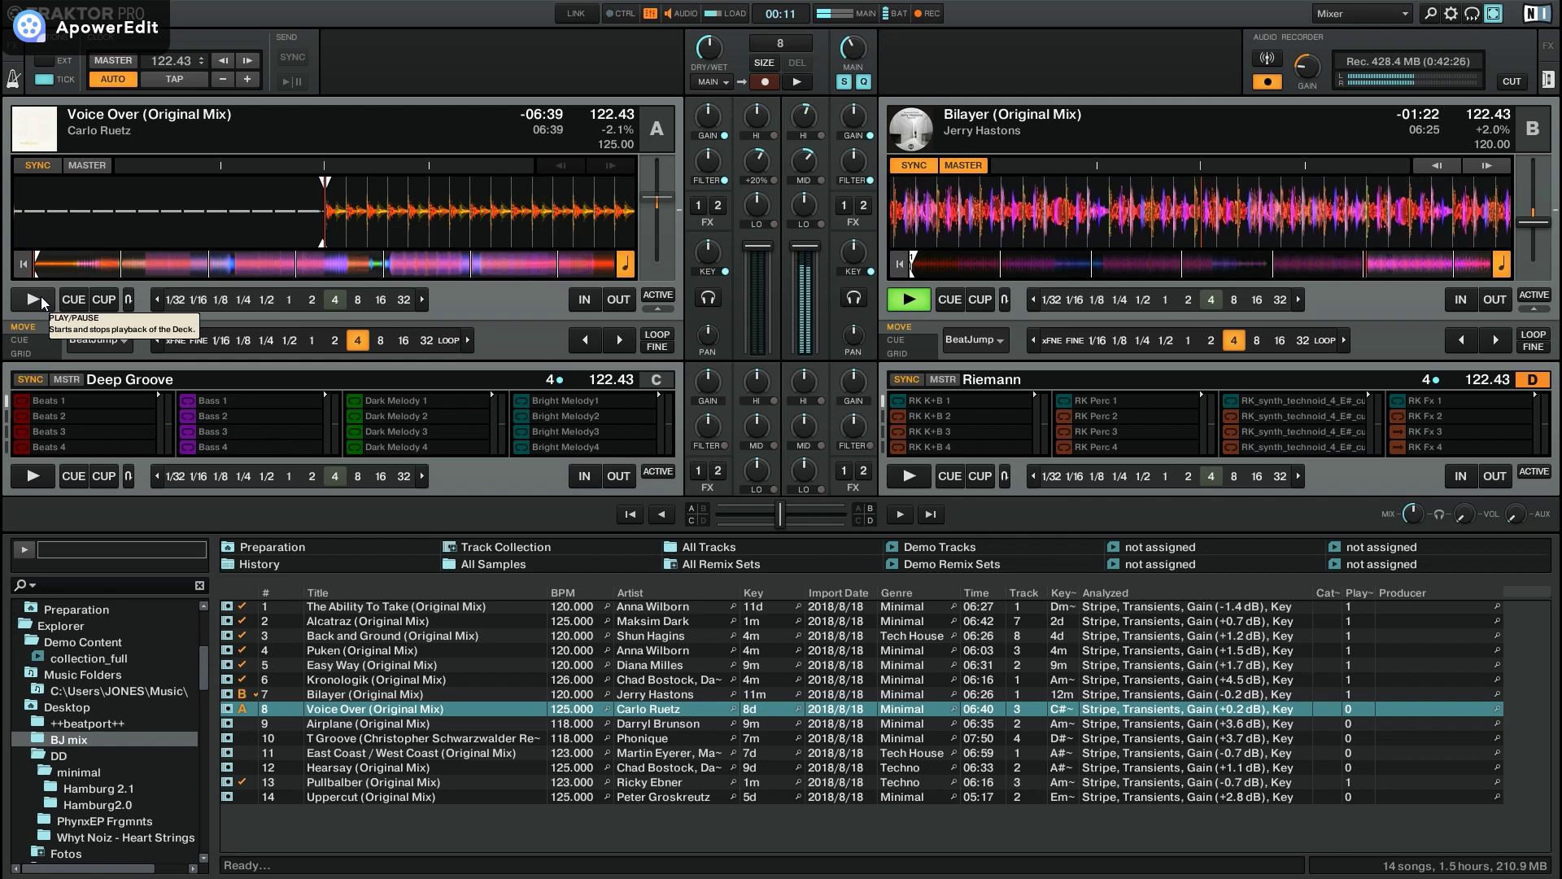
pyautogui.click(40, 296)
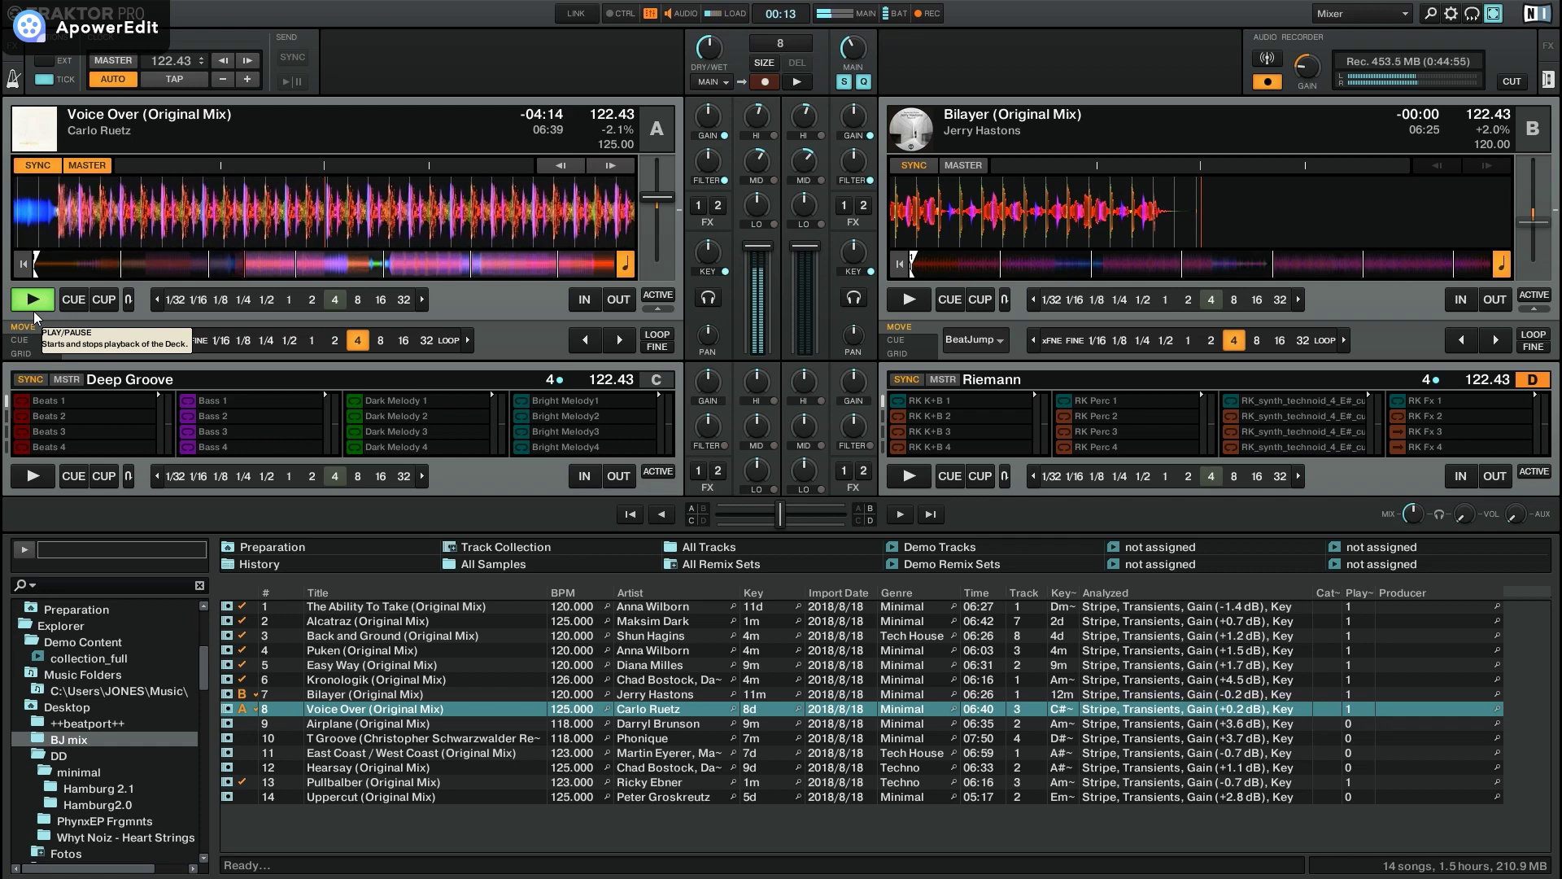
# Step: Load Airplane (Original Mix) into deck B, check its first beat up close and start playing the track
pyautogui.moveTo(400, 725); pyautogui.dragTo(940, 247)
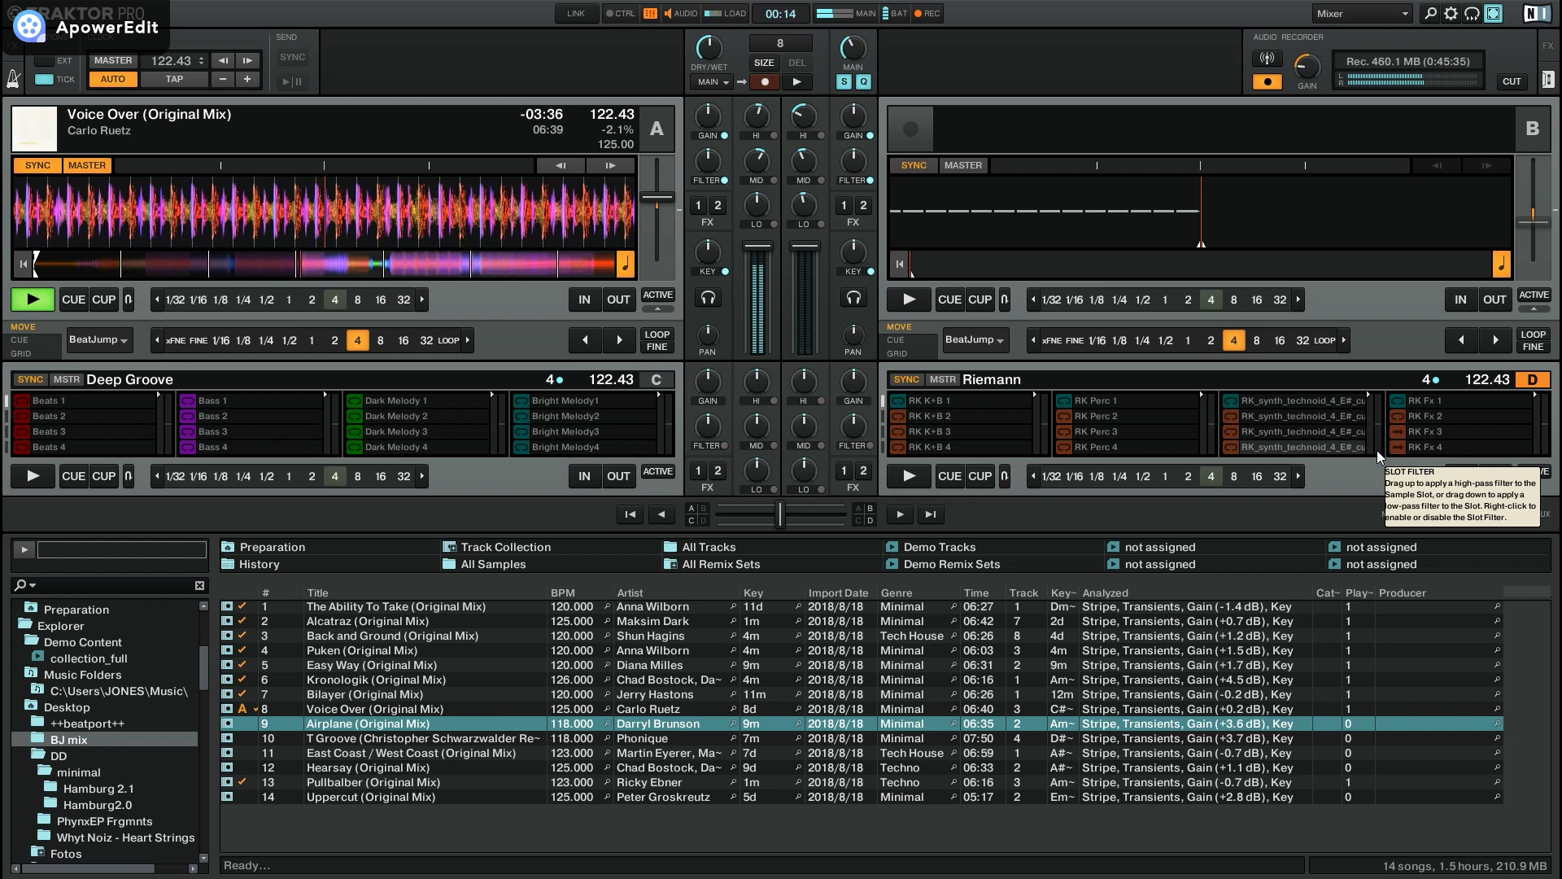
pyautogui.hotkey('ctrl', 'Right')
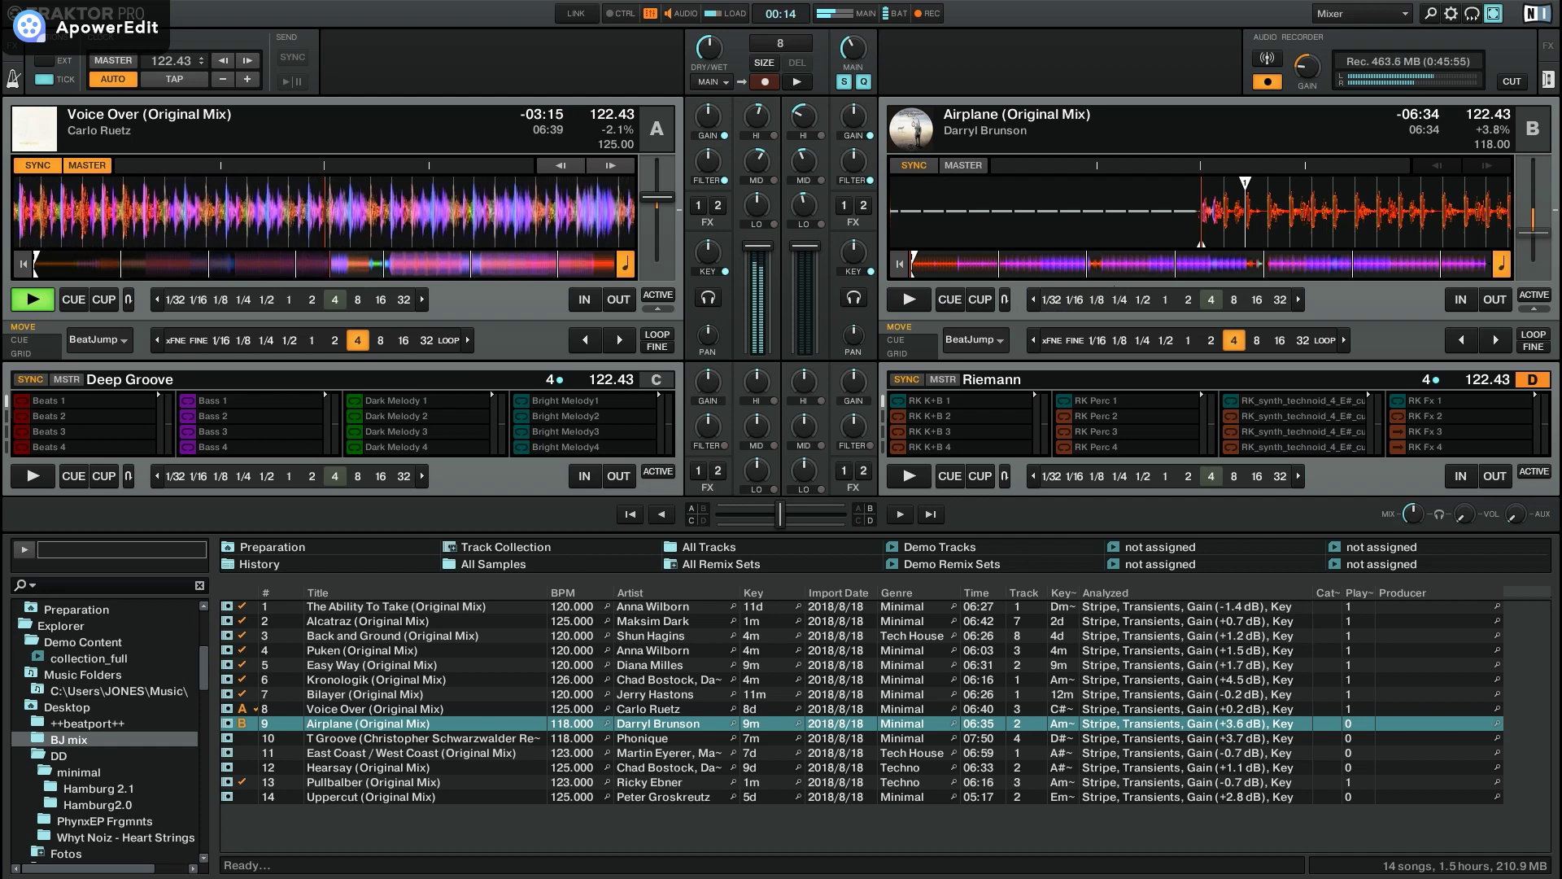
pyautogui.click(1507, 183)
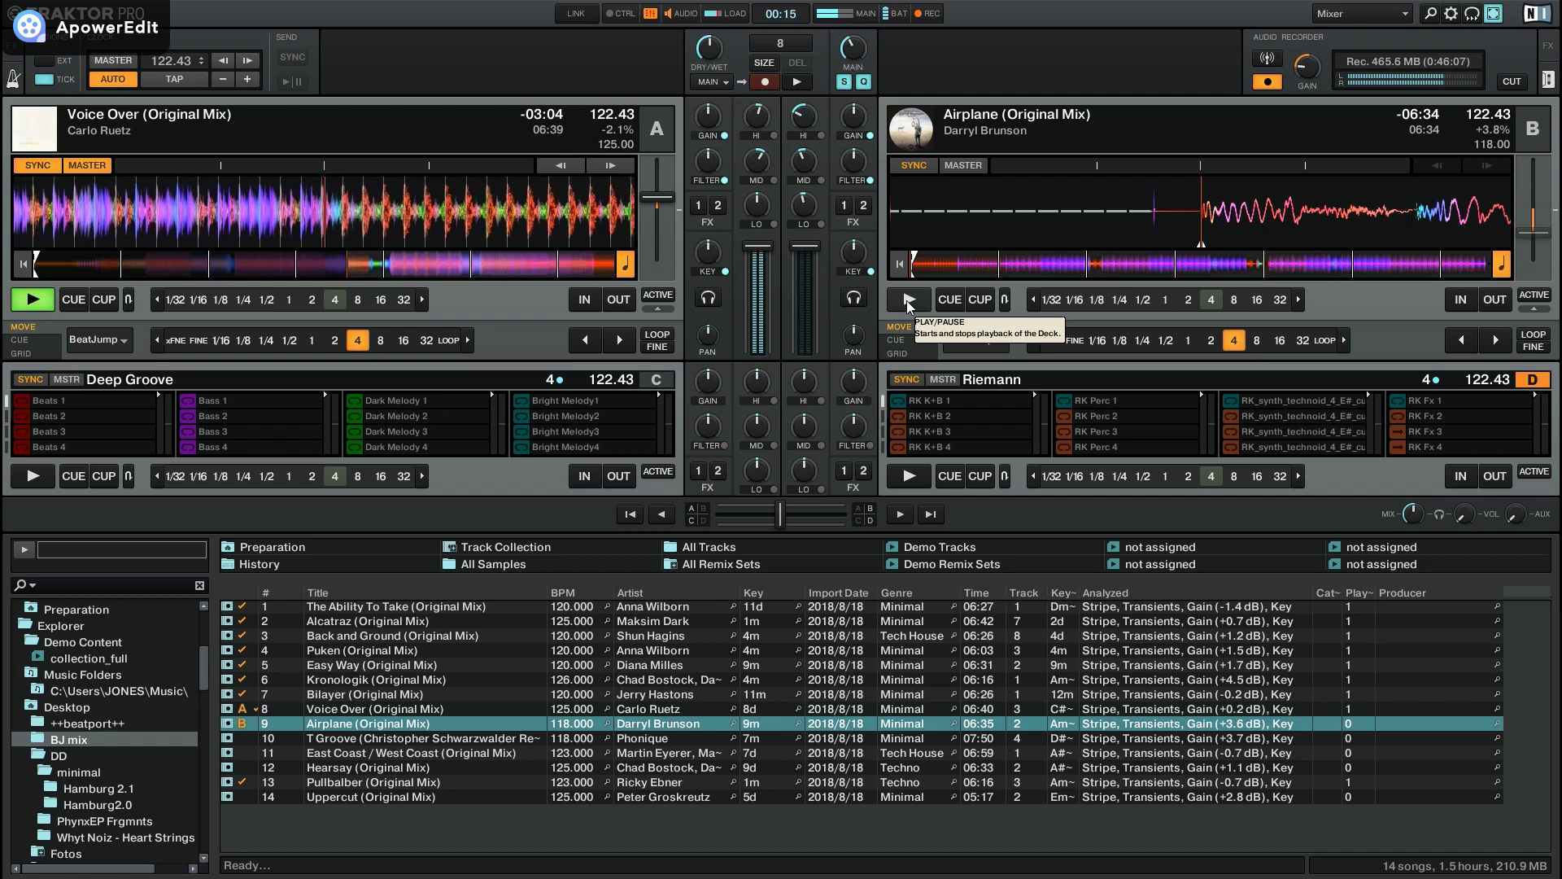
pyautogui.click(909, 301)
pyautogui.click(1505, 241)
pyautogui.click(1506, 241)
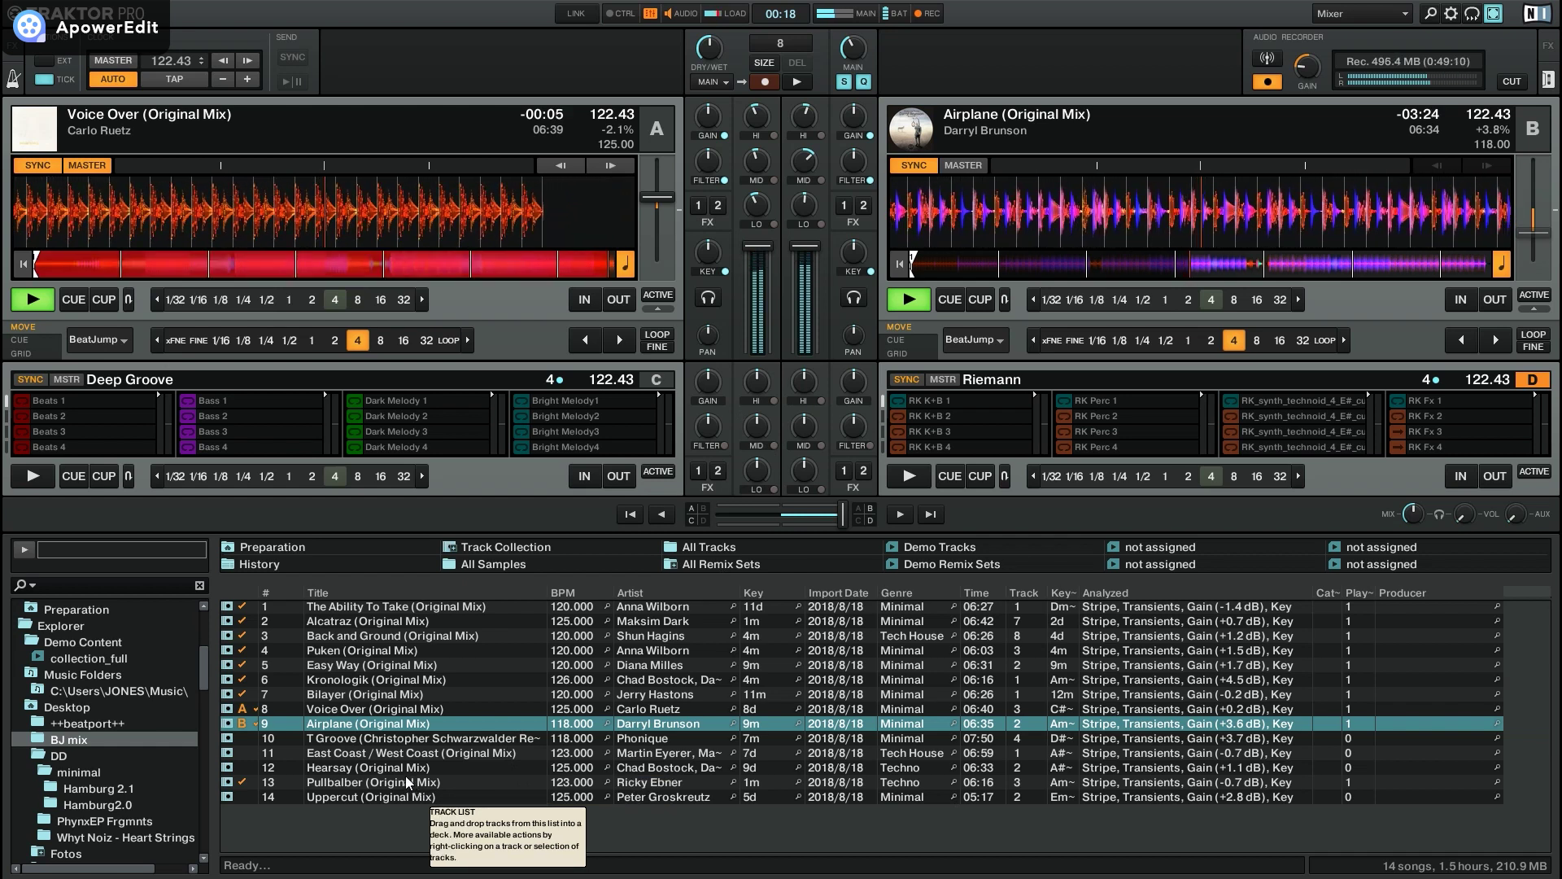
# Step: Load Uppercut (Original Mix) into deck A and start playing it from its first beat
pyautogui.moveTo(397, 796); pyautogui.dragTo(388, 198)
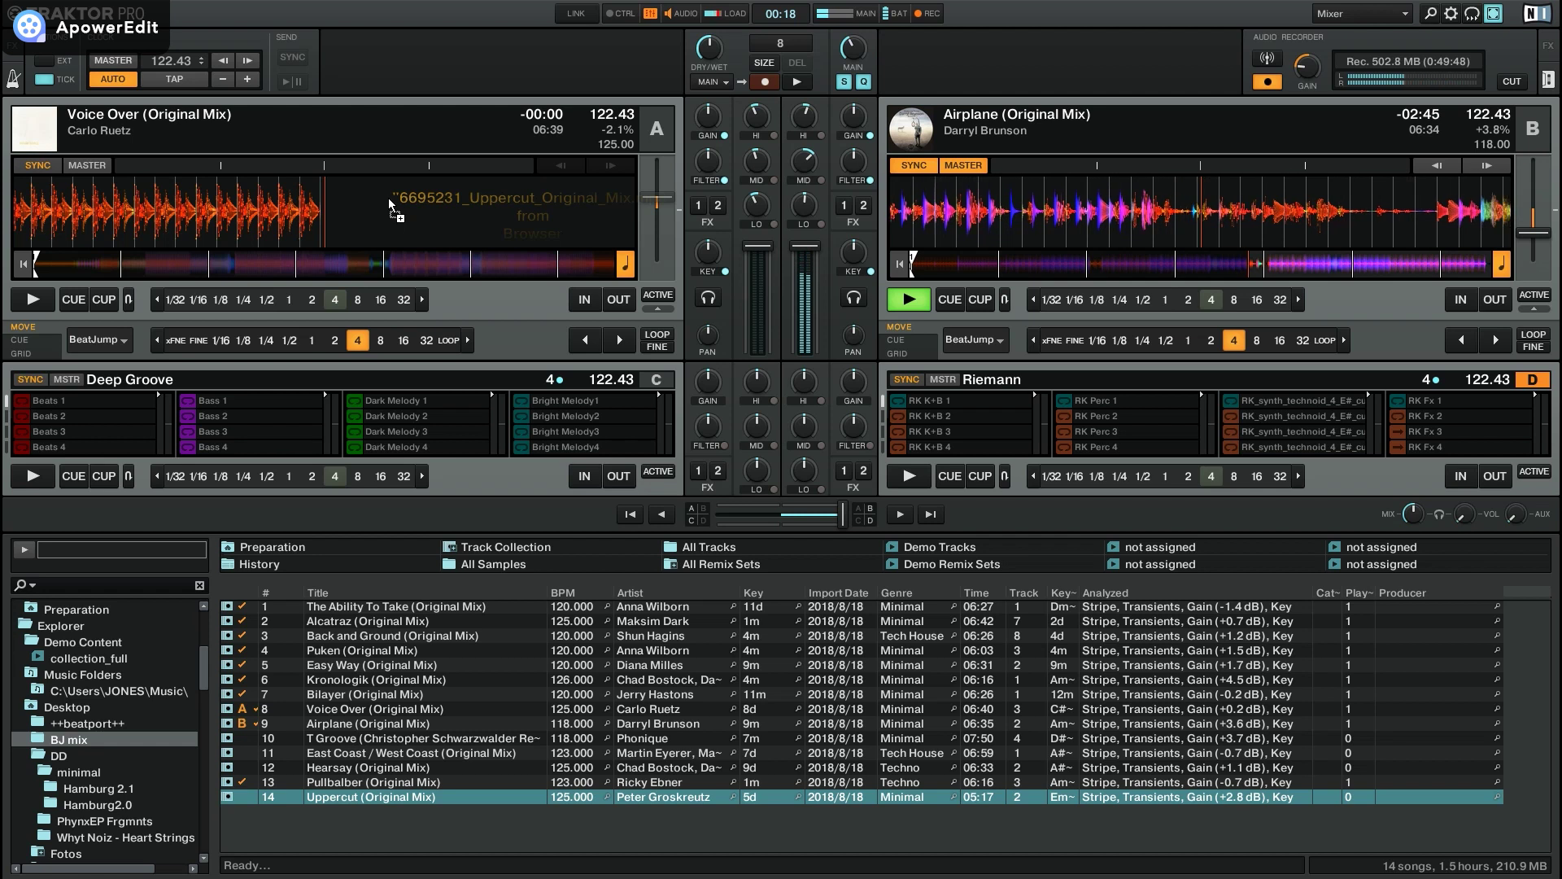
pyautogui.moveTo(388, 198); pyautogui.dragTo(388, 197)
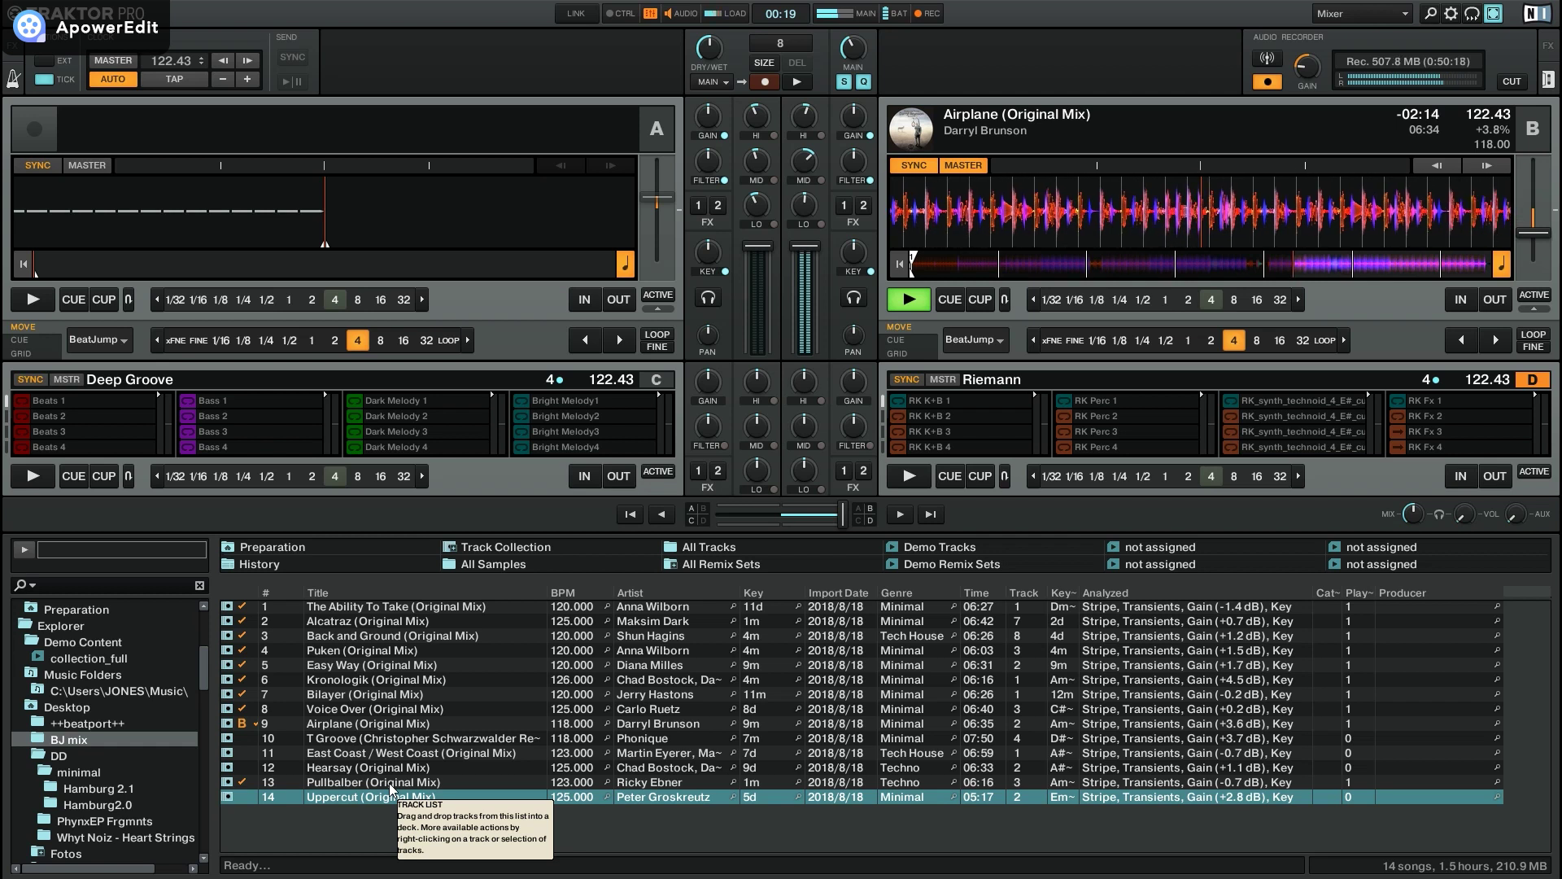
pyautogui.hotkey('ctrl', 'Left')
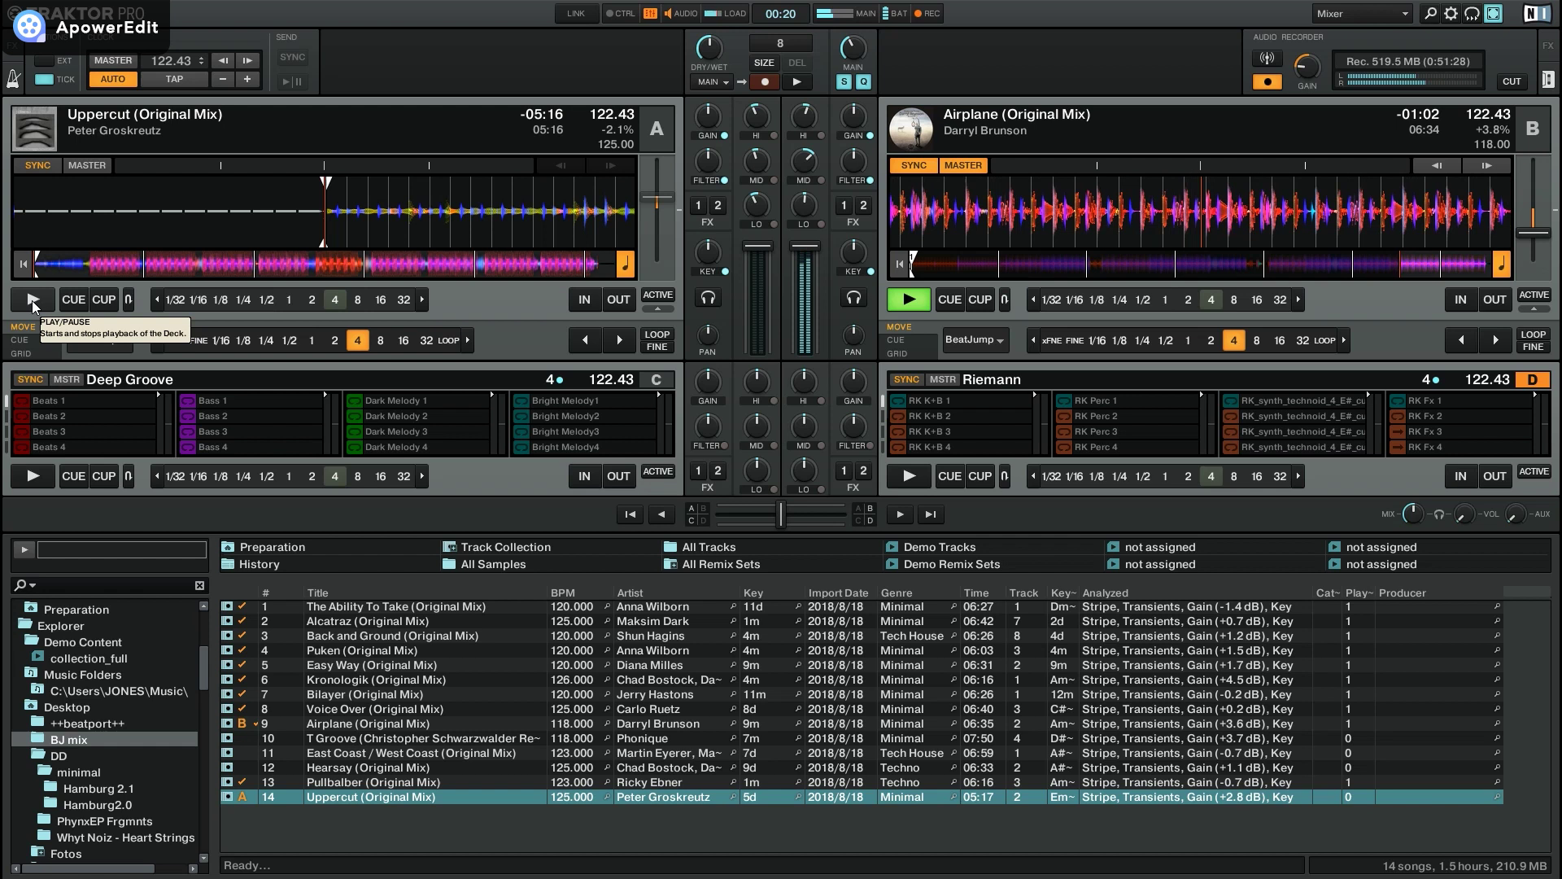
pyautogui.click(32, 300)
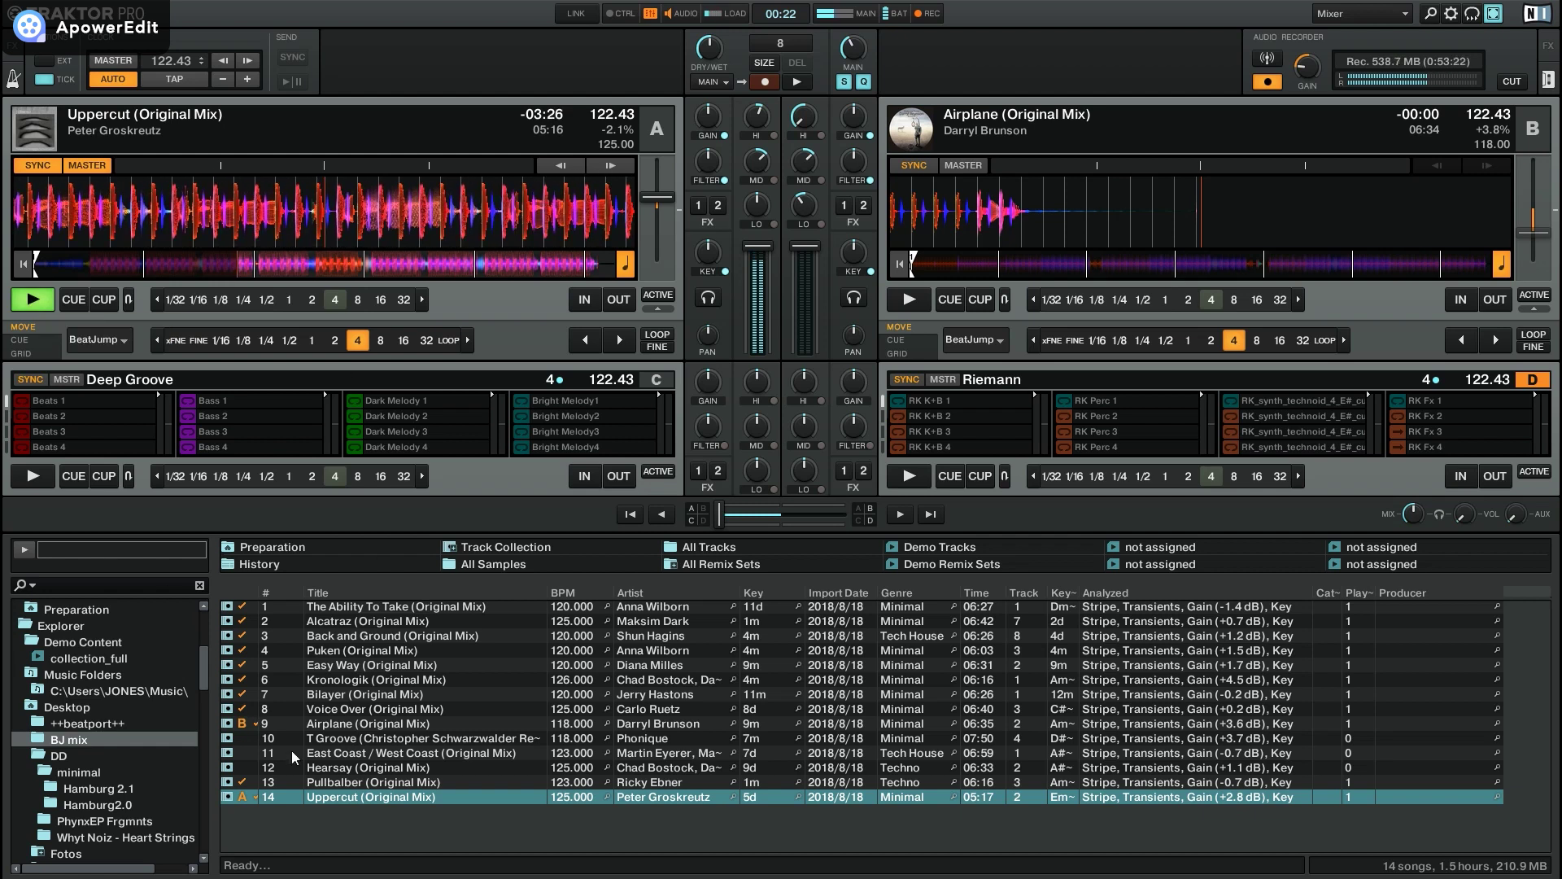
# Step: Load East Coast / West Coast (Original Mix) into deck B and jump to the break with about 4:41 remaining
pyautogui.moveTo(292, 750); pyautogui.dragTo(988, 259)
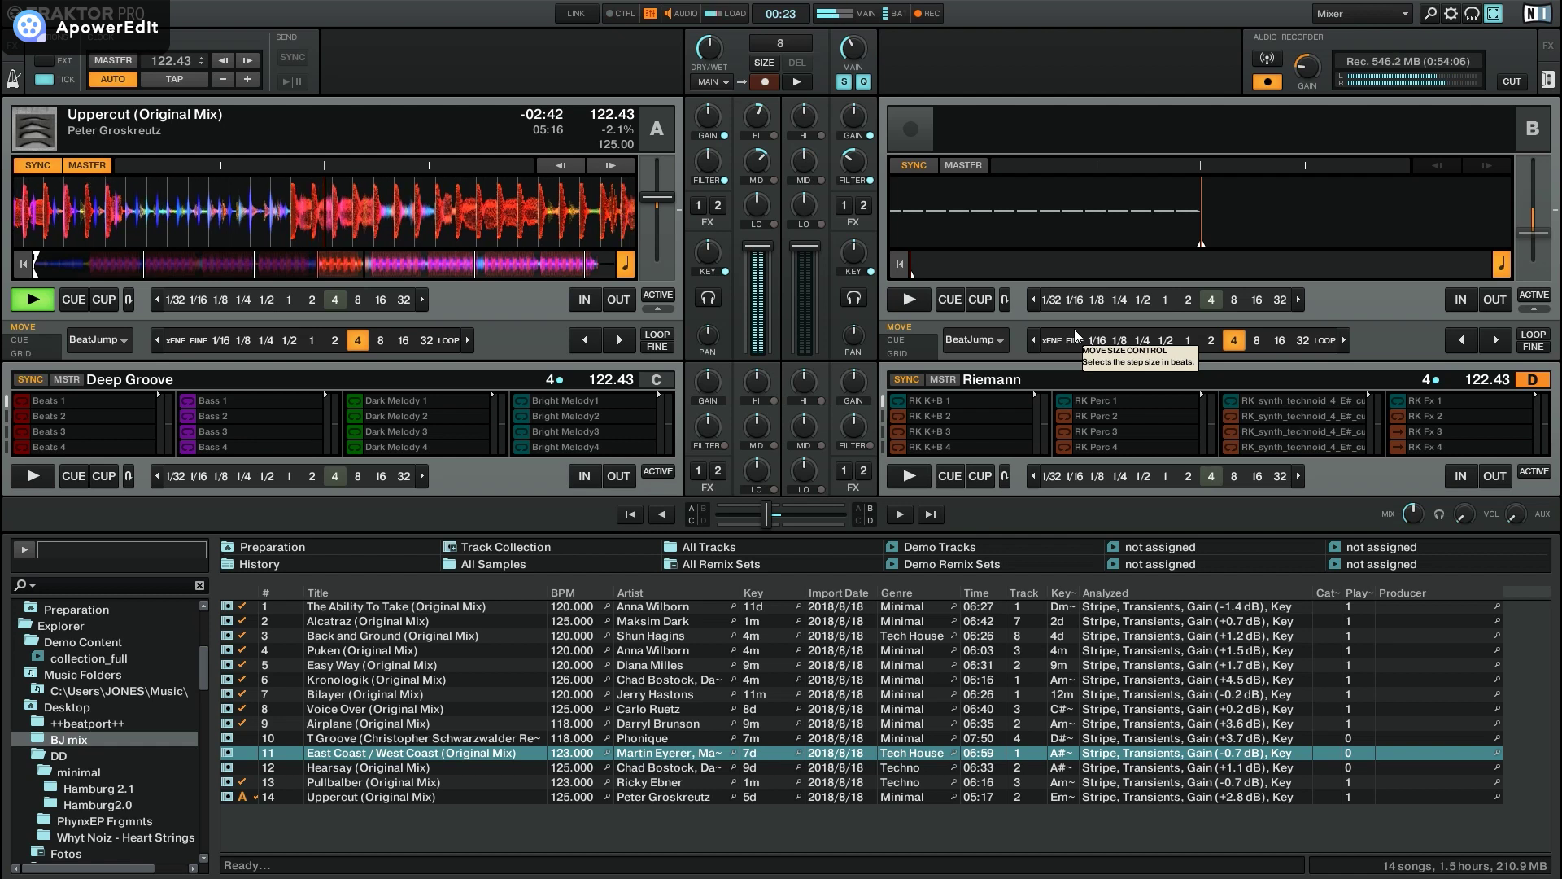
pyautogui.hotkey('ctrl', 'Right')
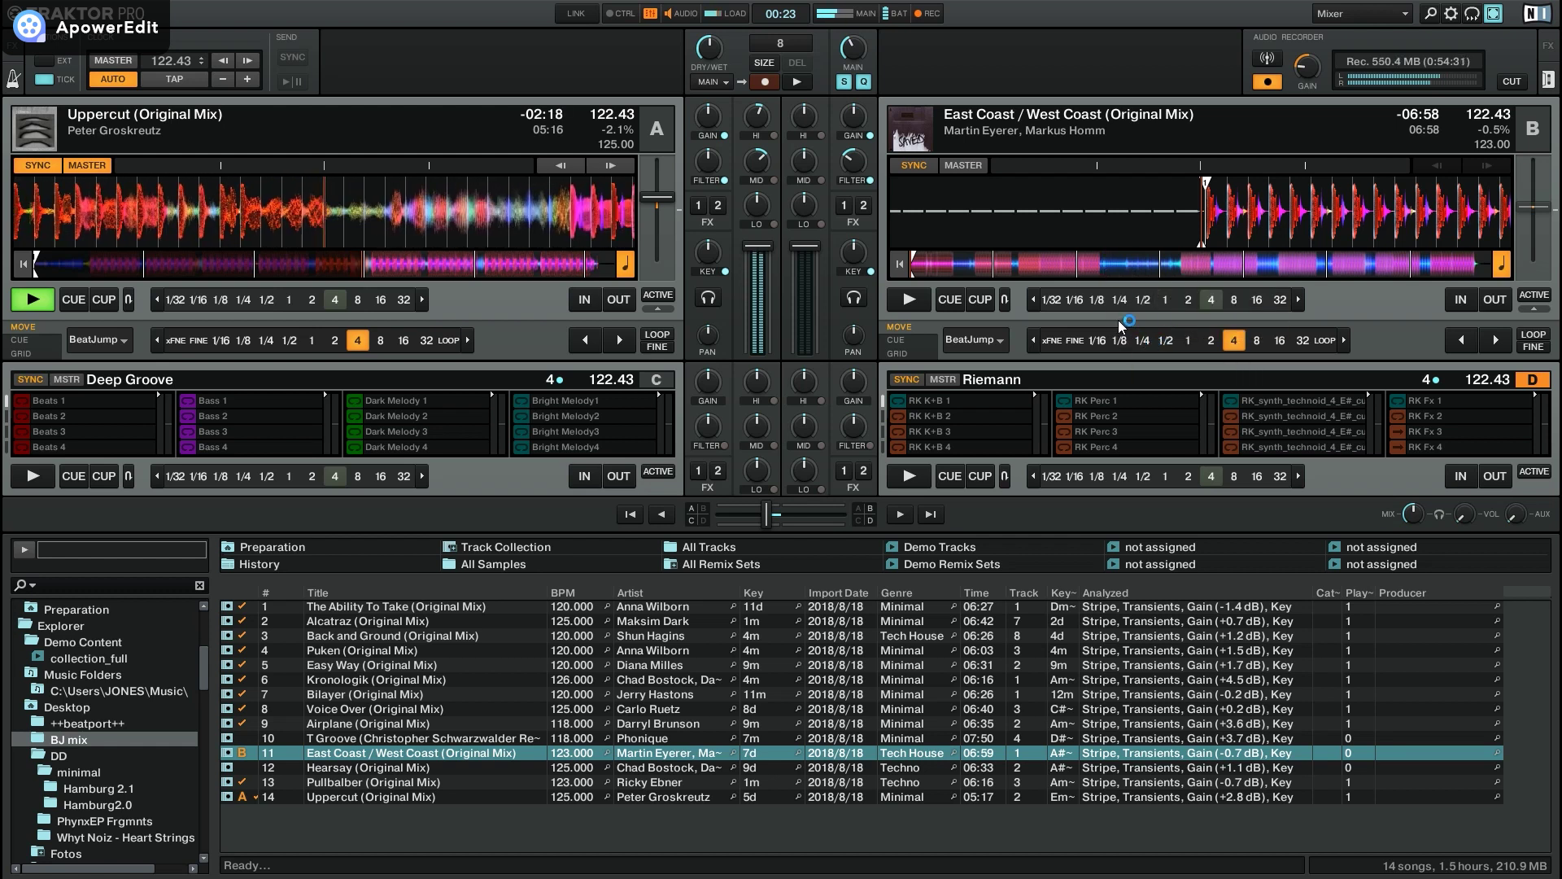
pyautogui.click(1104, 274)
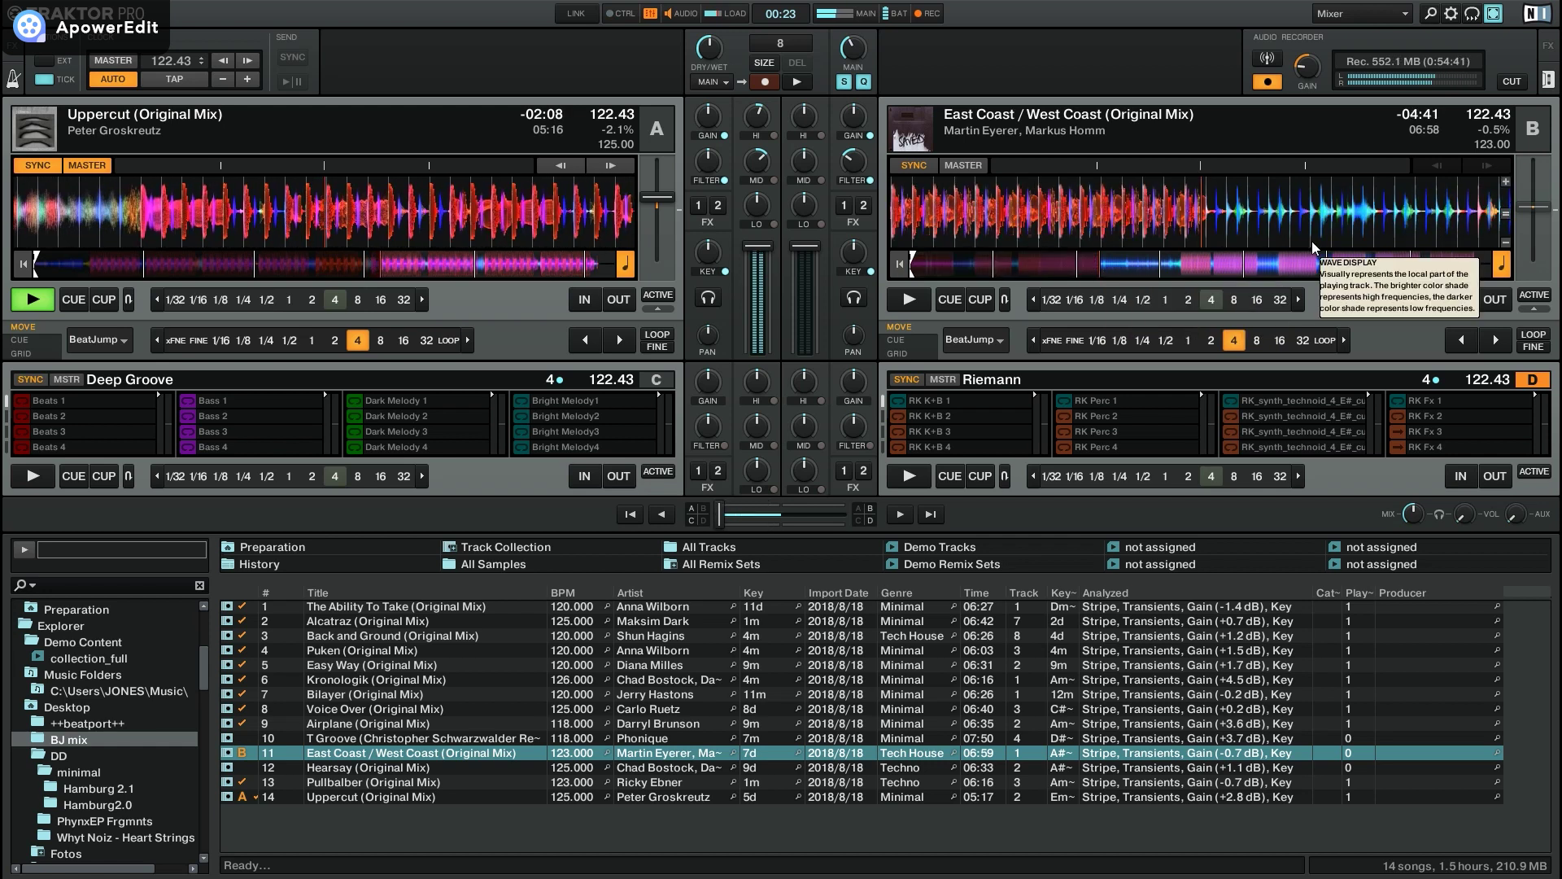
# Step: Align deck B's playhead with the first beat of East Coast / West Coast's break and start playing the track
pyautogui.click(1507, 181)
pyautogui.click(1507, 182)
pyautogui.click(1507, 181)
pyautogui.moveTo(1445, 214); pyautogui.dragTo(1395, 226)
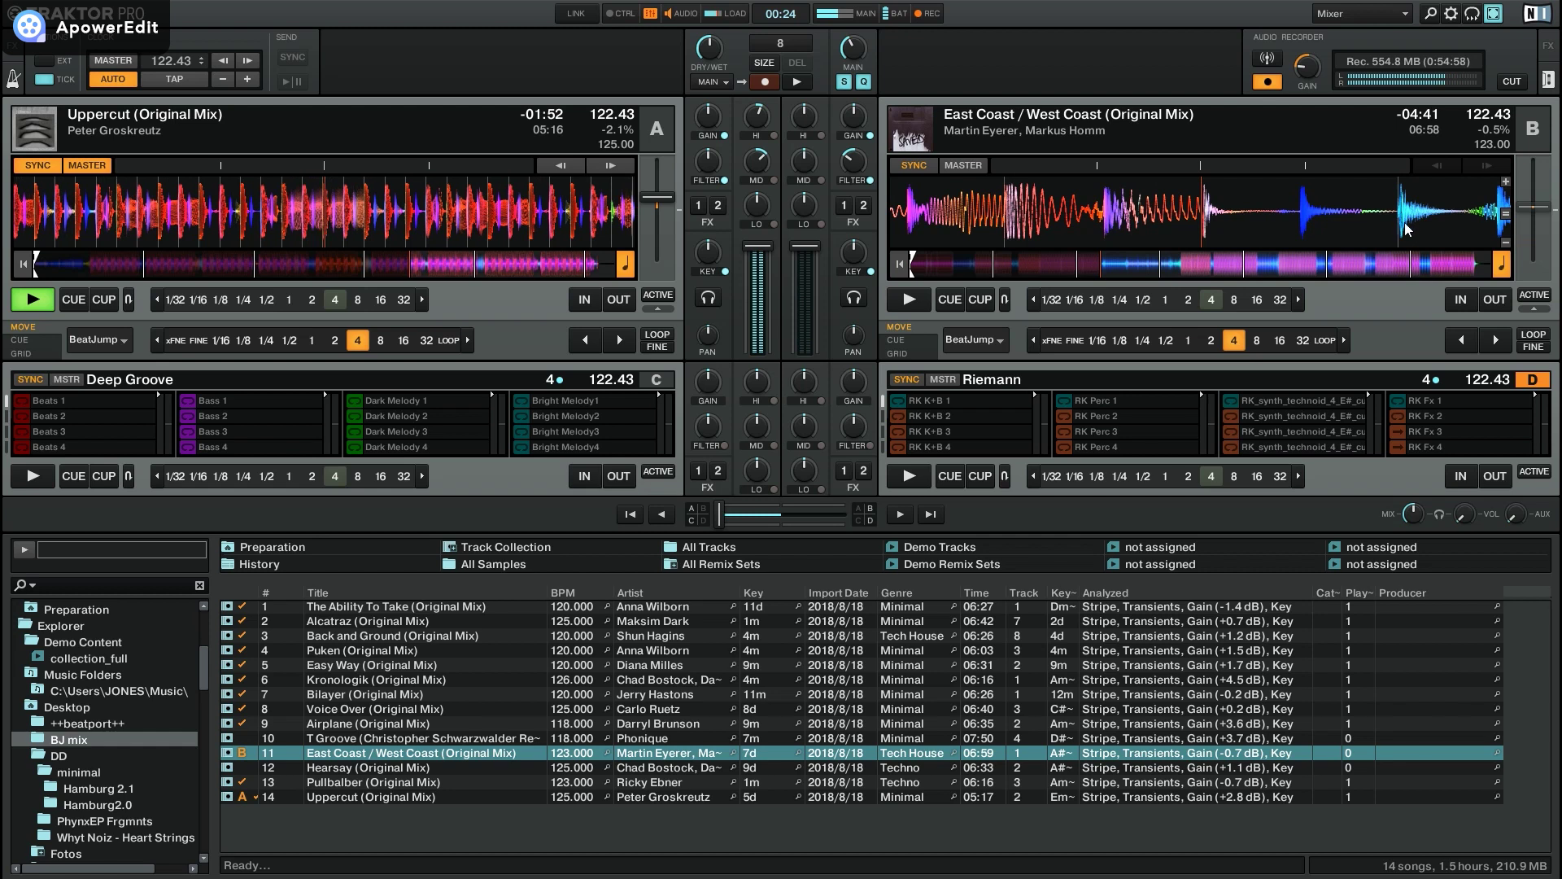
pyautogui.click(1507, 242)
pyautogui.click(1507, 243)
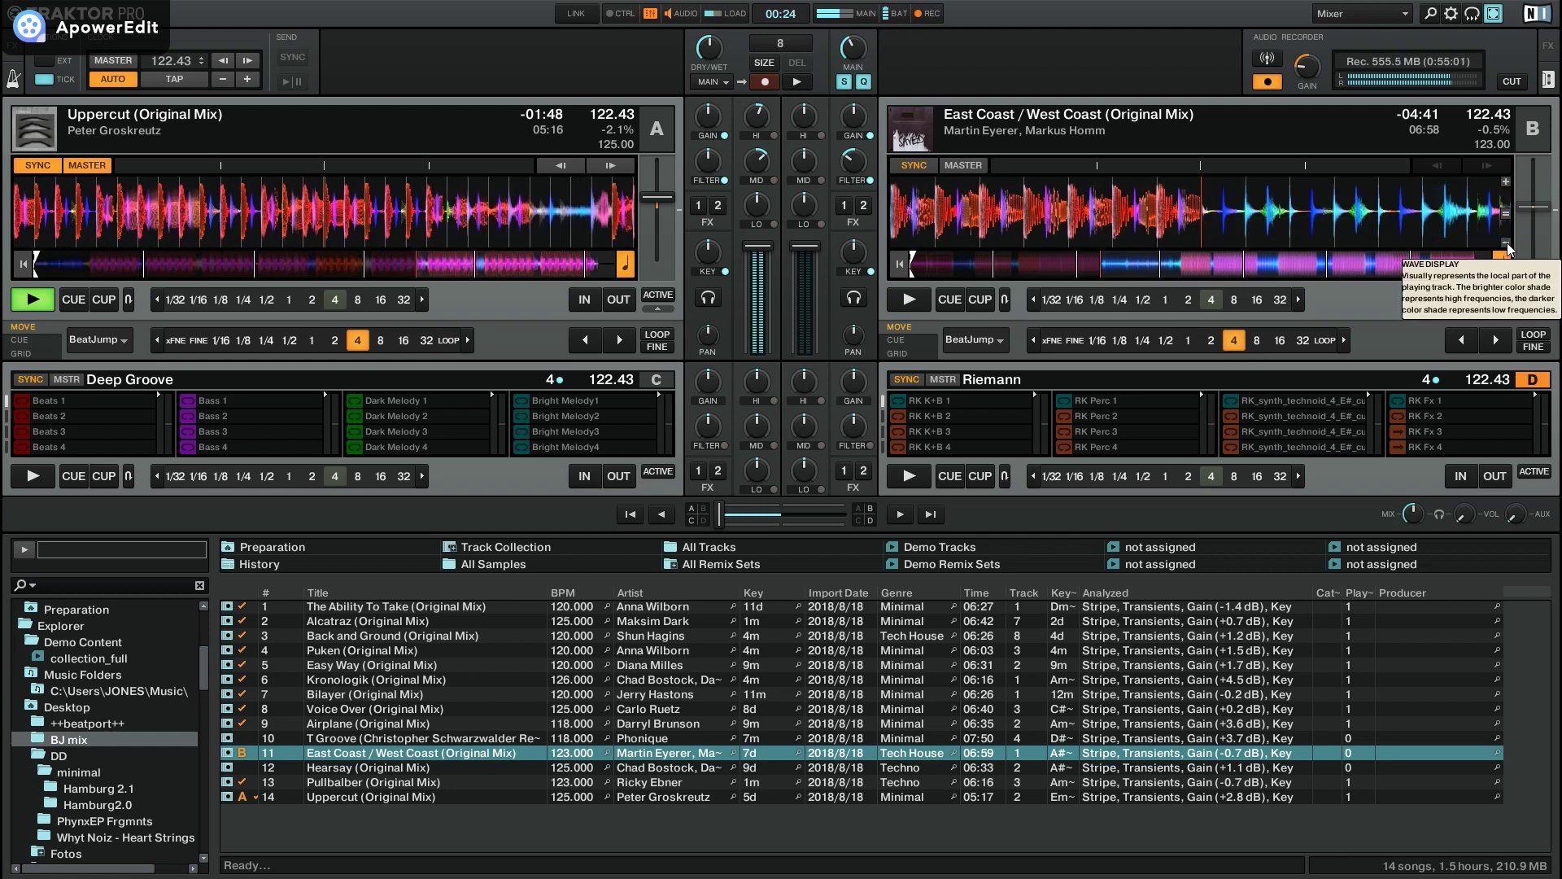
pyautogui.click(1507, 243)
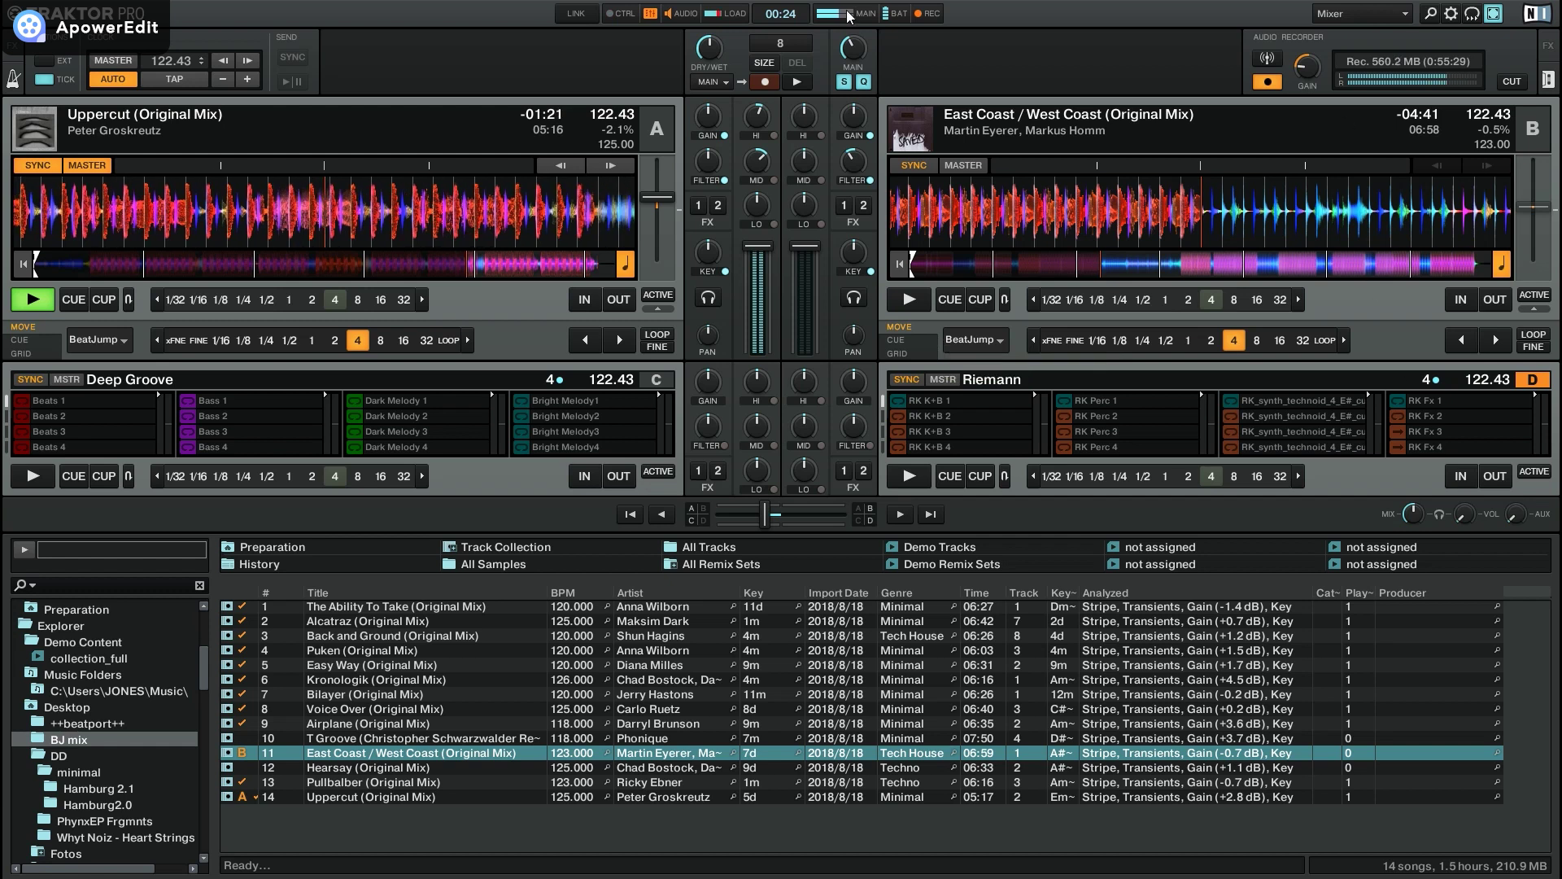
pyautogui.click(902, 305)
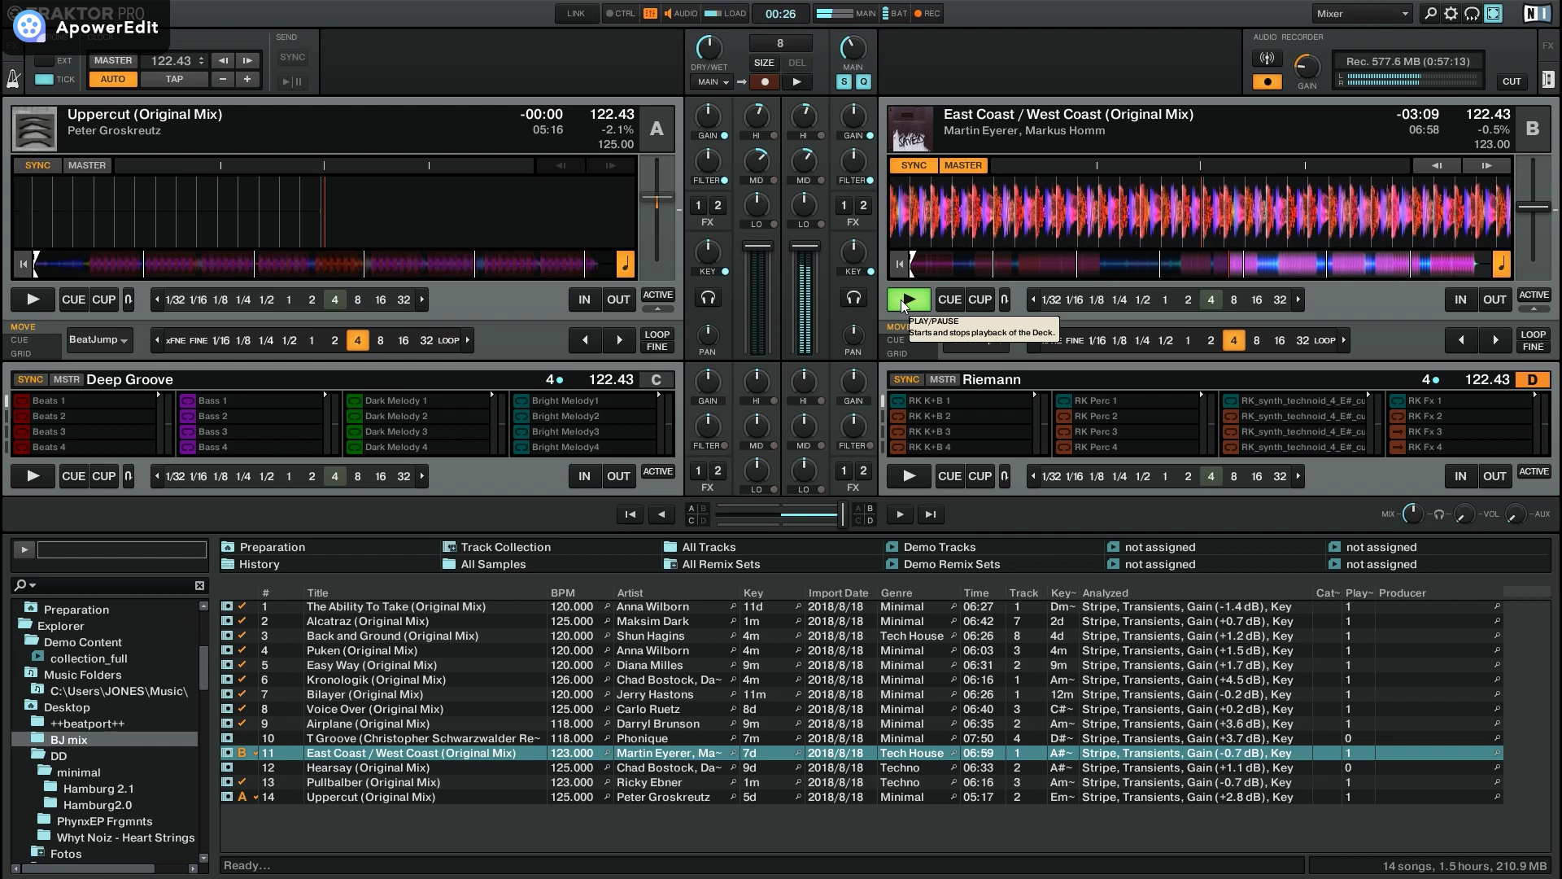
# Step: Load T Groove (Christopher Schwarzwalder Remix) into deck A and place the playhead at its first beat in the magnified waveform
pyautogui.moveTo(399, 741); pyautogui.dragTo(213, 241)
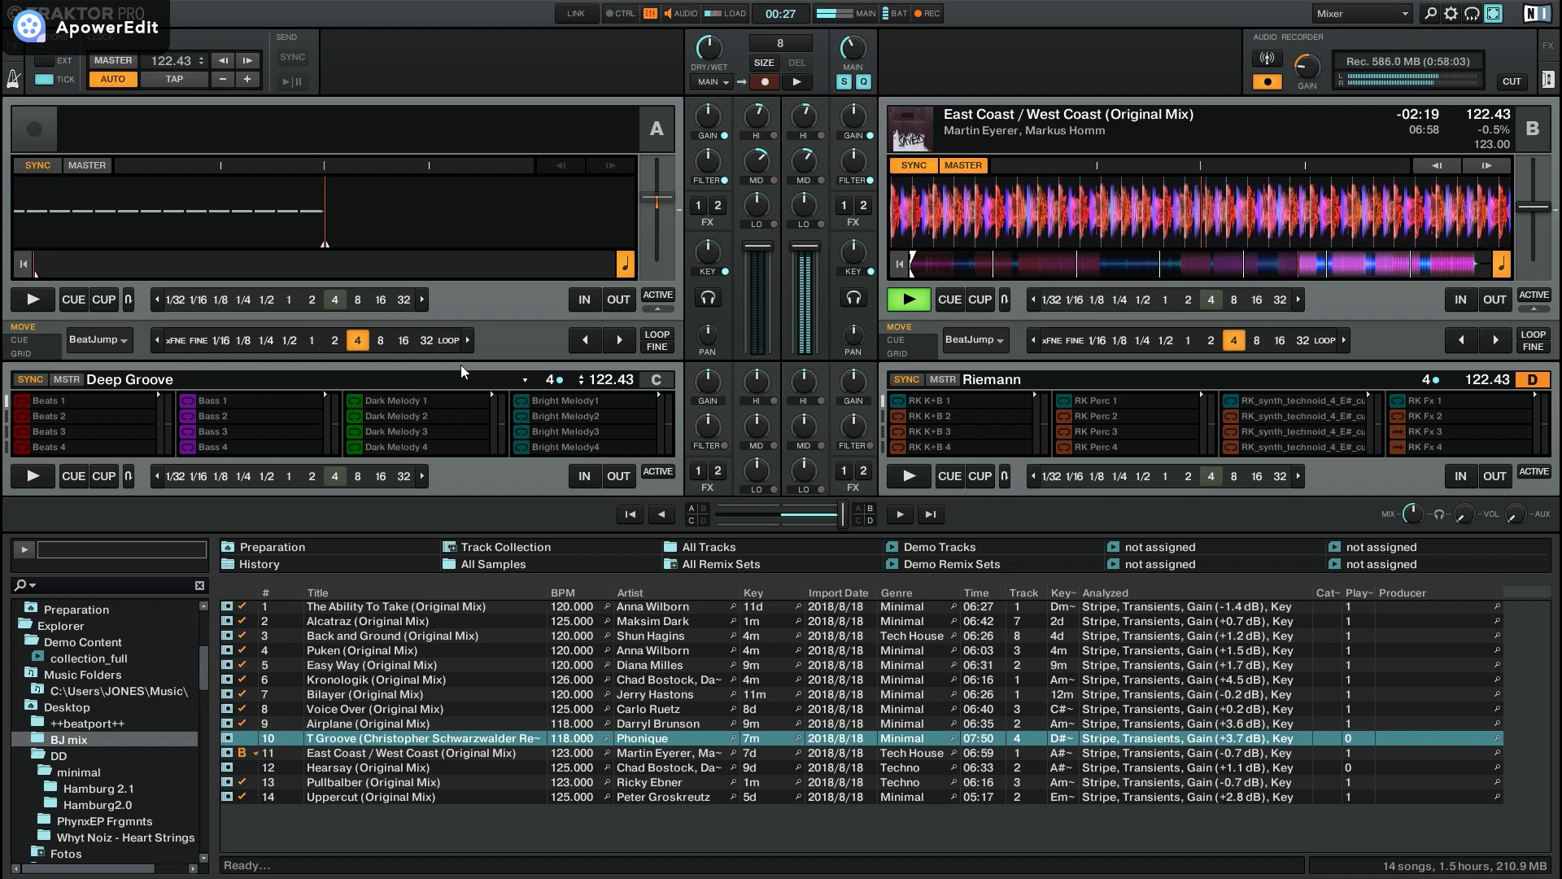
pyautogui.hotkey('ctrl', 'Left')
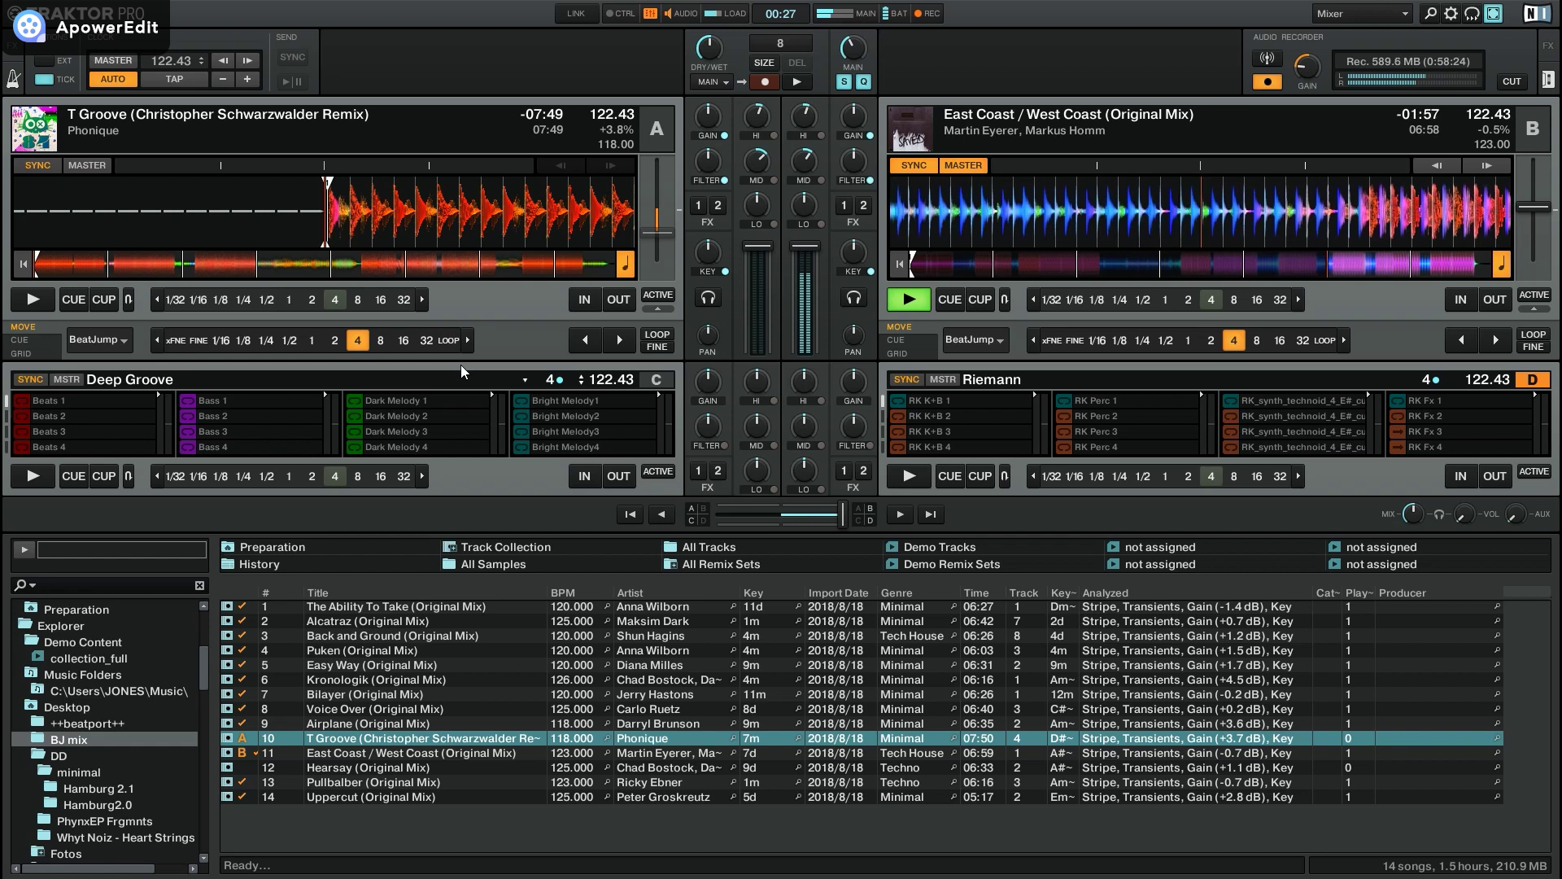
pyautogui.click(630, 183)
pyautogui.click(630, 183)
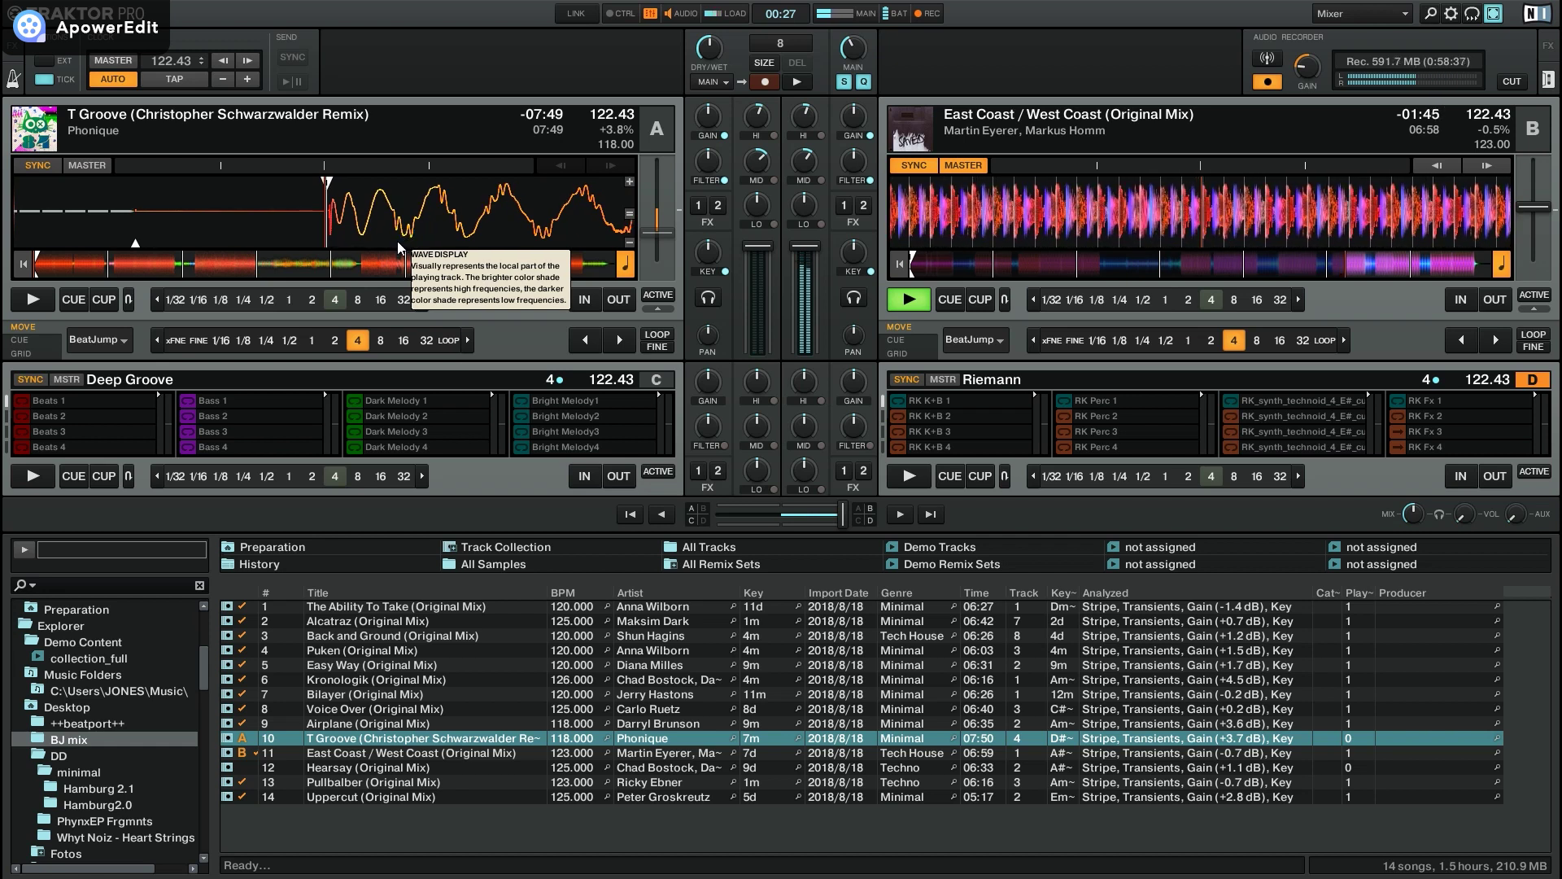
# Step: Check T Groove's opening beats in a wider waveform view and start playing the track on deck A
pyautogui.moveTo(705, 272)
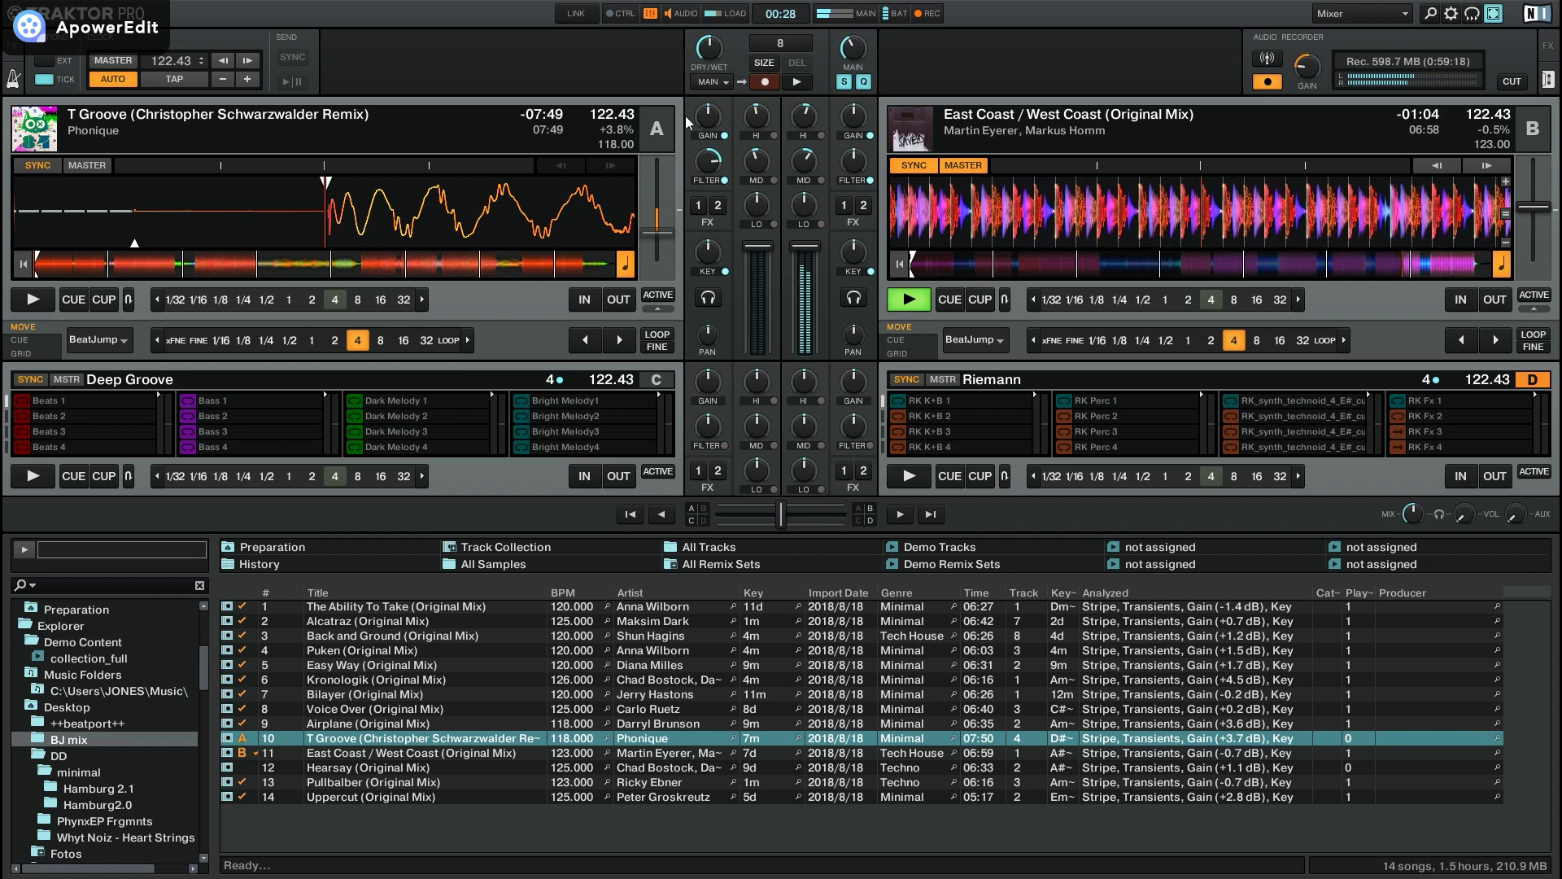
pyautogui.click(632, 243)
pyautogui.click(631, 243)
pyautogui.click(632, 242)
pyautogui.click(632, 242)
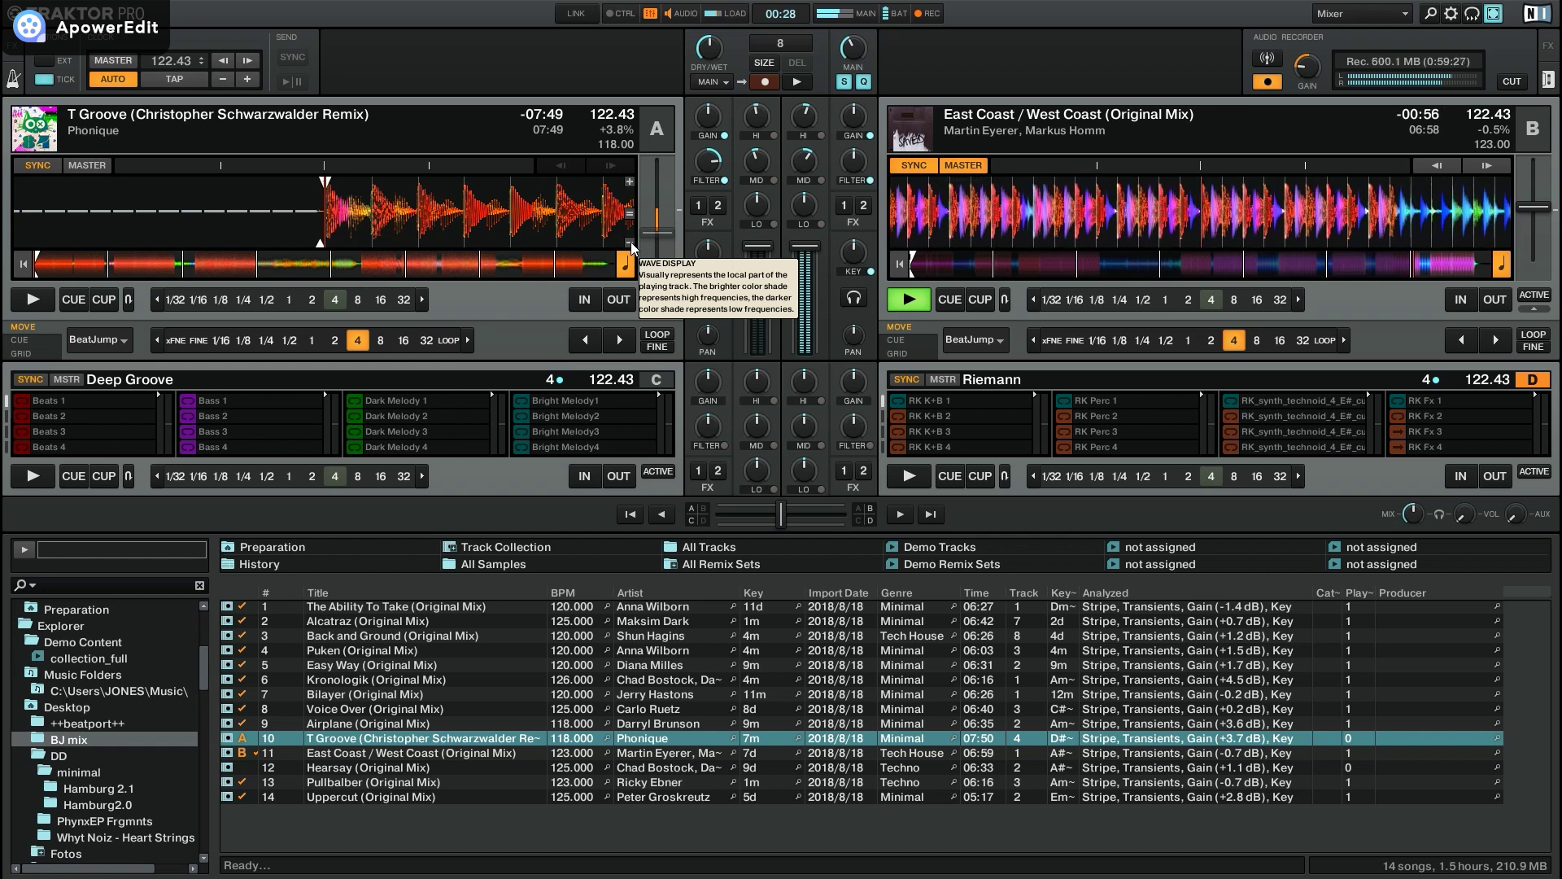
pyautogui.click(44, 301)
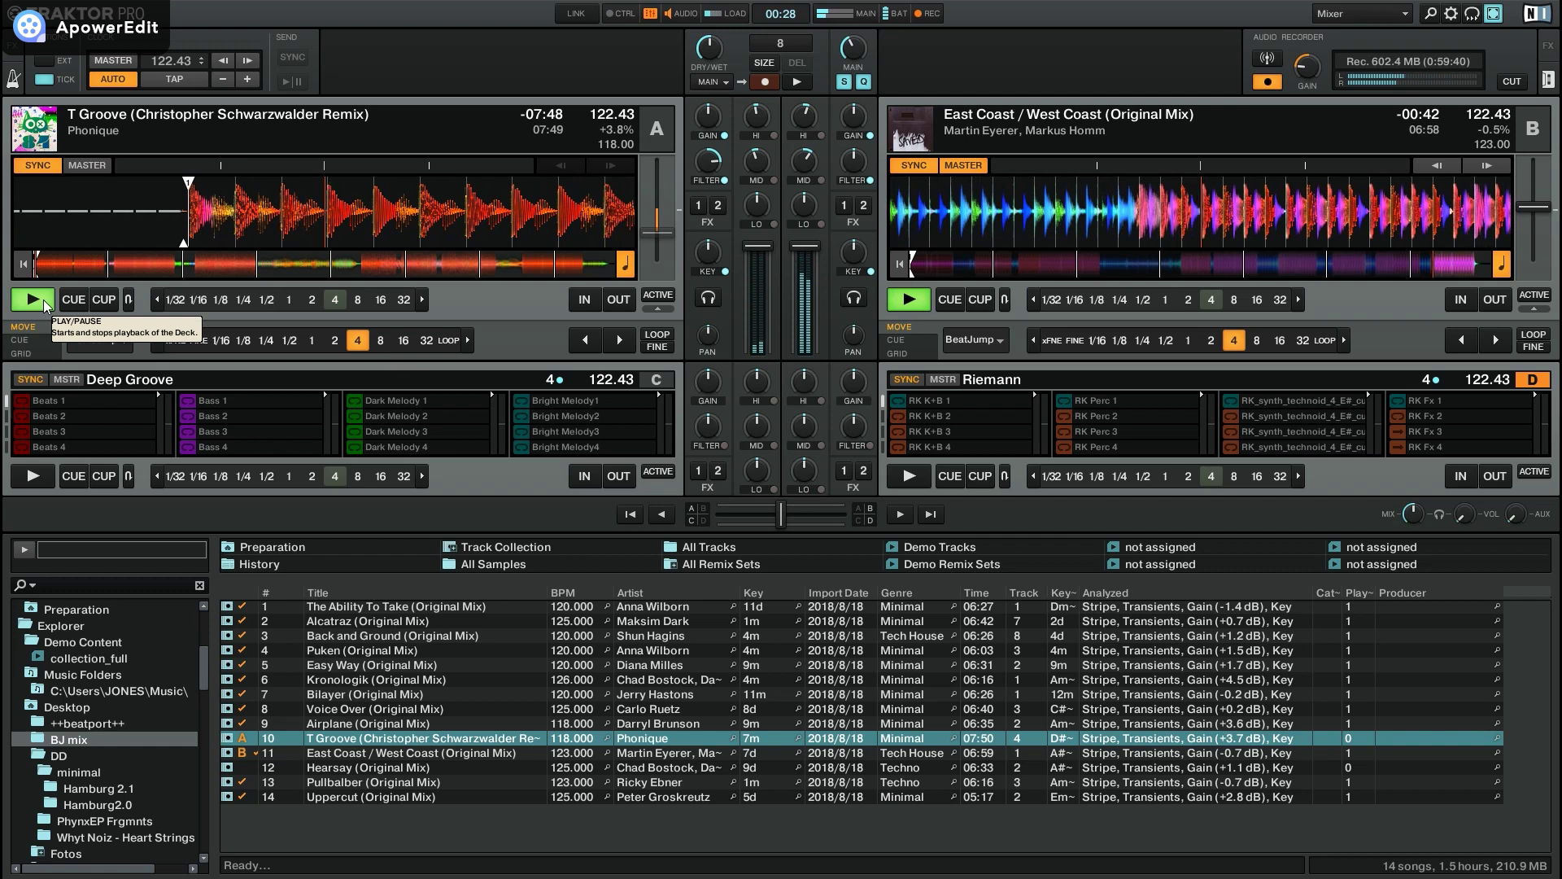
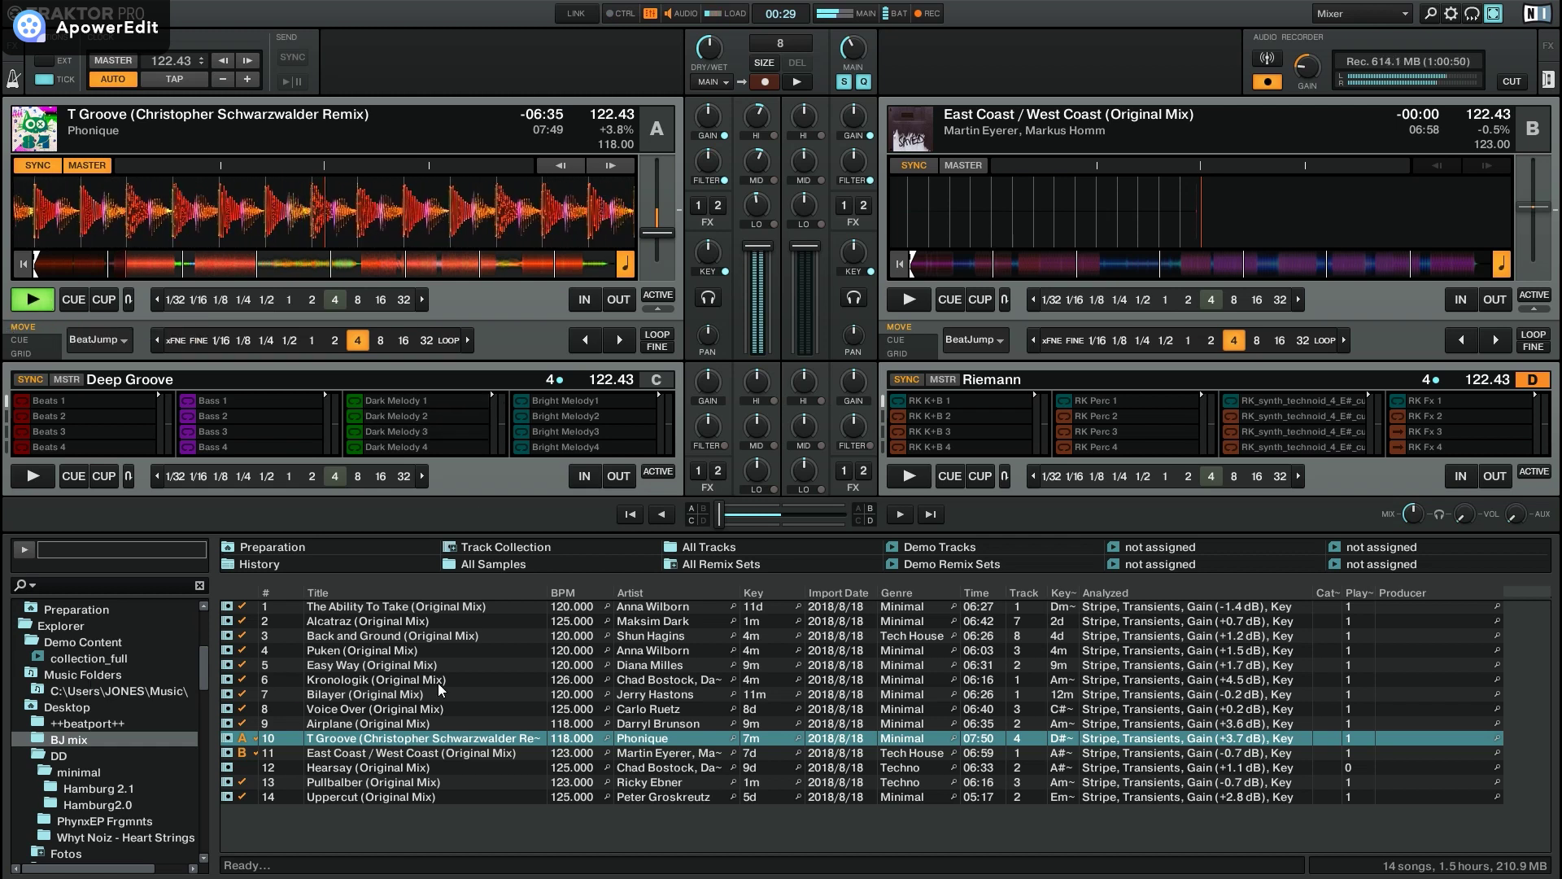
# Step: Load Hearsay (Original Mix) into deck B and bring its first beat to the playhead in the magnified waveform
pyautogui.moveTo(395, 771); pyautogui.dragTo(1122, 218)
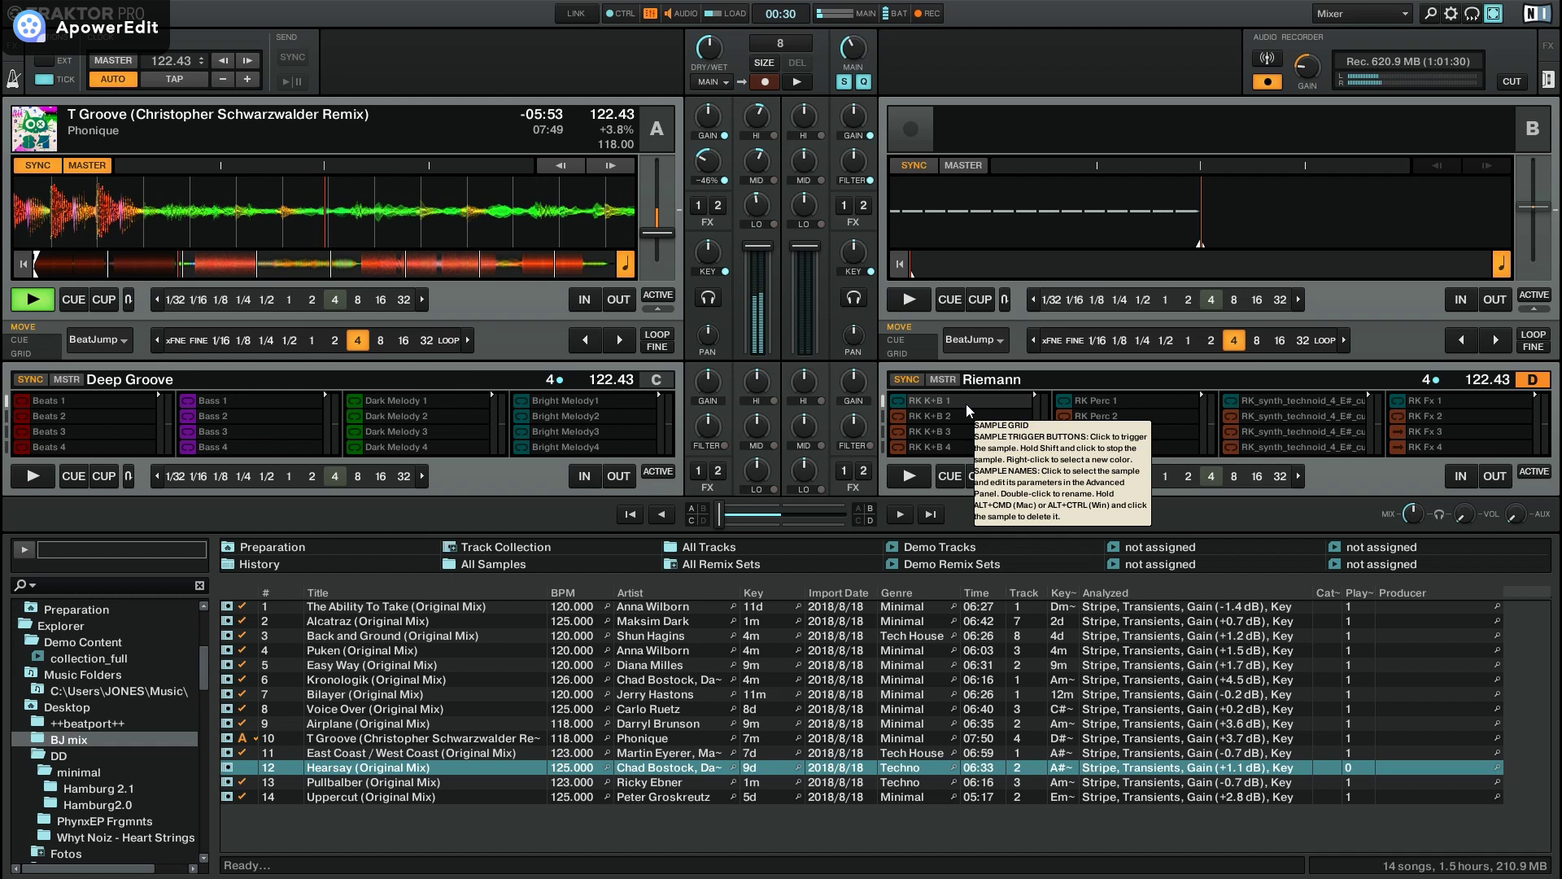
pyautogui.hotkey('ctrl', 'Right')
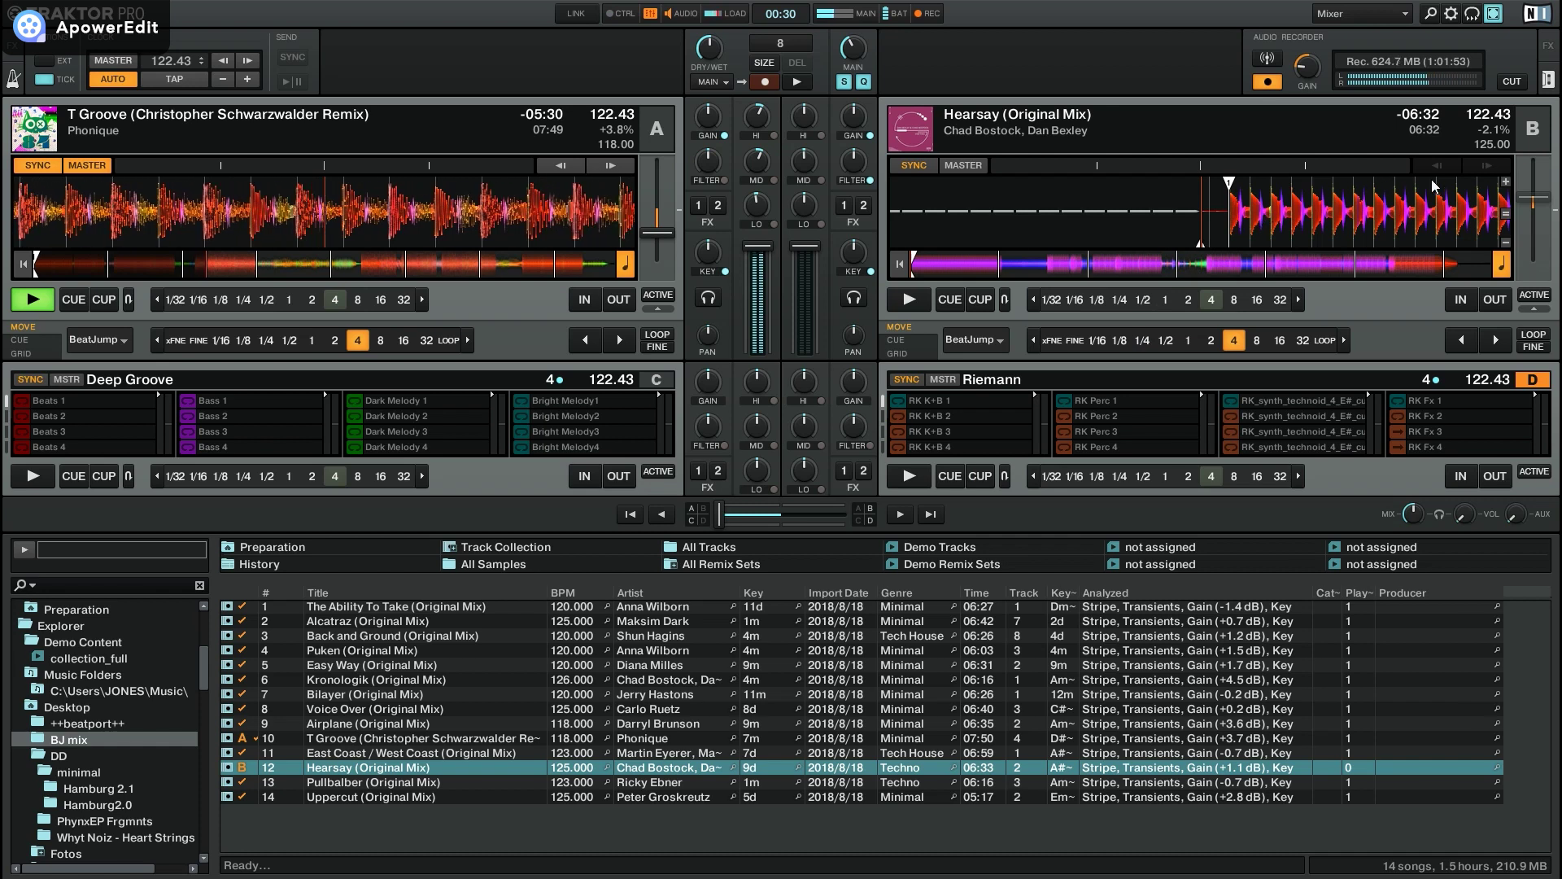
pyautogui.click(1506, 183)
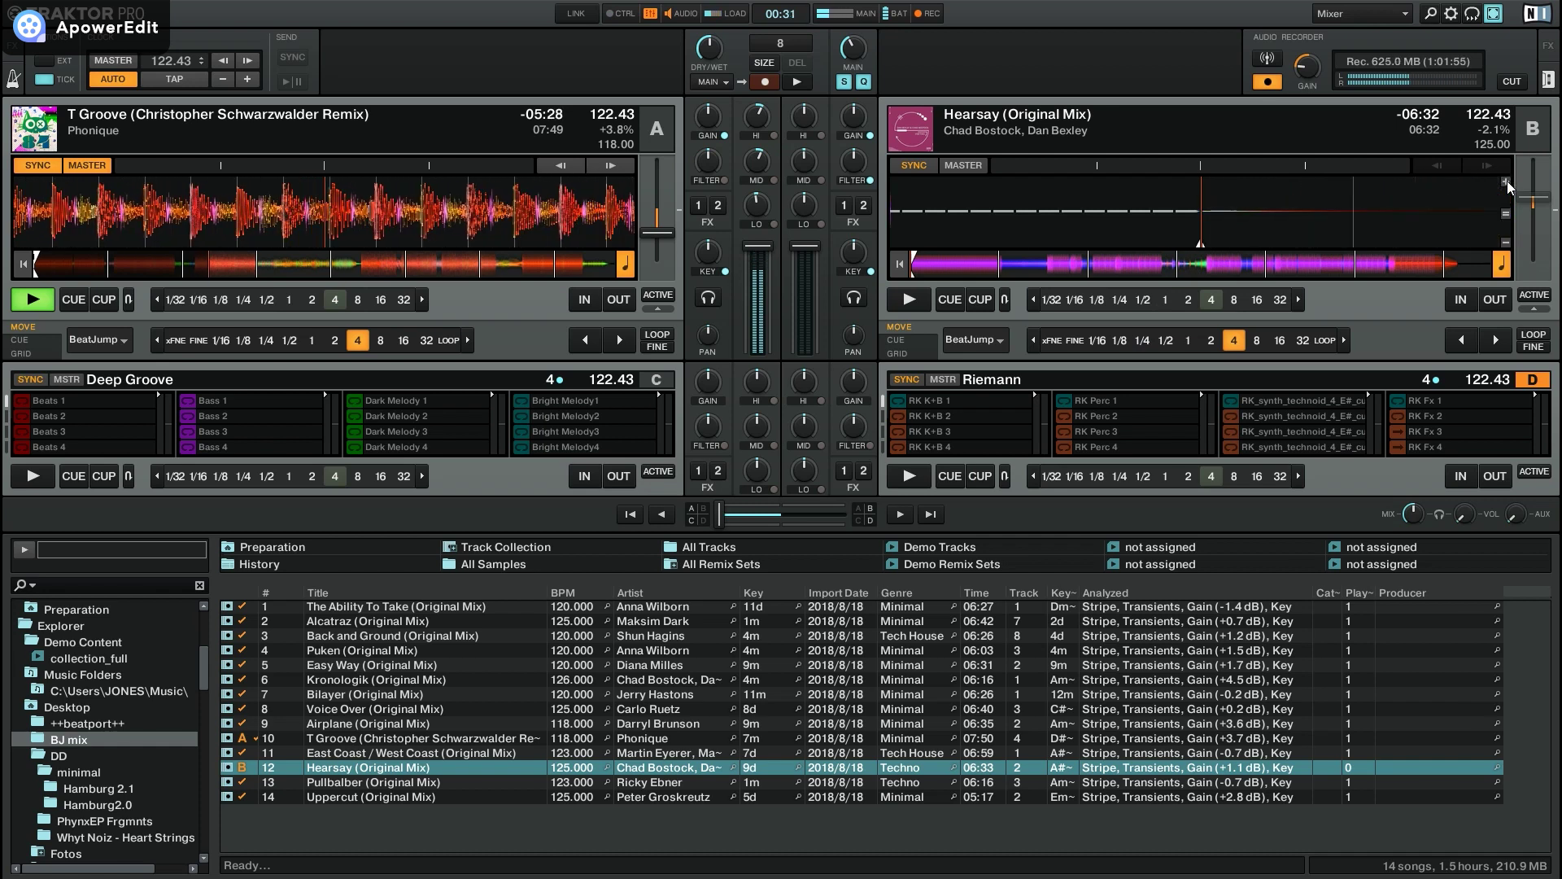
pyautogui.moveTo(1458, 207); pyautogui.dragTo(1290, 217)
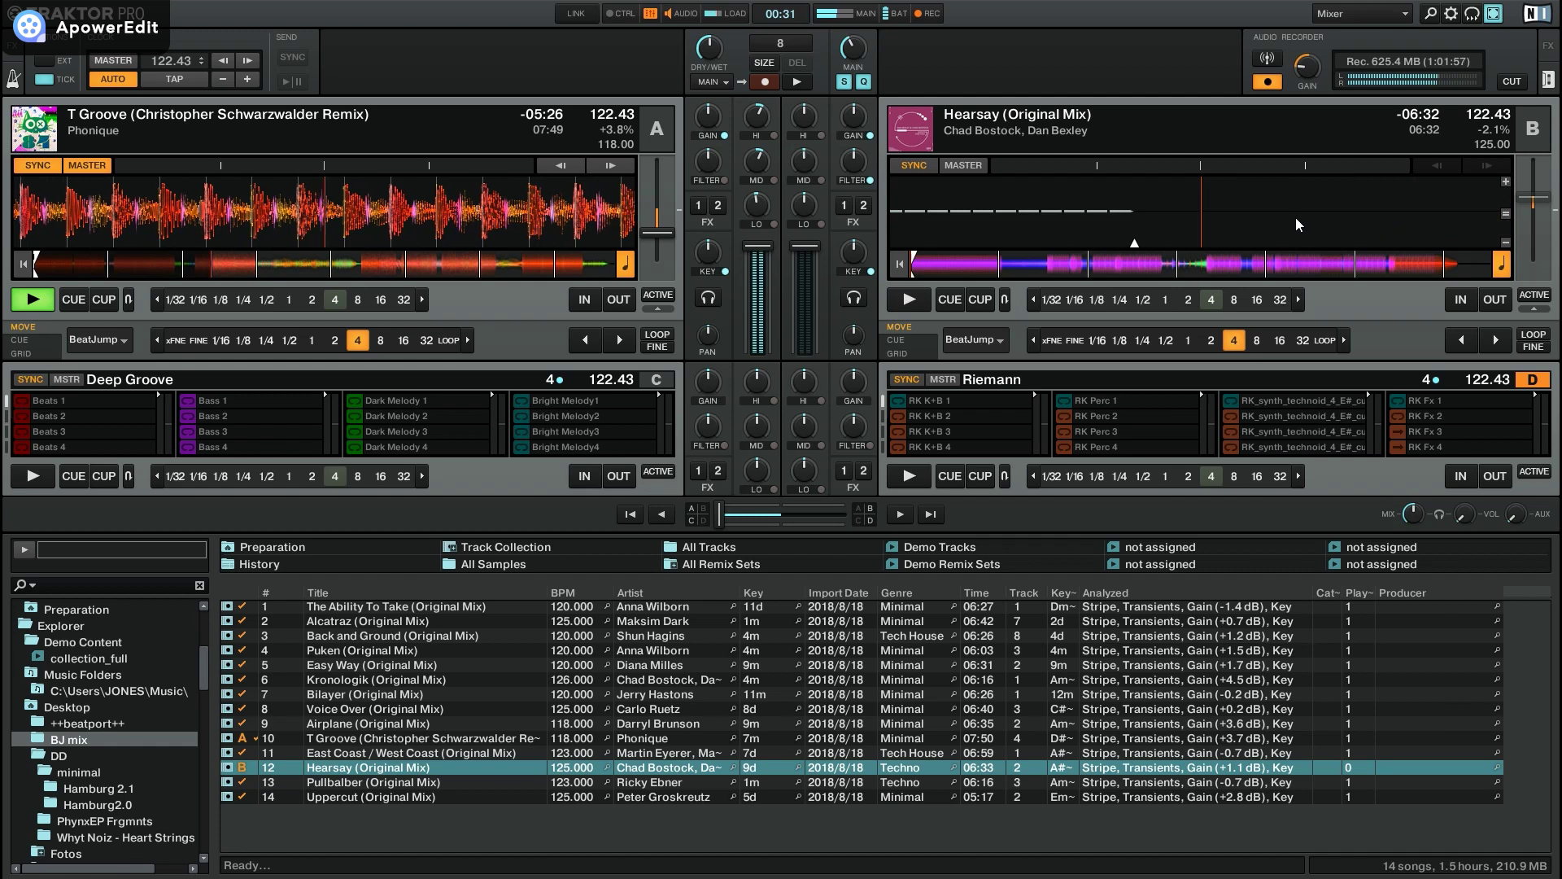
pyautogui.moveTo(1125, 210); pyautogui.dragTo(1155, 211)
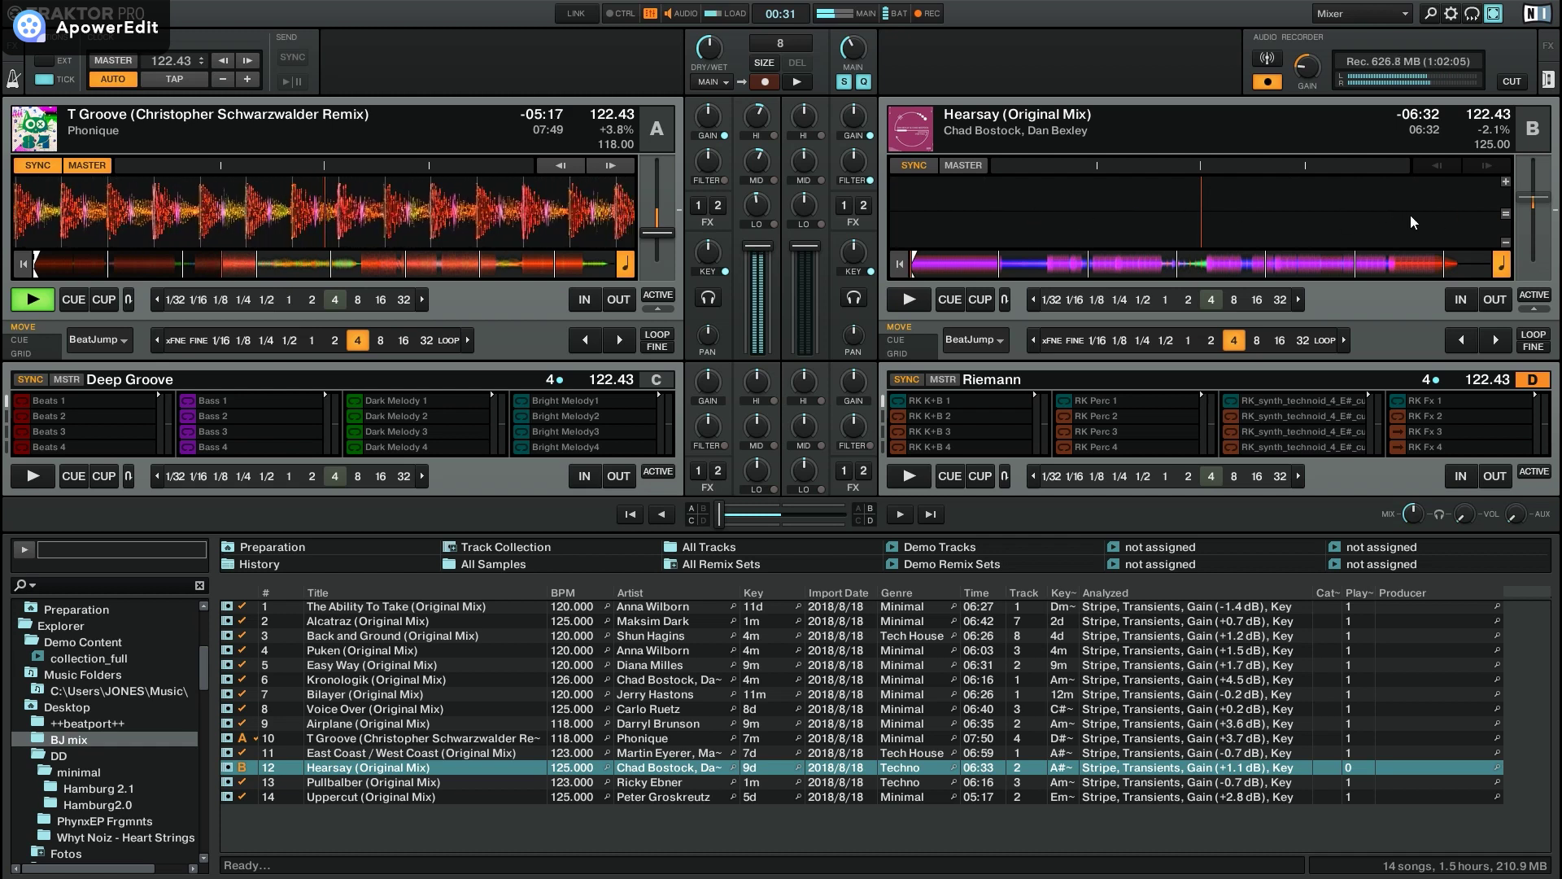
pyautogui.moveTo(1322, 206)
pyautogui.mouseDown()
pyautogui.moveTo(1112, 205)
pyautogui.moveTo(1252, 218)
pyautogui.moveTo(1170, 222)
pyautogui.moveTo(1413, 213)
pyautogui.moveTo(1043, 218)
pyautogui.moveTo(1101, 213)
pyautogui.moveTo(1062, 224)
pyautogui.moveTo(1050, 191)
pyautogui.mouseUp()
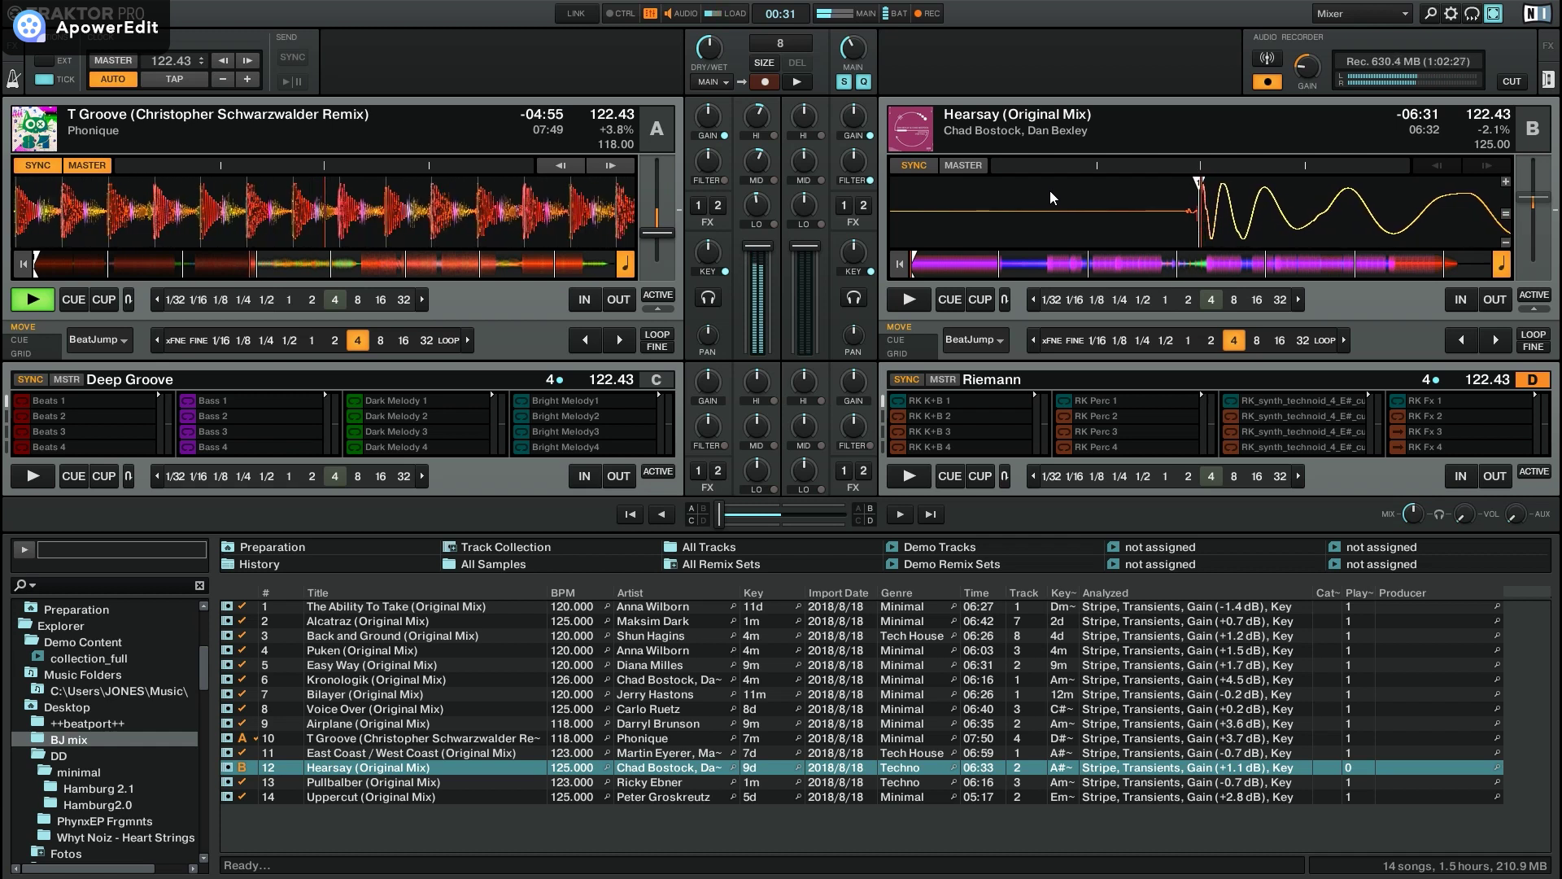
# Step: Fine-tune deck B's playhead to the onset of Hearsay's first beat and return to a wider waveform view
pyautogui.click(1074, 198)
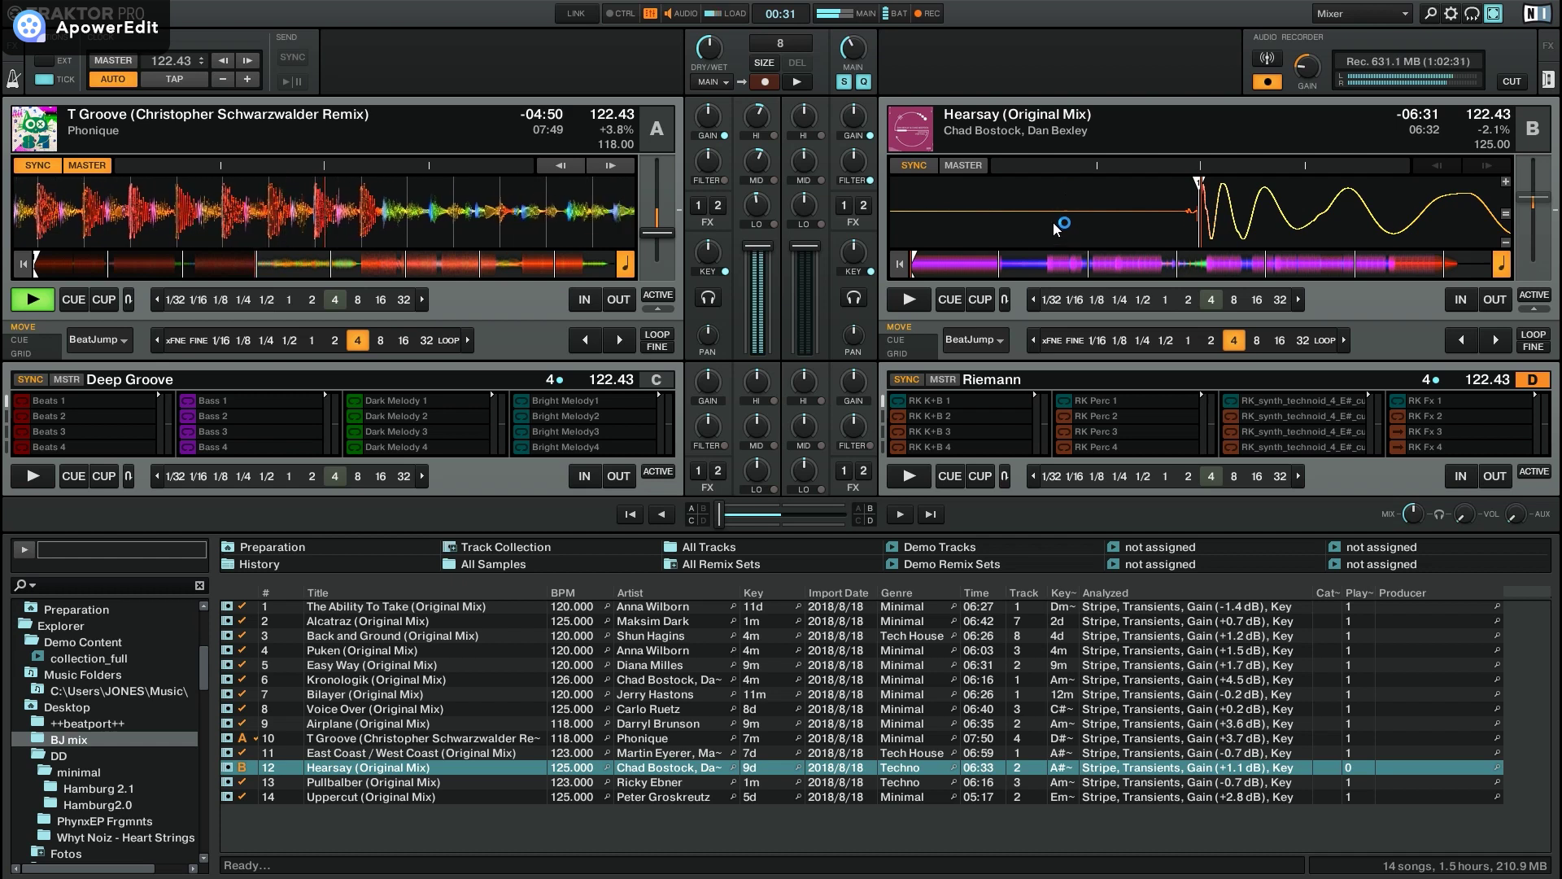
pyautogui.click(1058, 223)
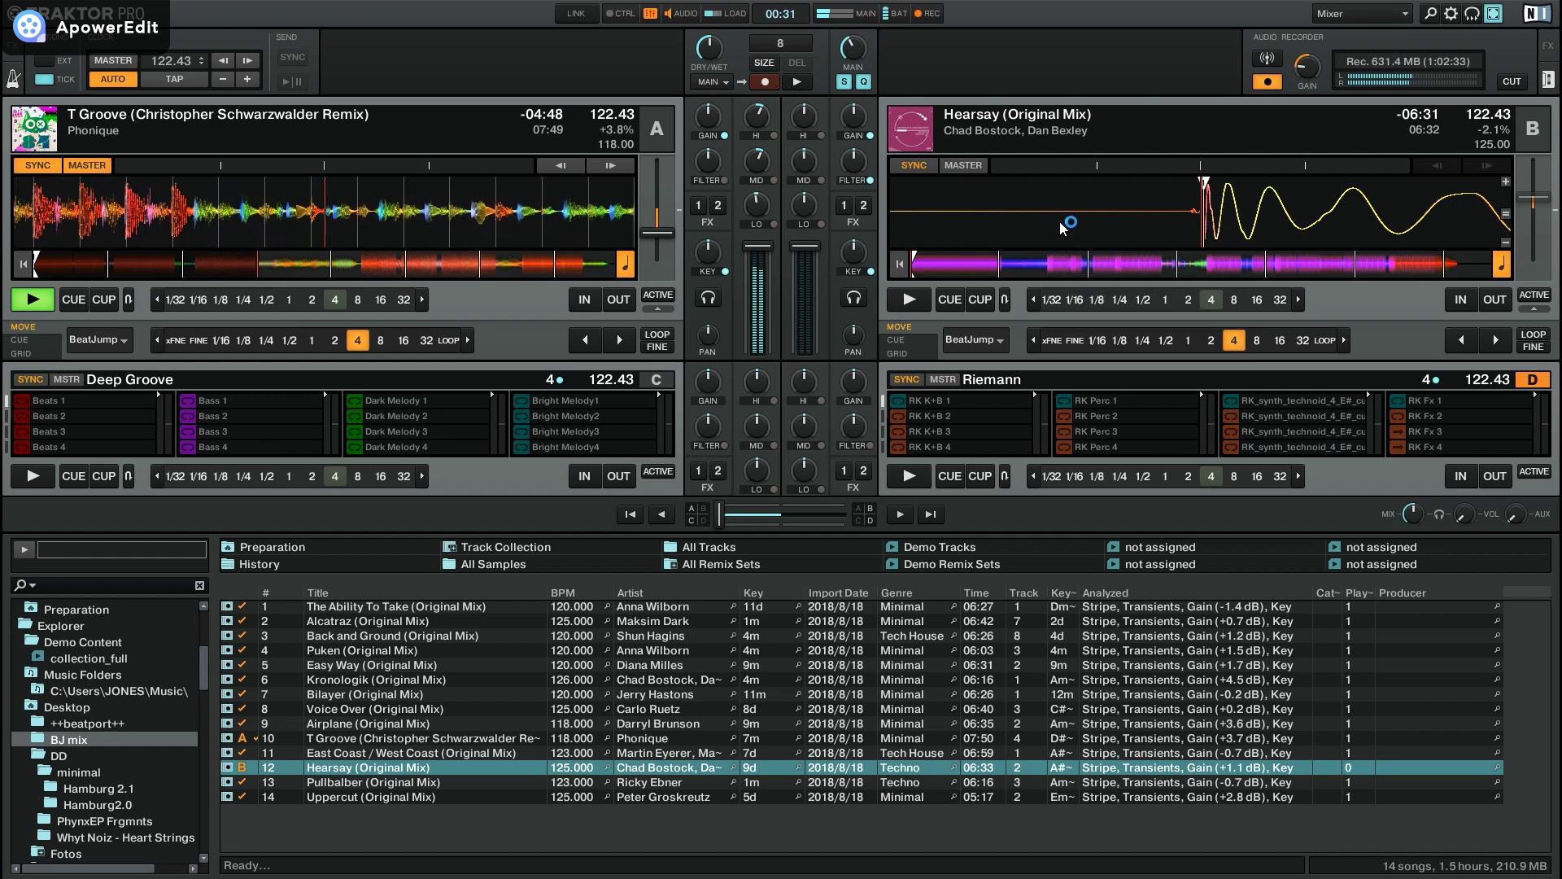
pyautogui.click(1042, 223)
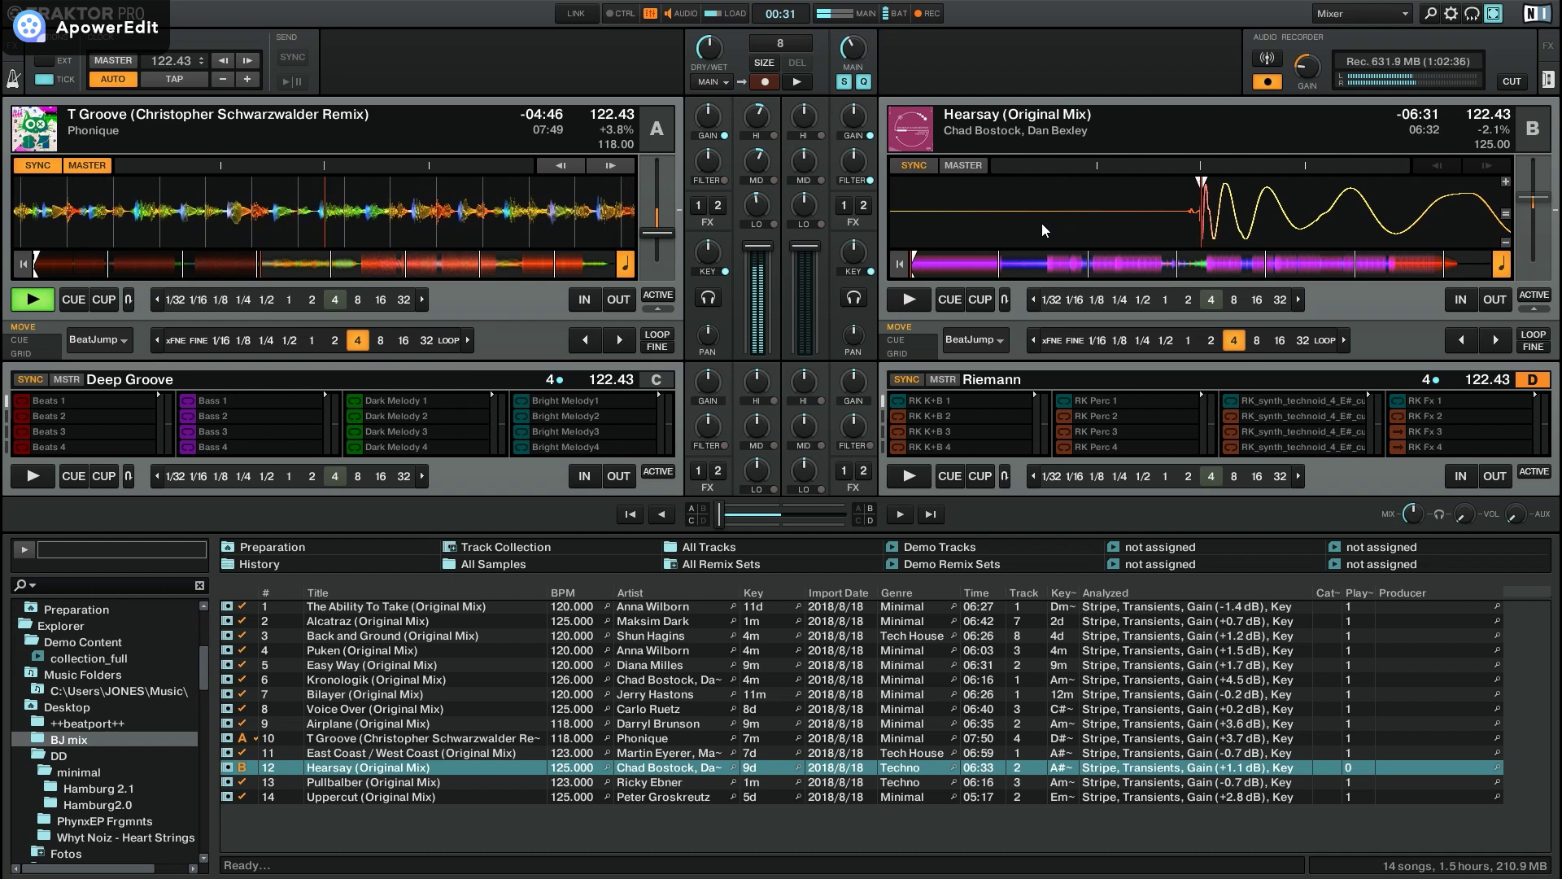
pyautogui.click(1506, 243)
pyautogui.click(1507, 244)
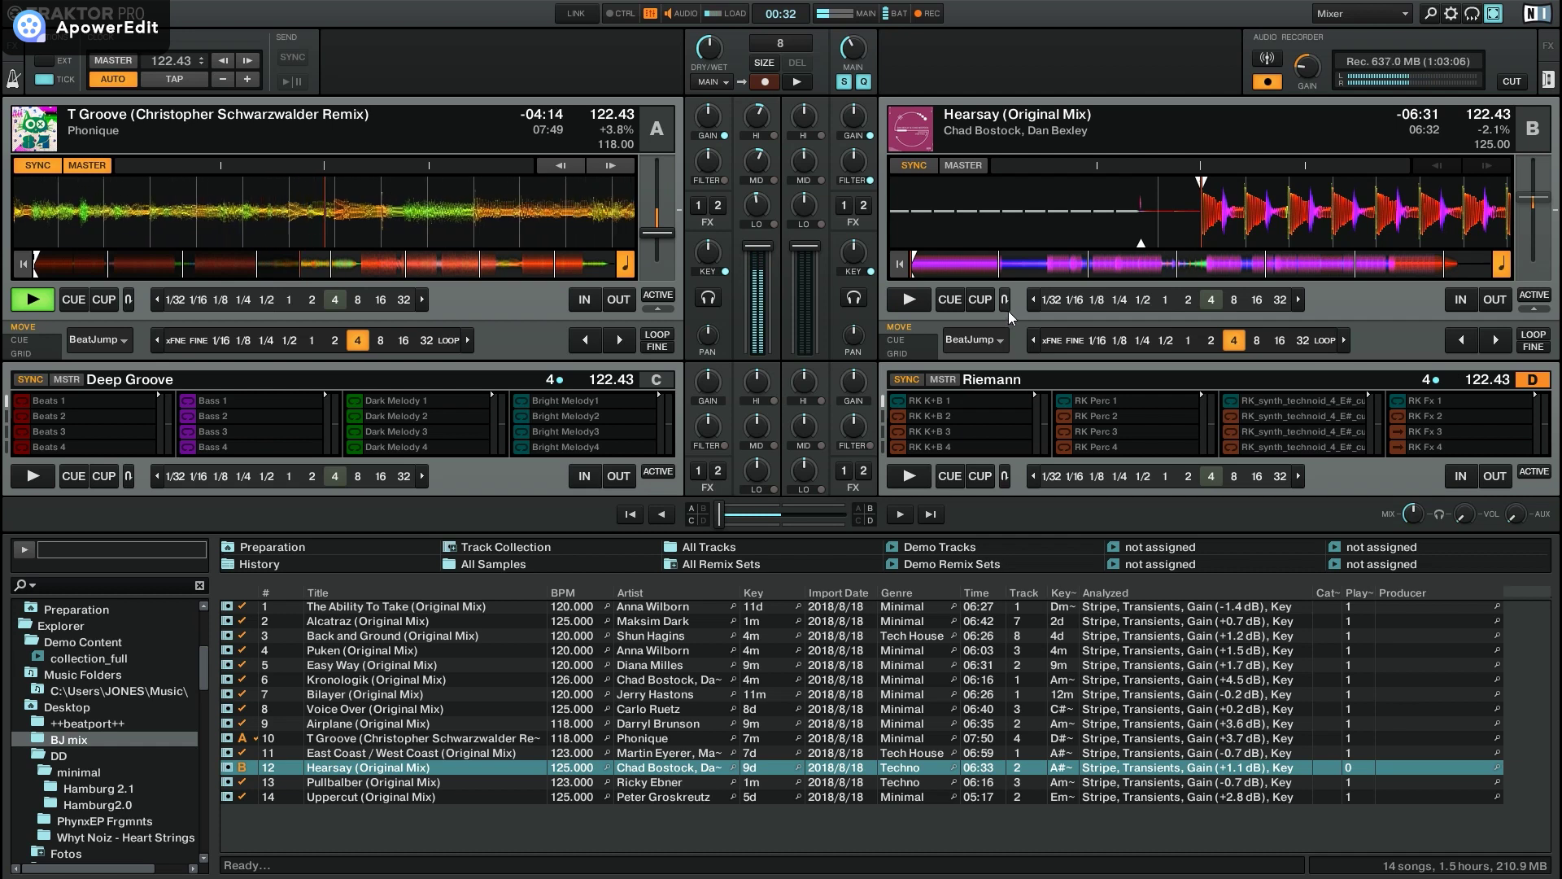
# Step: Set a cue point just after Hearsay's first beat on deck B and test playing and returning to it
pyautogui.click(950, 301)
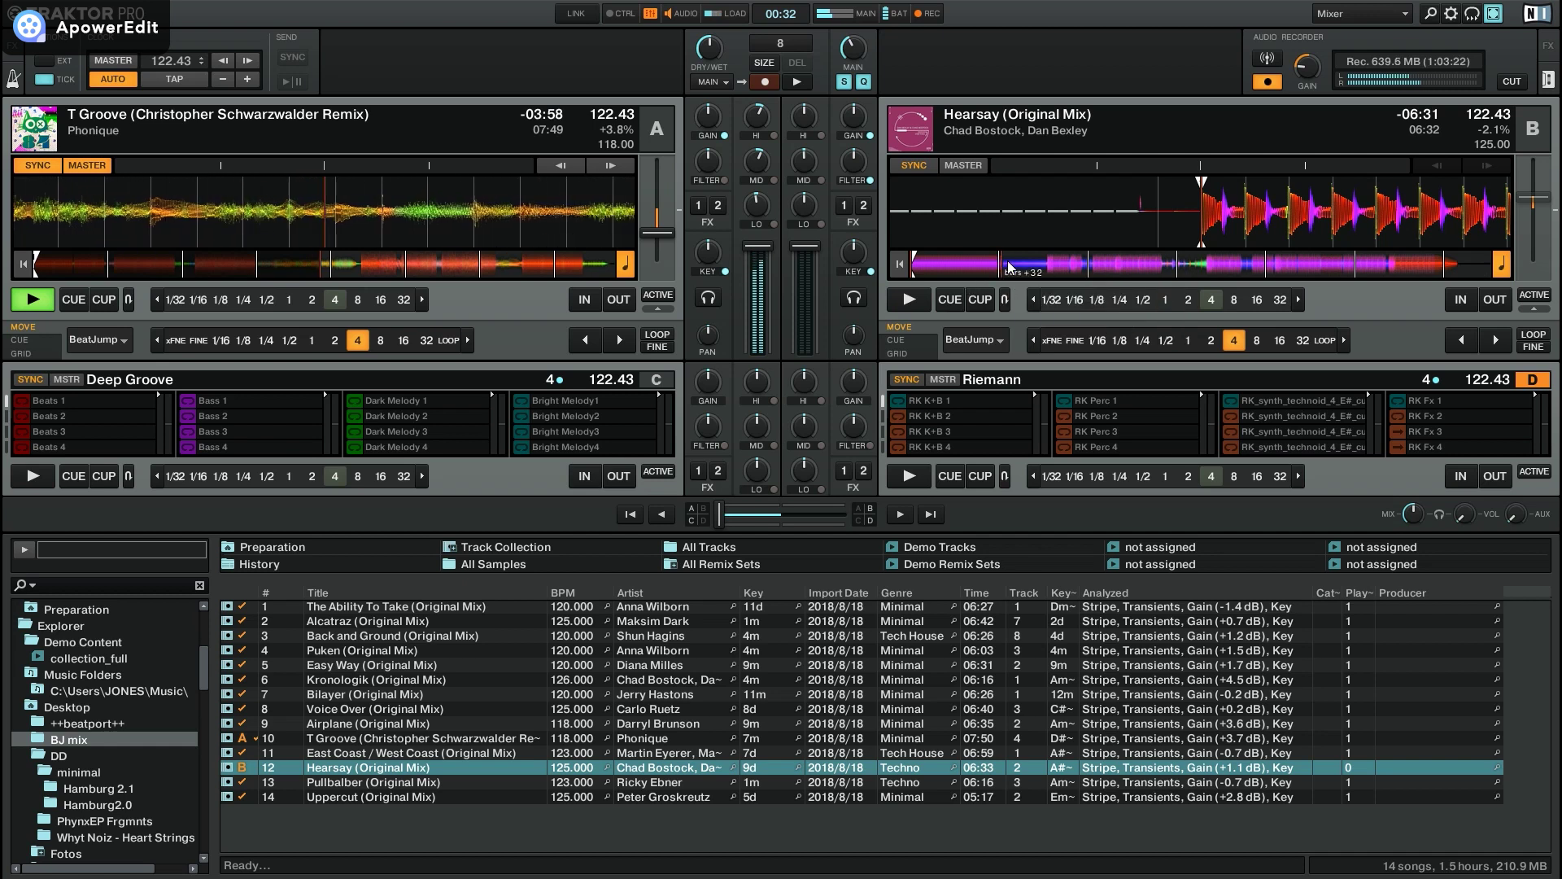
pyautogui.moveTo(1127, 220); pyautogui.dragTo(1014, 228)
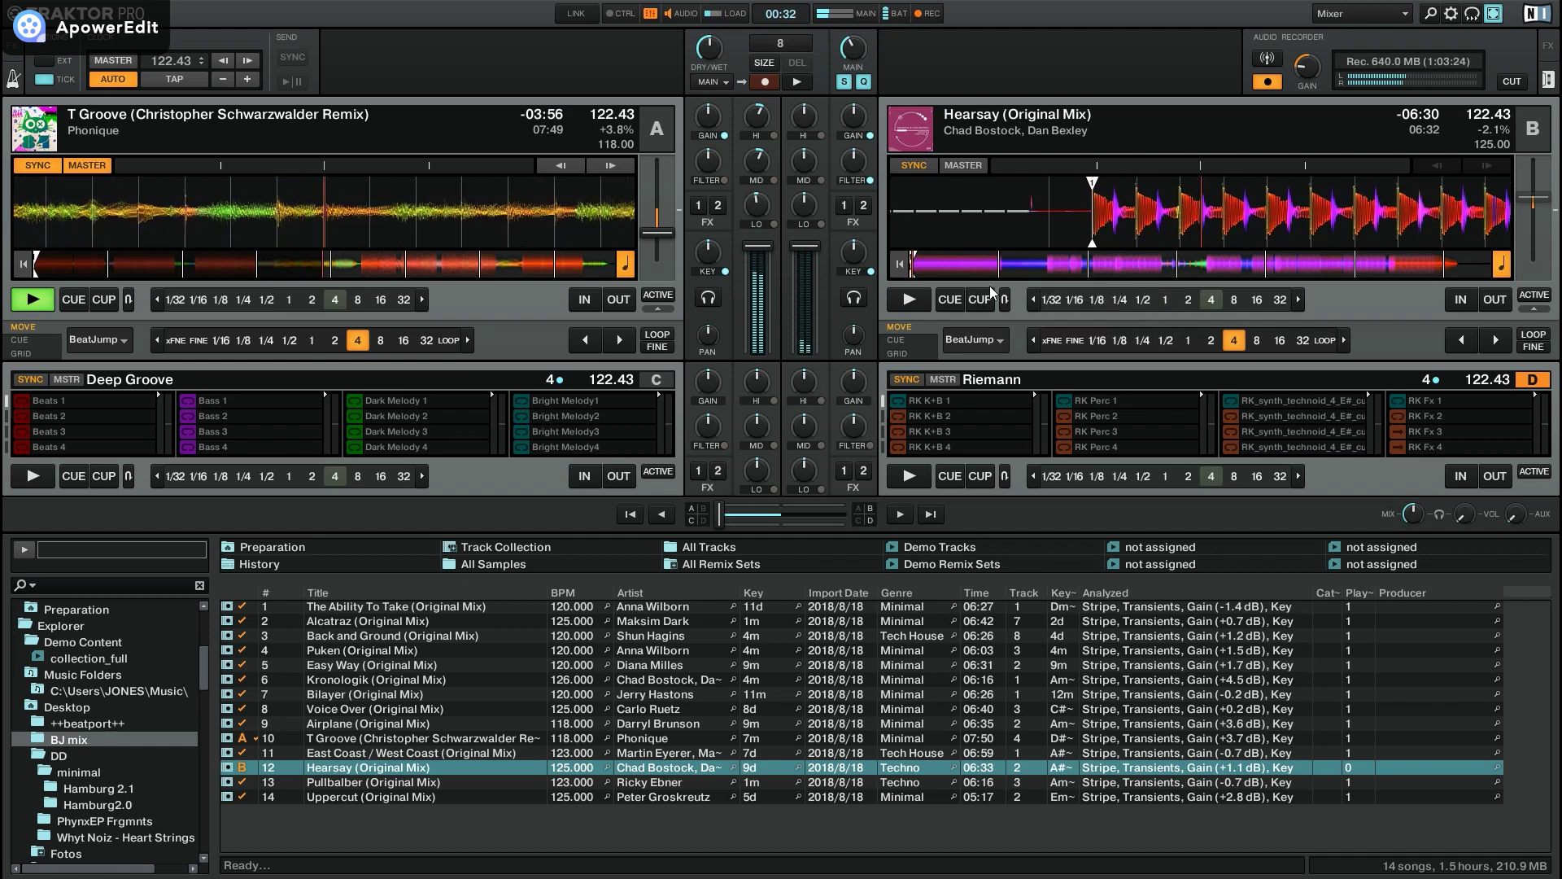
pyautogui.click(950, 299)
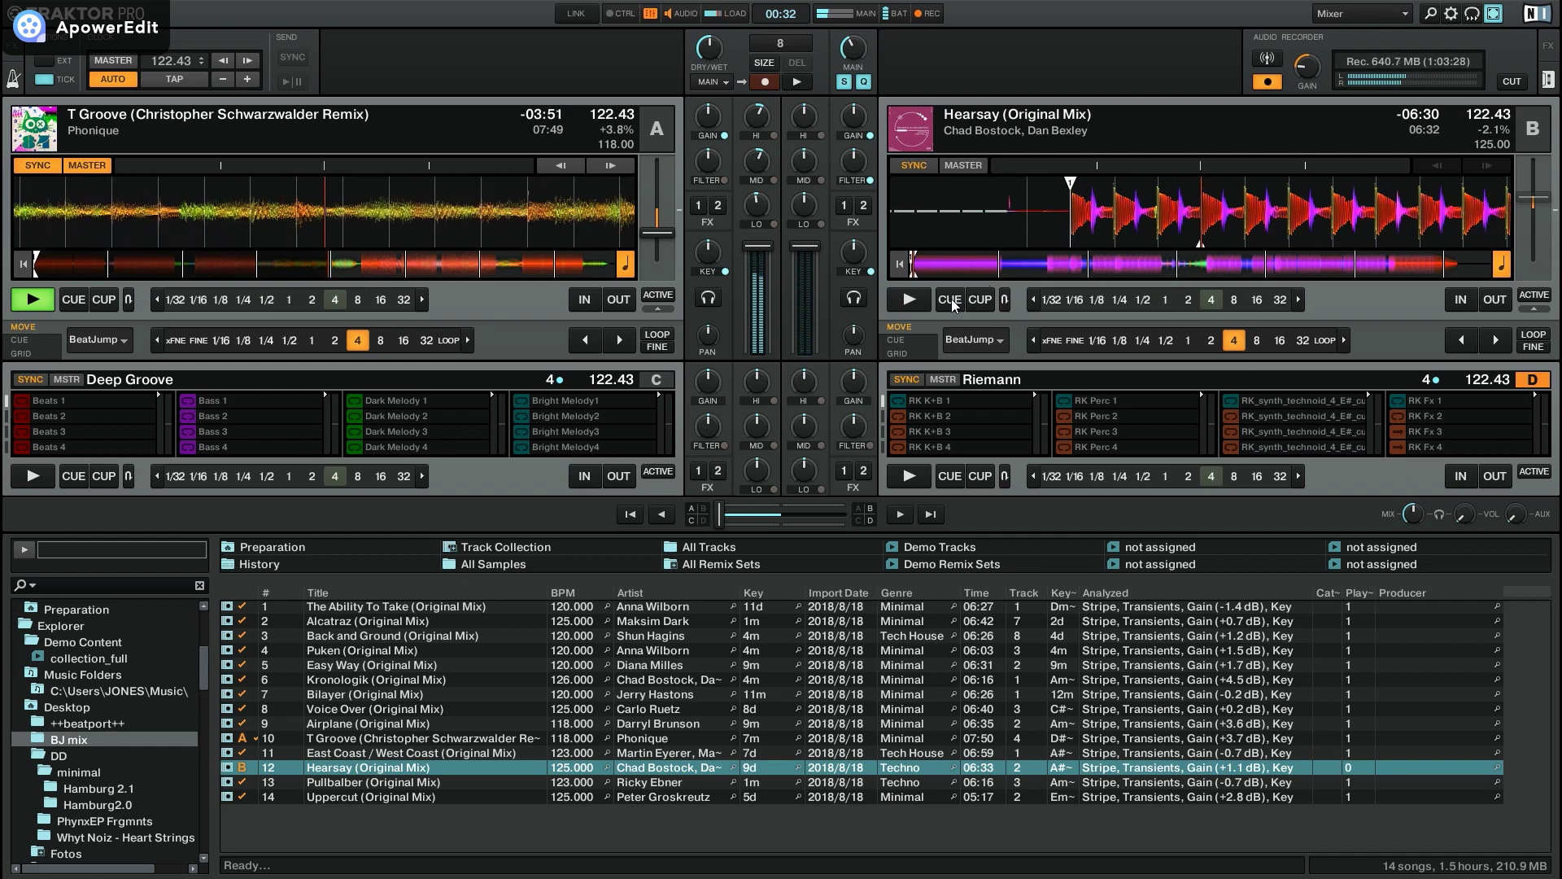
pyautogui.click(913, 298)
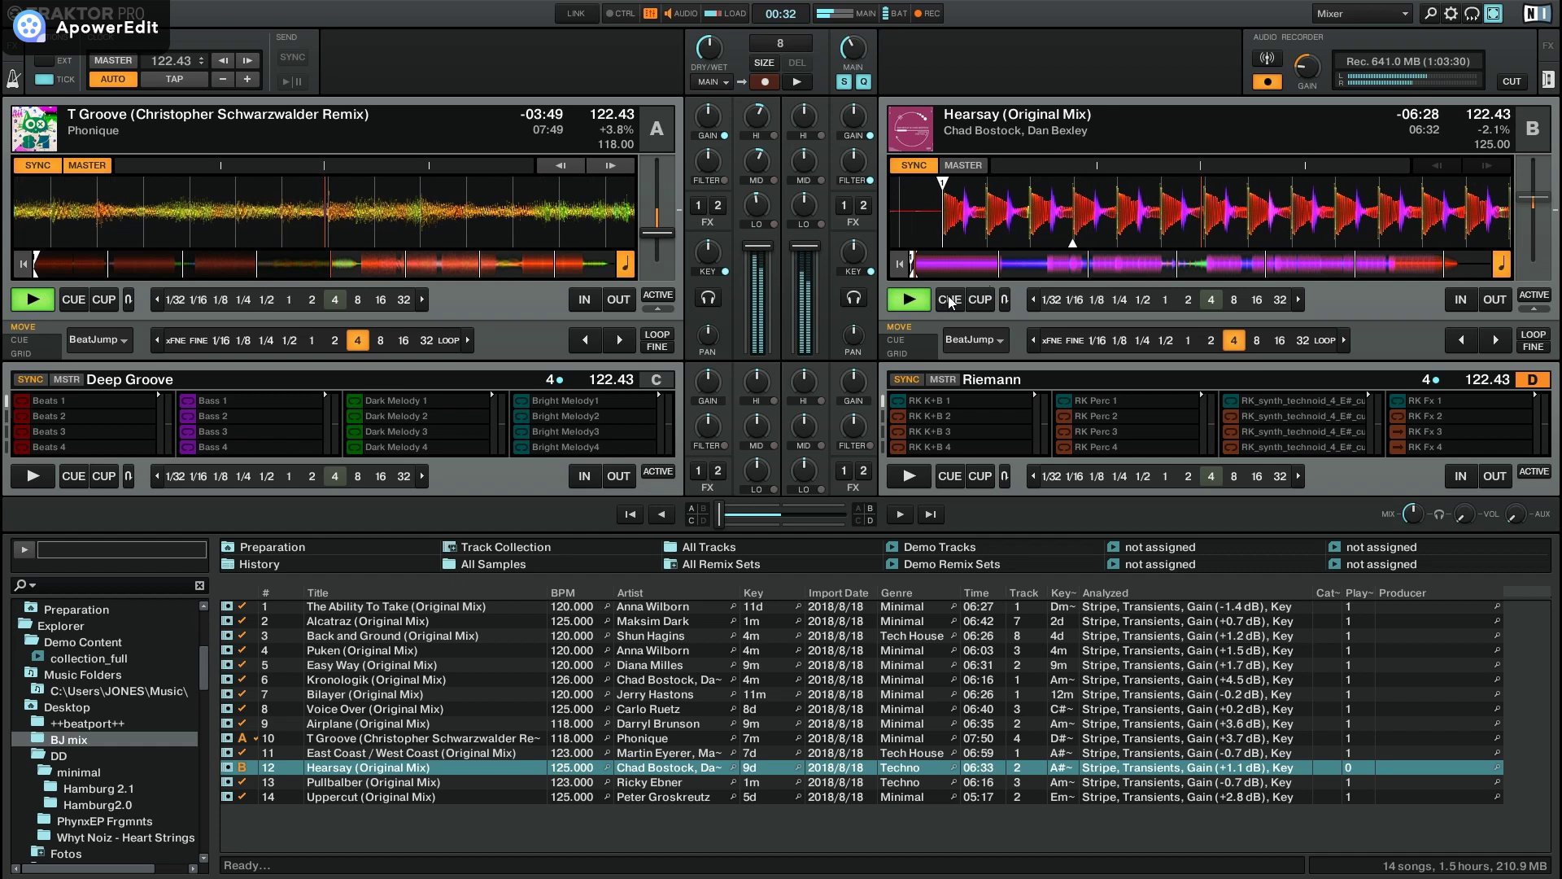
pyautogui.click(949, 299)
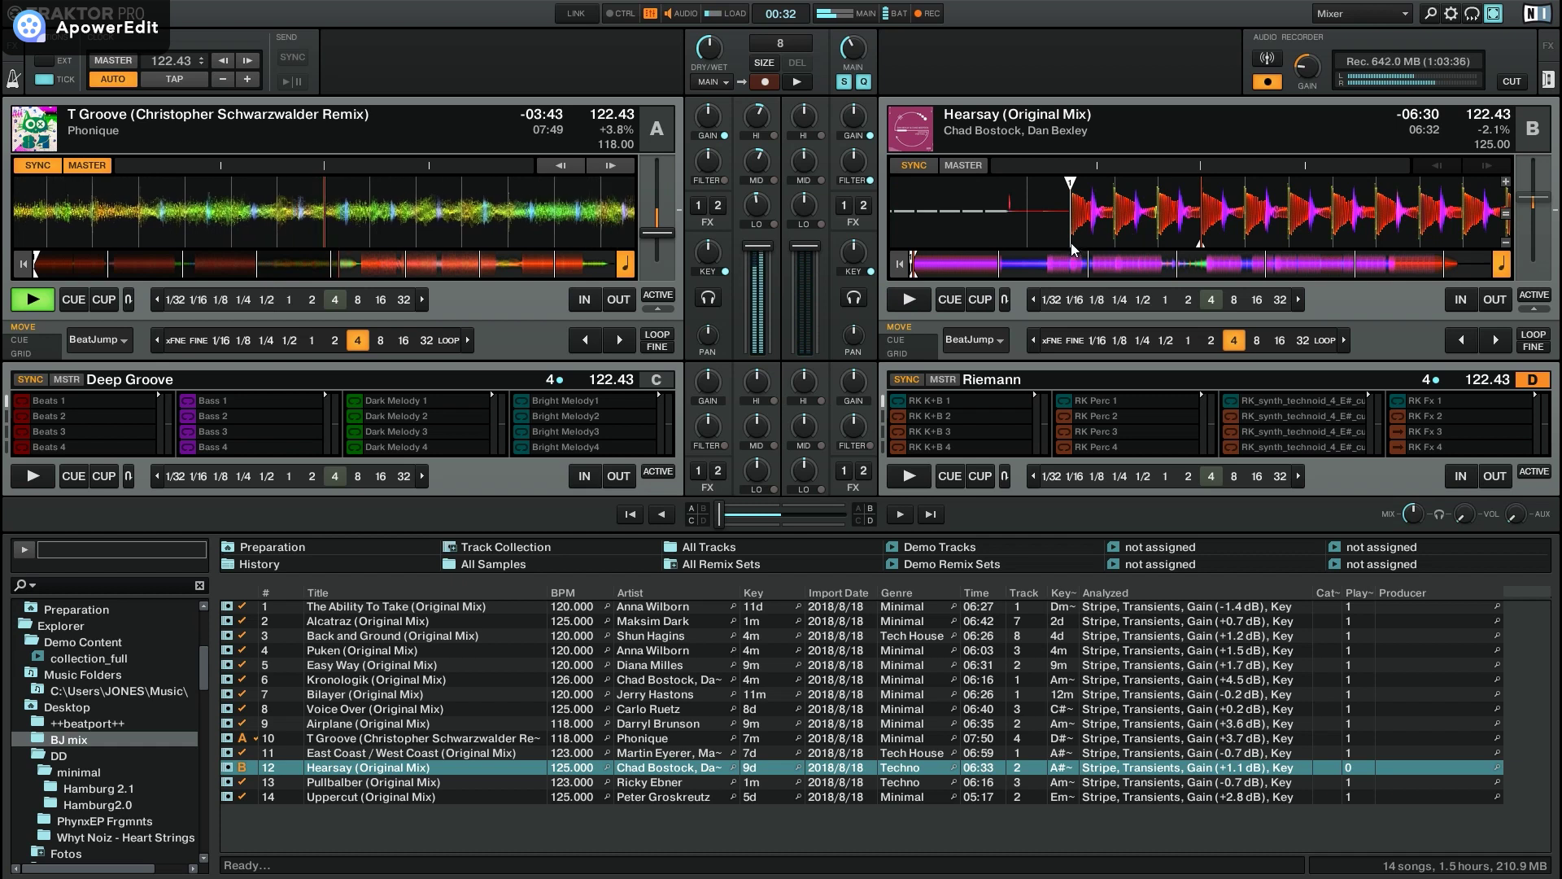
# Step: Move deck B's playhead back to Hearsay's first beat and set the cue point there
pyautogui.moveTo(1074, 248)
pyautogui.mouseDown()
pyautogui.moveTo(1217, 233)
pyautogui.moveTo(1205, 232)
pyautogui.mouseUp()
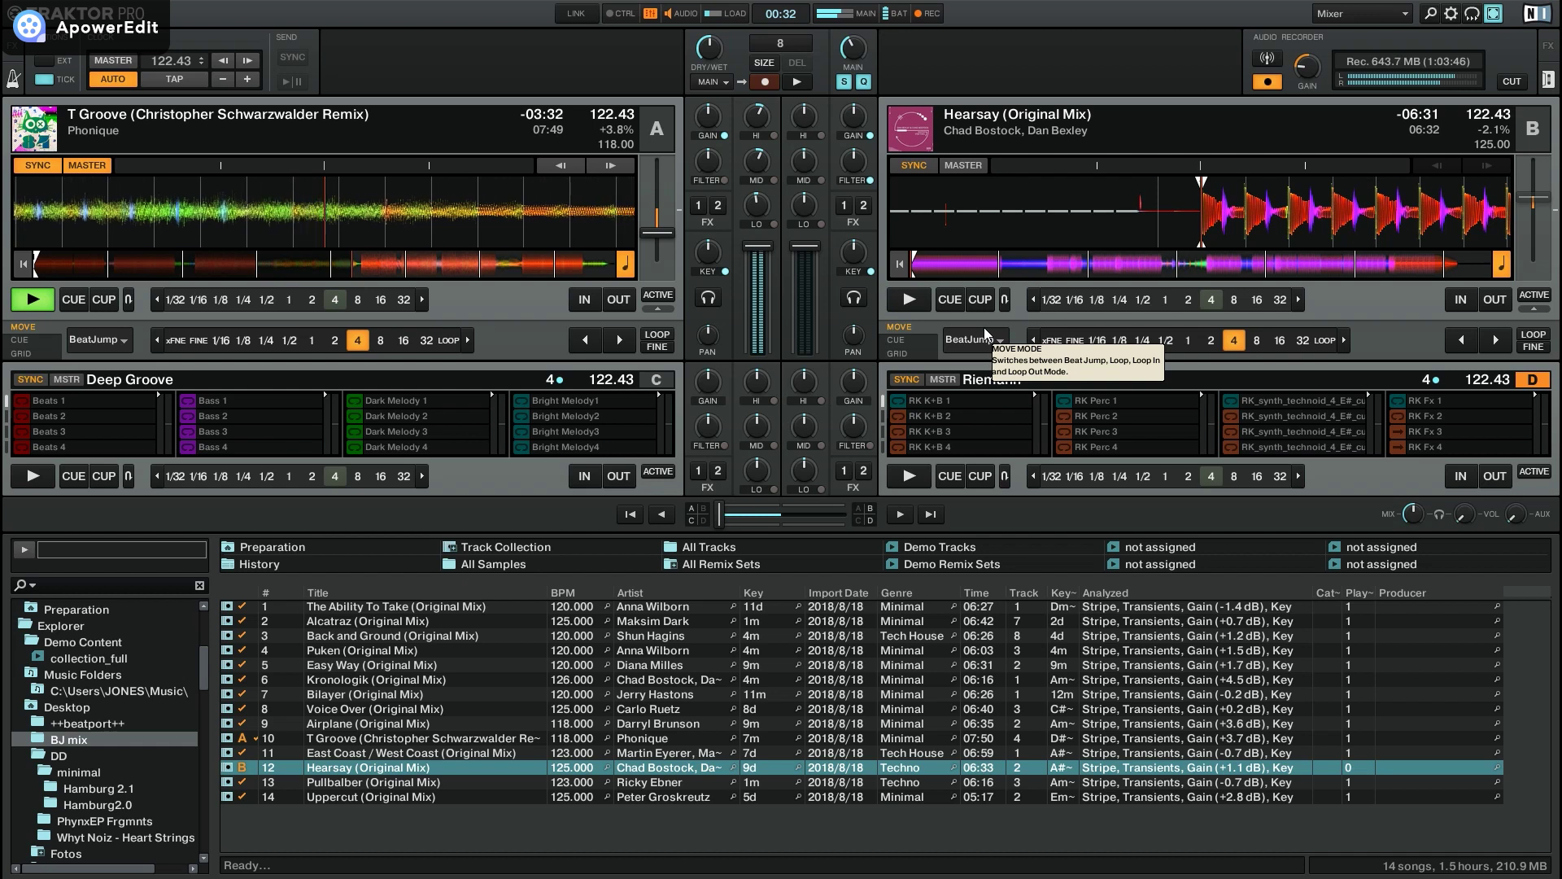
pyautogui.click(953, 300)
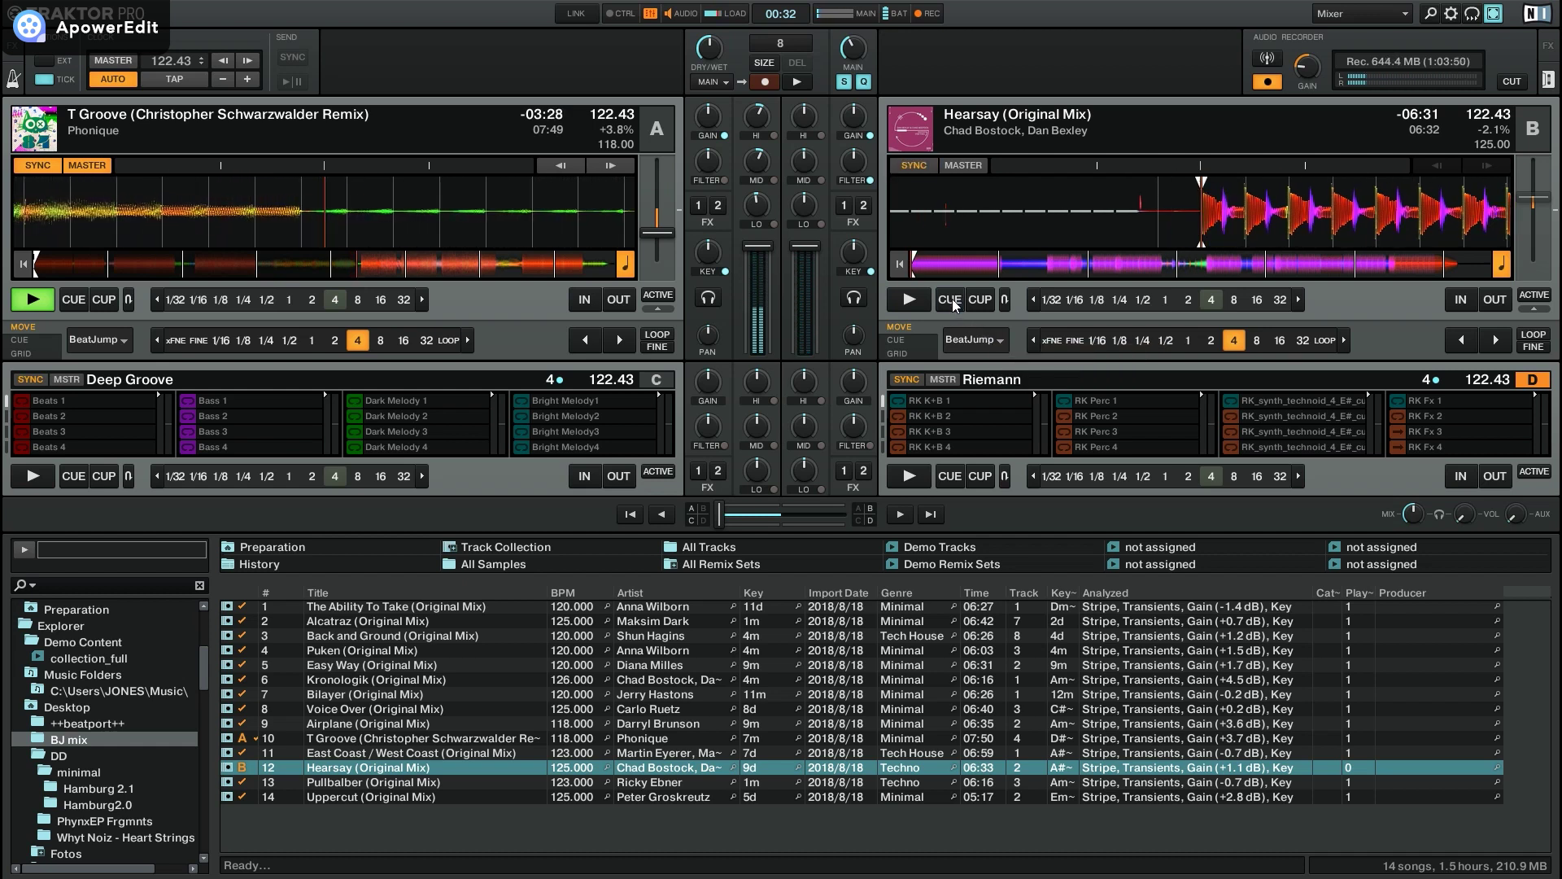
pyautogui.click(949, 302)
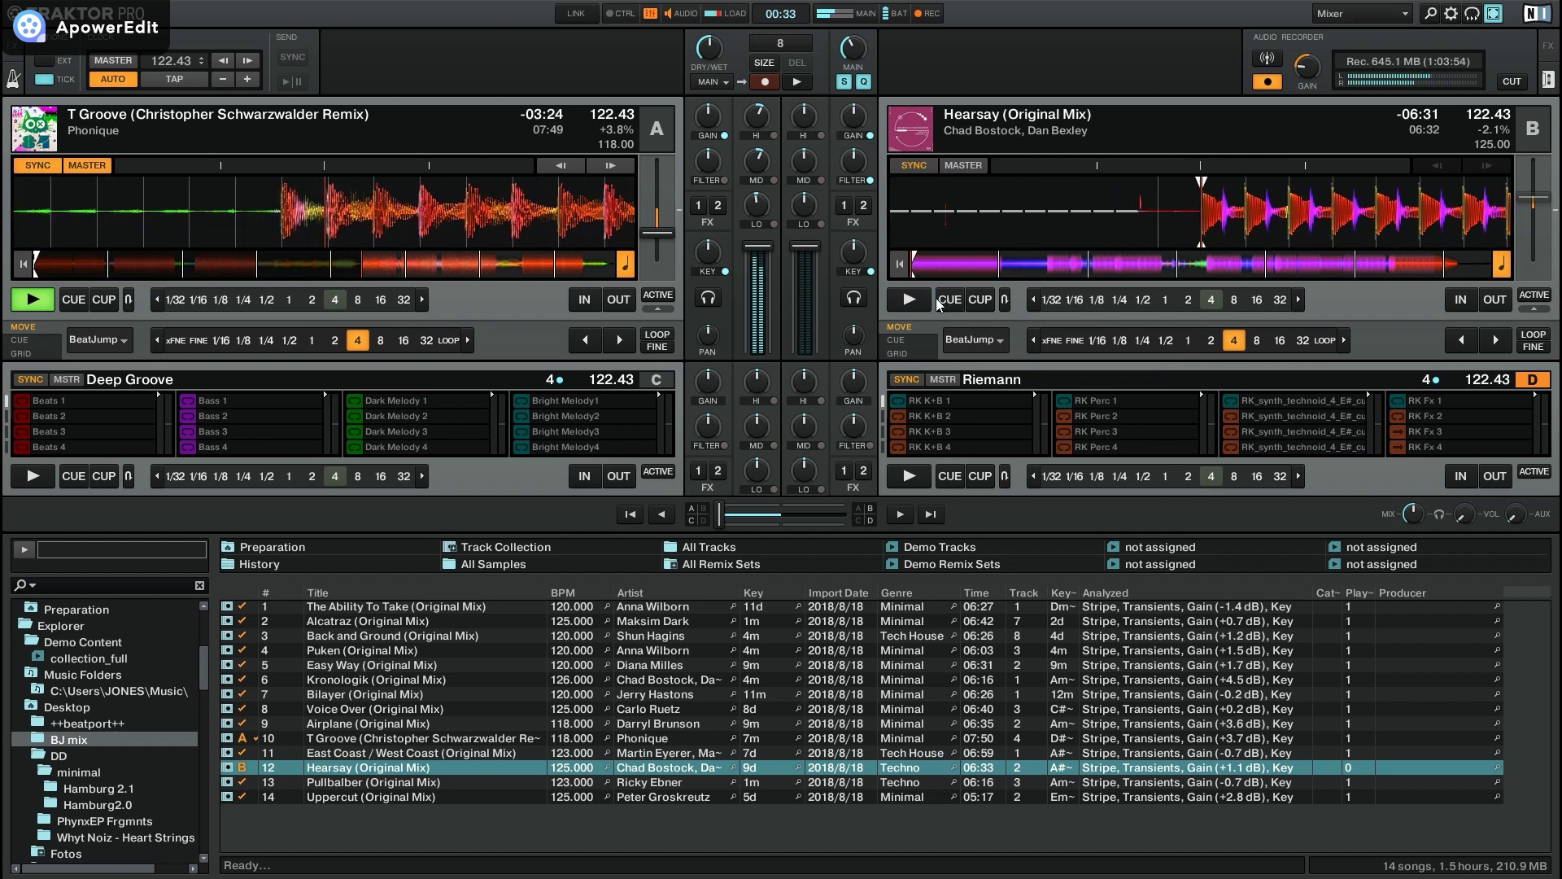
# Step: Try starting Hearsay on deck B alongside T Groove and return it to its cue point at the first beat
pyautogui.click(909, 301)
pyautogui.click(948, 301)
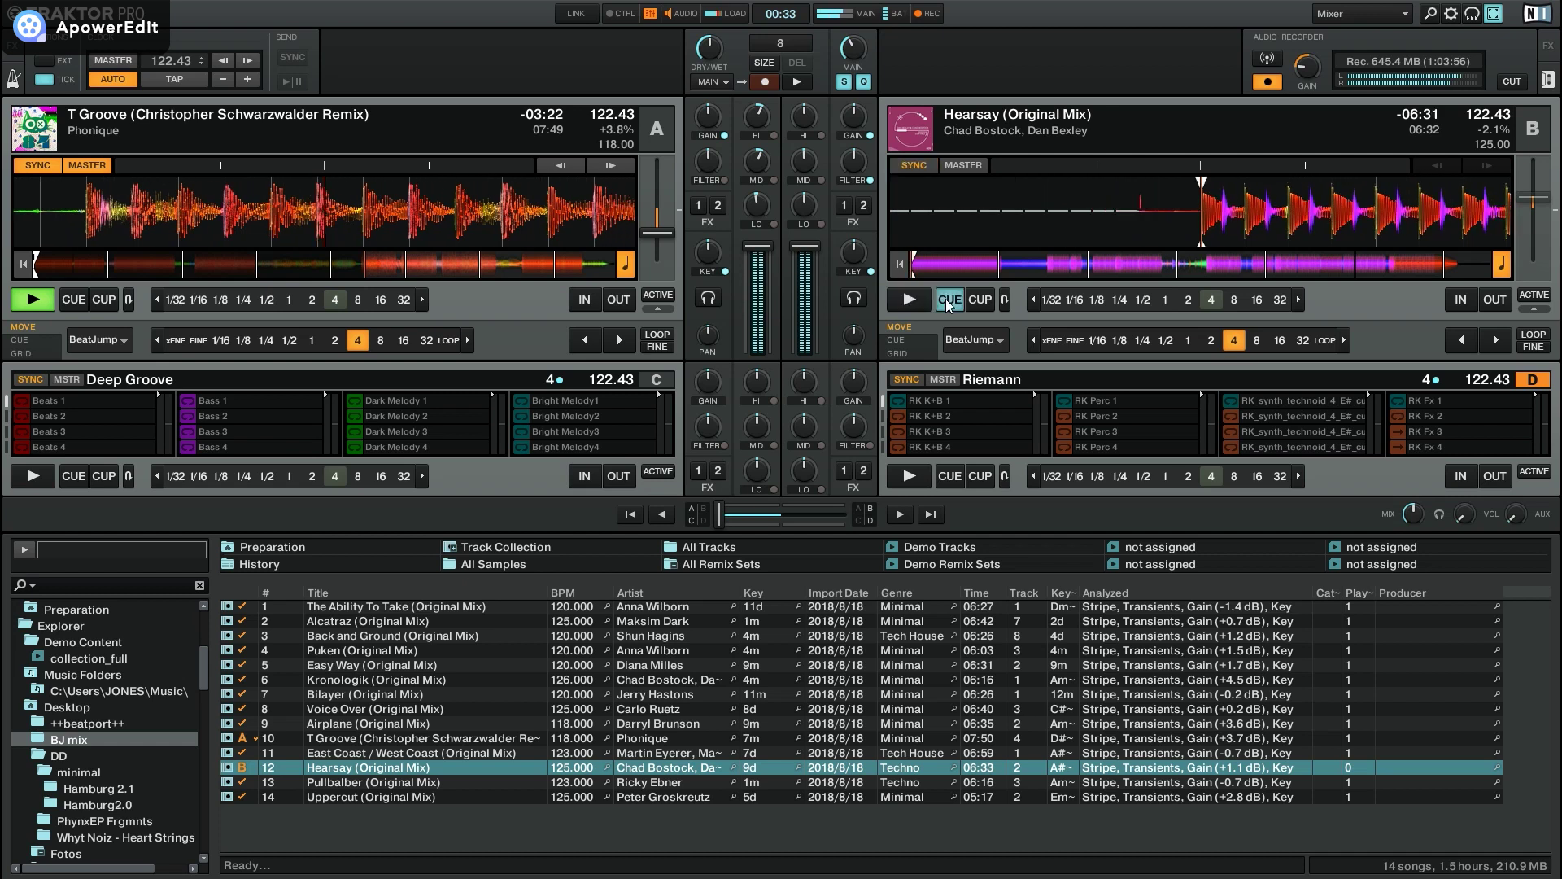
pyautogui.click(949, 305)
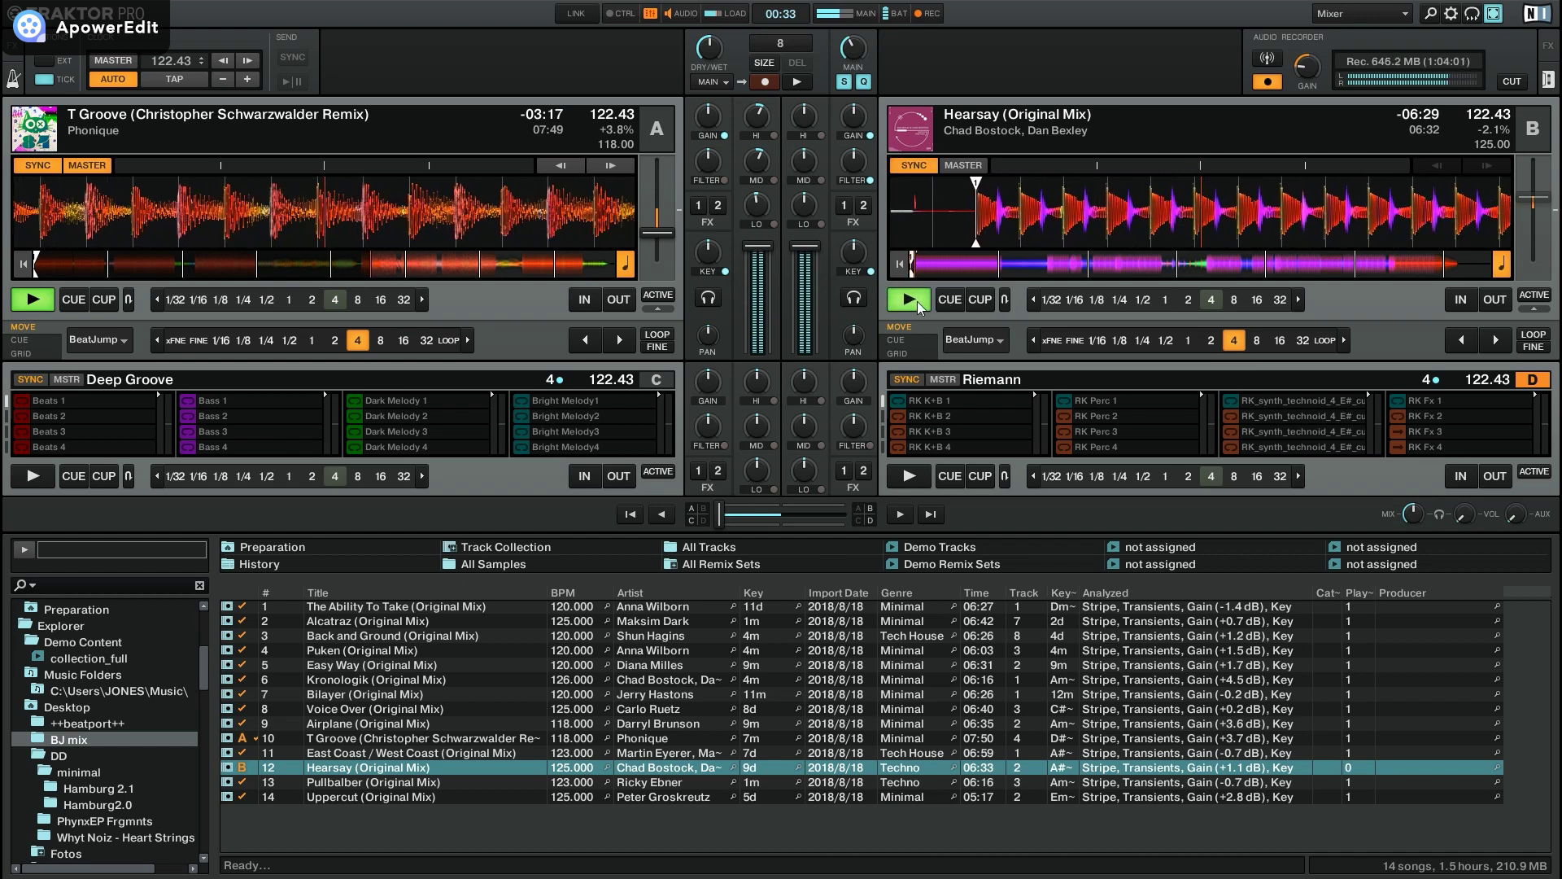
pyautogui.click(917, 302)
pyautogui.click(916, 301)
pyautogui.click(948, 303)
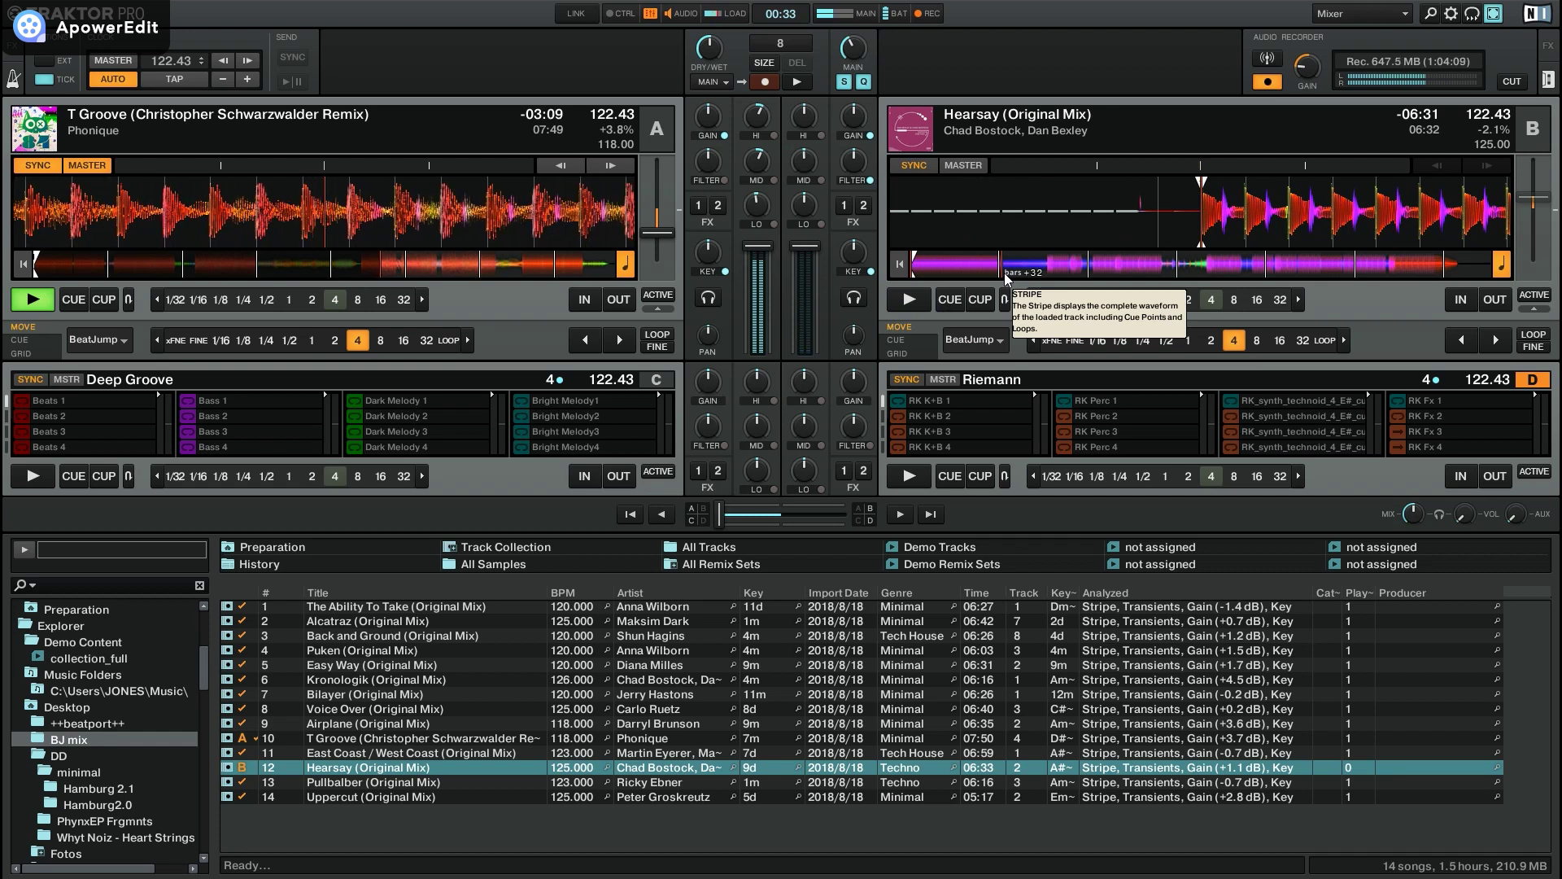
# Step: Restart Hearsay repeatedly from its cue point on deck B to time its entry against T Groove
pyautogui.click(983, 297)
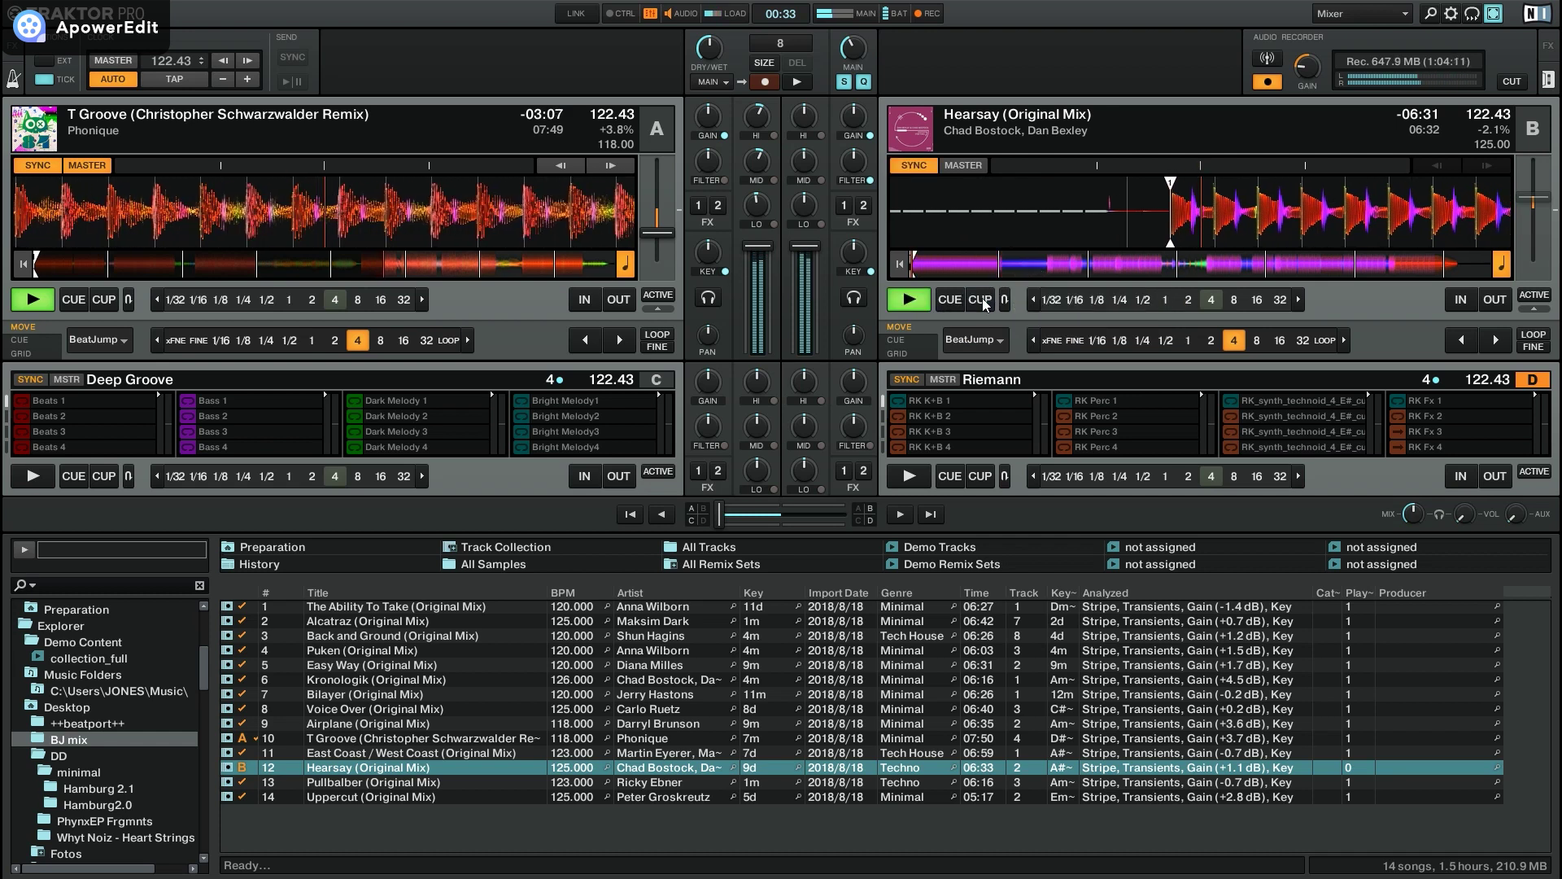
pyautogui.click(976, 298)
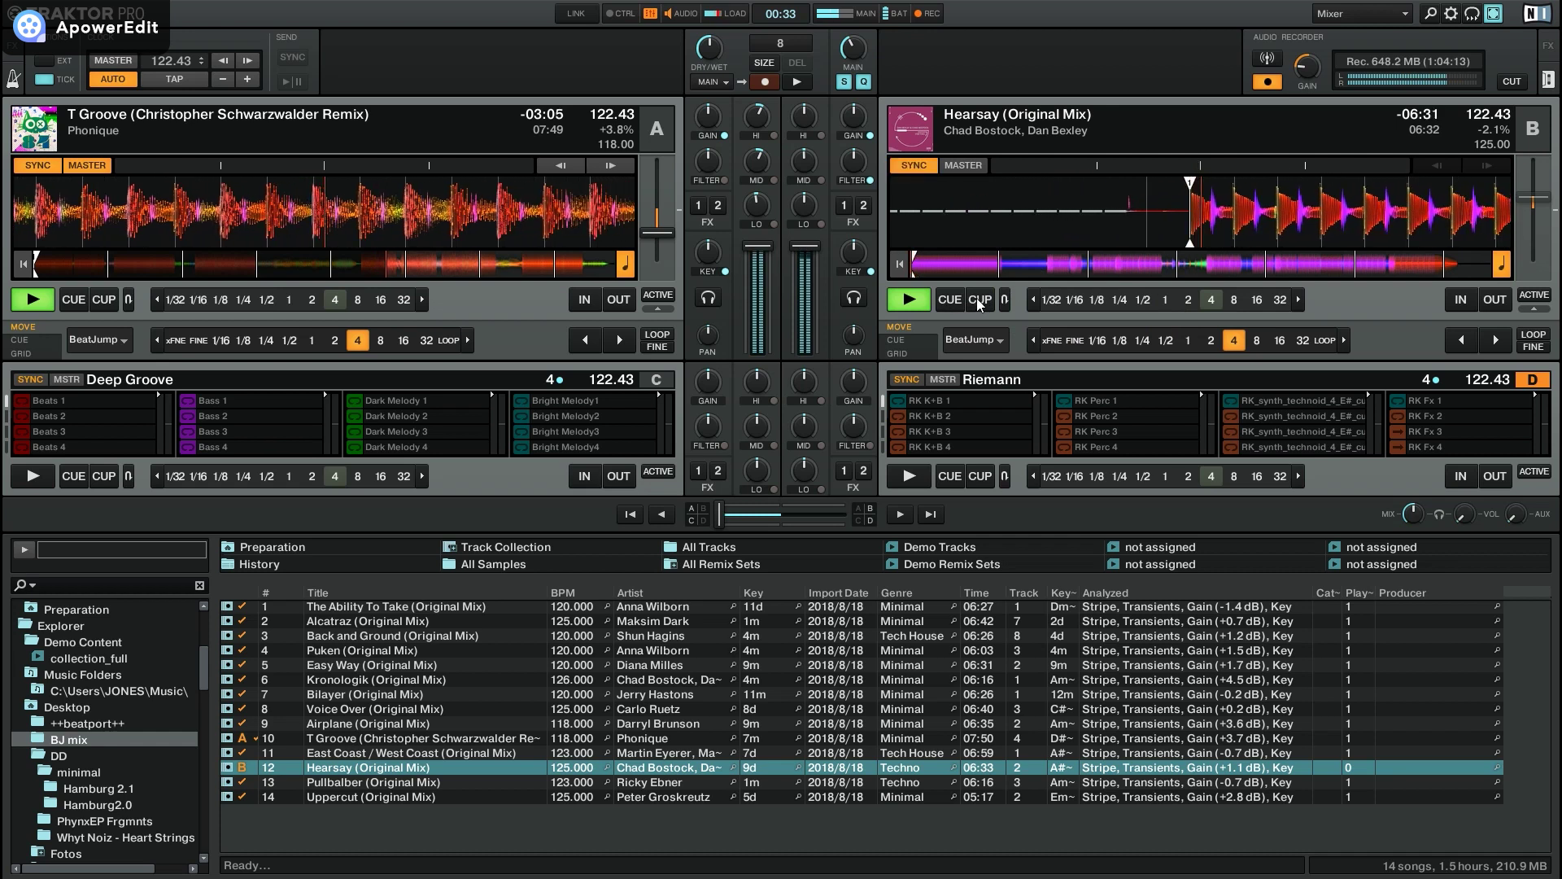
pyautogui.click(976, 298)
pyautogui.click(976, 298)
pyautogui.click(976, 298)
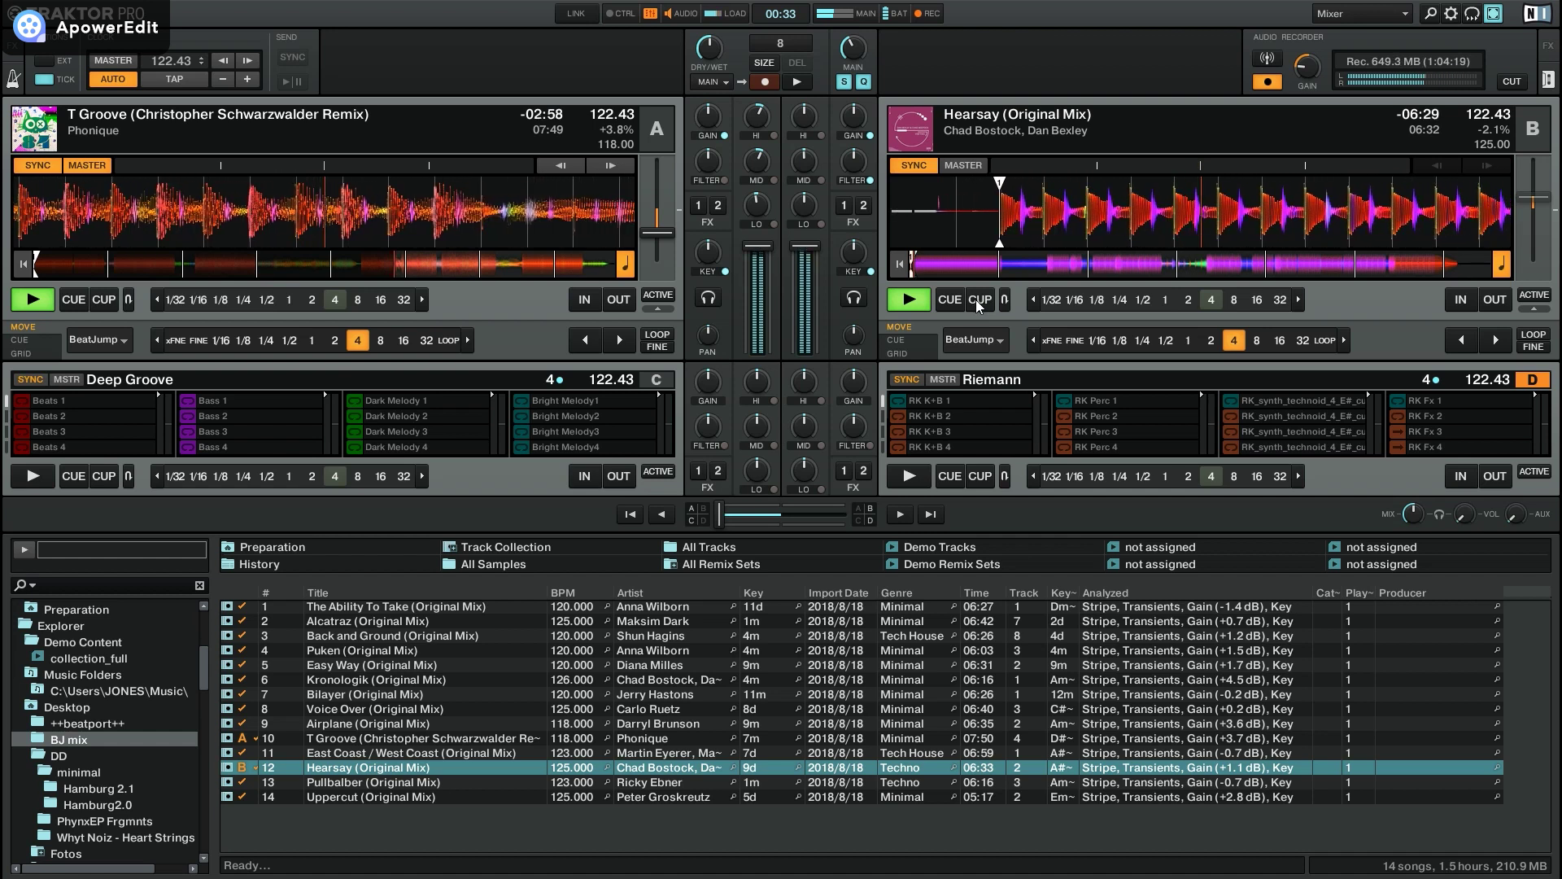
pyautogui.click(975, 299)
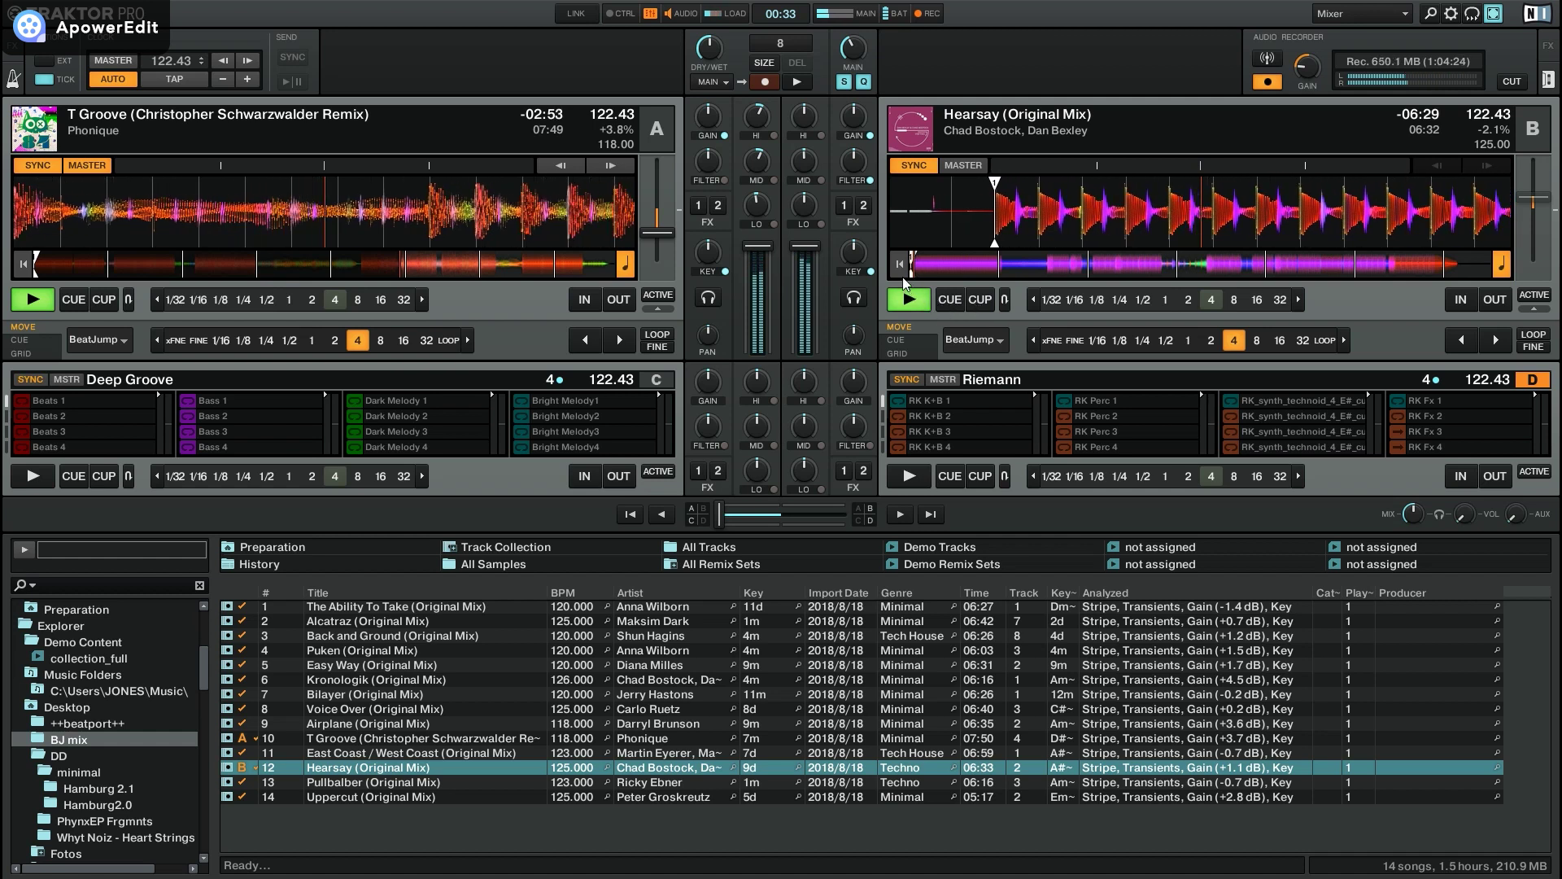
pyautogui.click(976, 300)
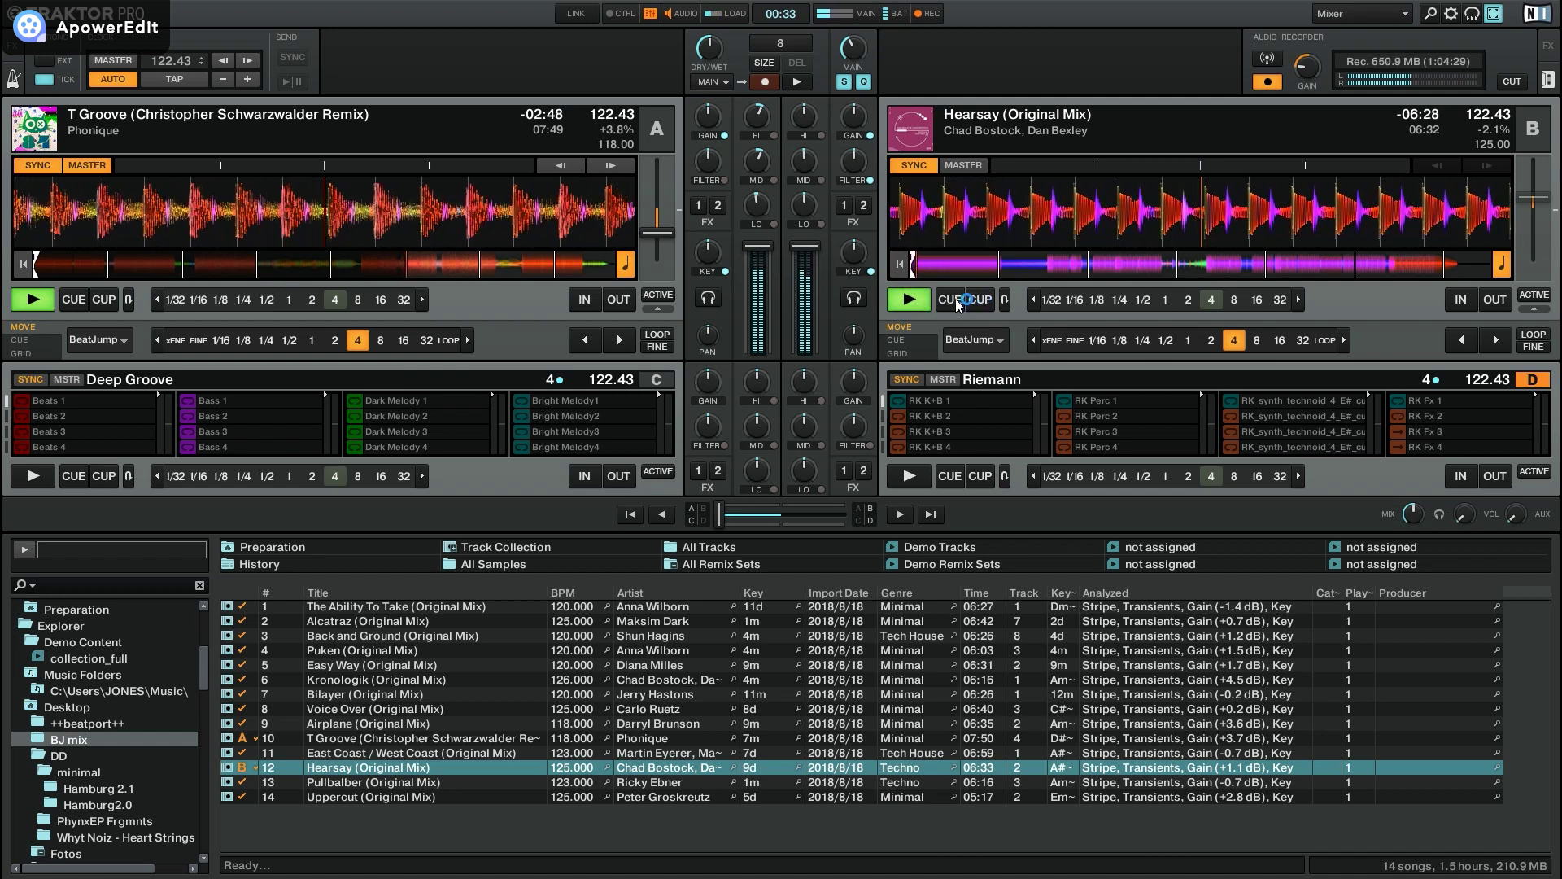
# Step: Pause Hearsay on deck B, bring the playhead back to its first beat and start playing the track
pyautogui.click(916, 299)
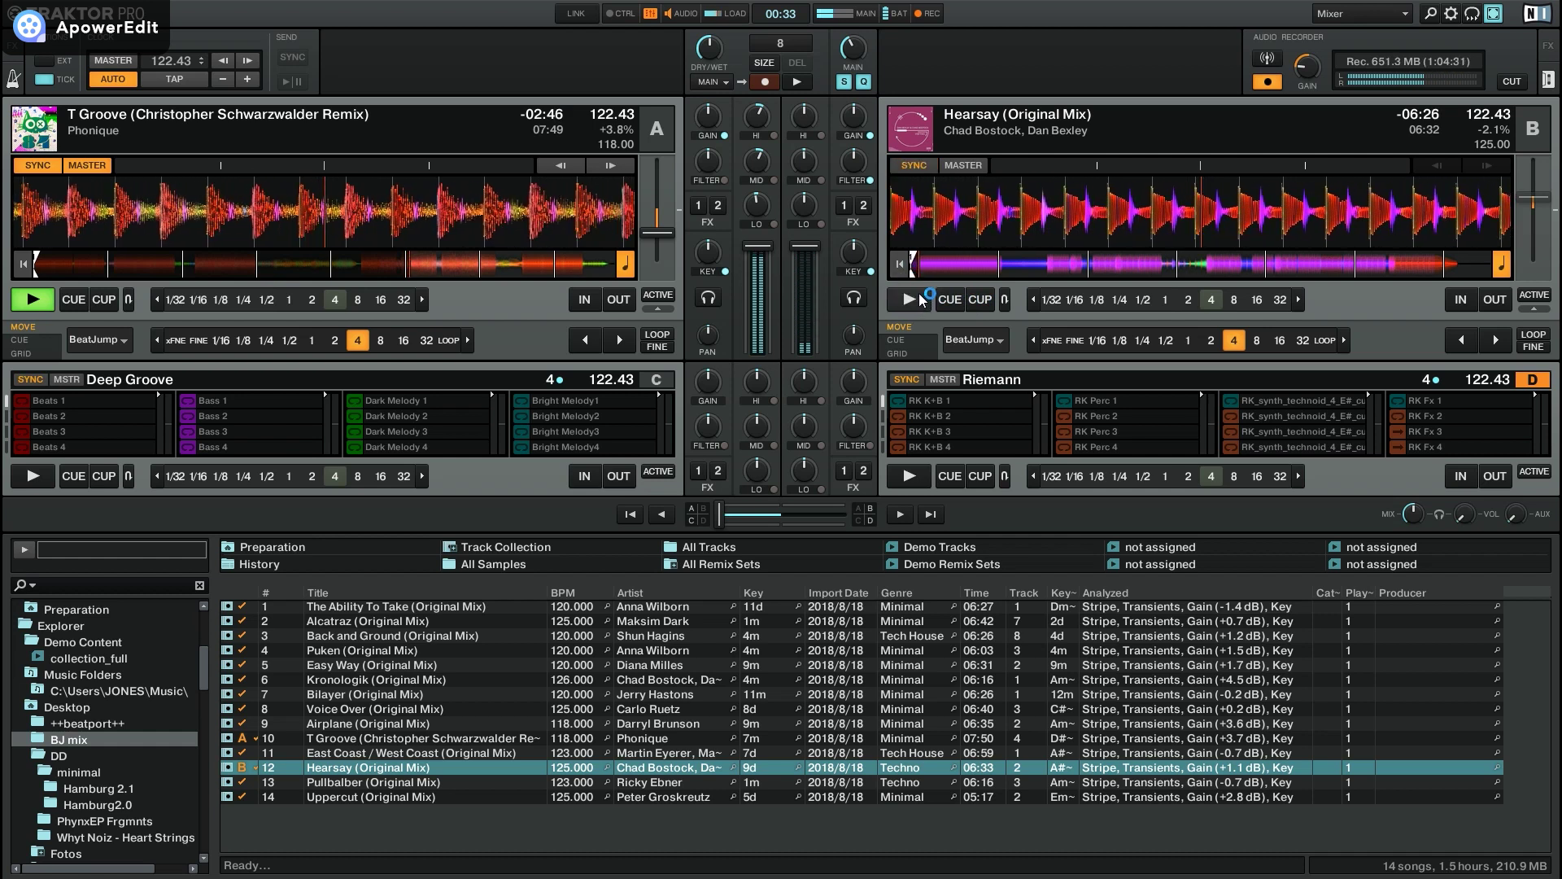
pyautogui.click(961, 304)
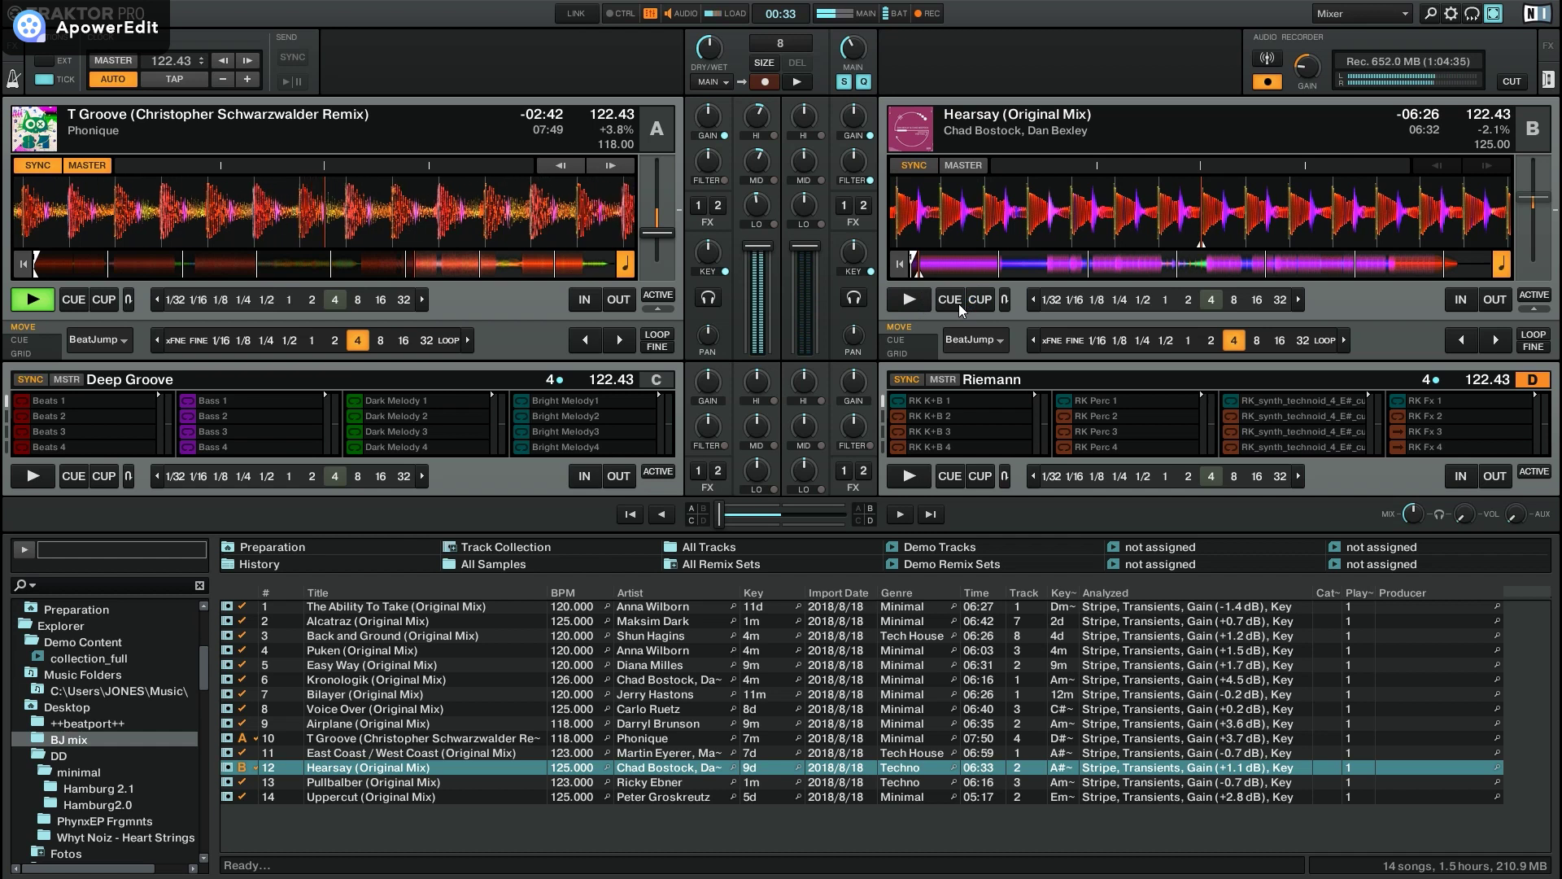
pyautogui.moveTo(977, 234); pyautogui.dragTo(1075, 236)
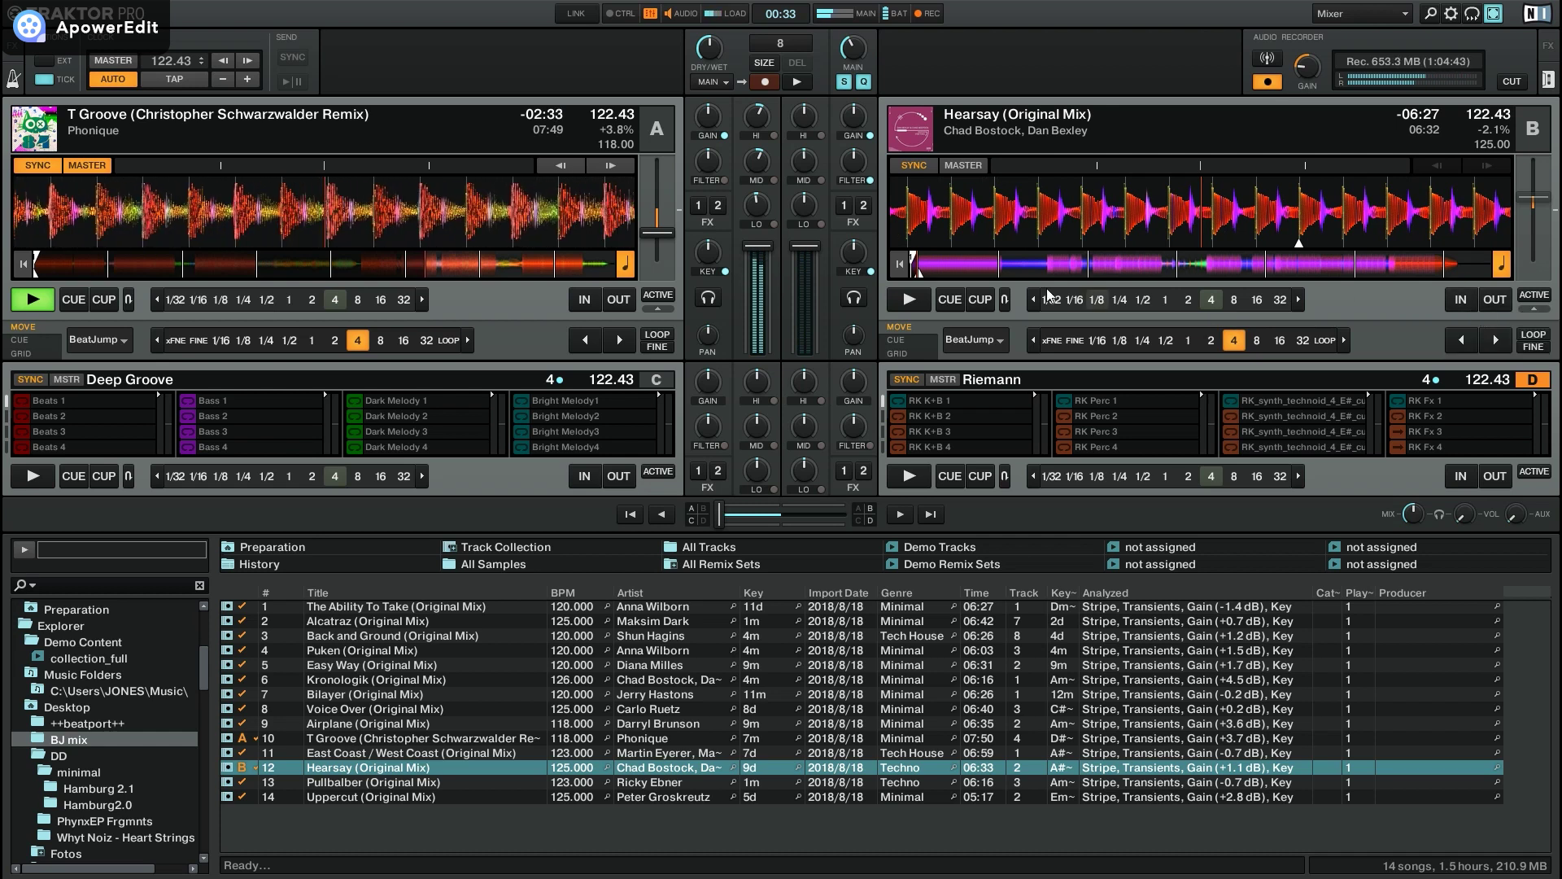
pyautogui.click(905, 261)
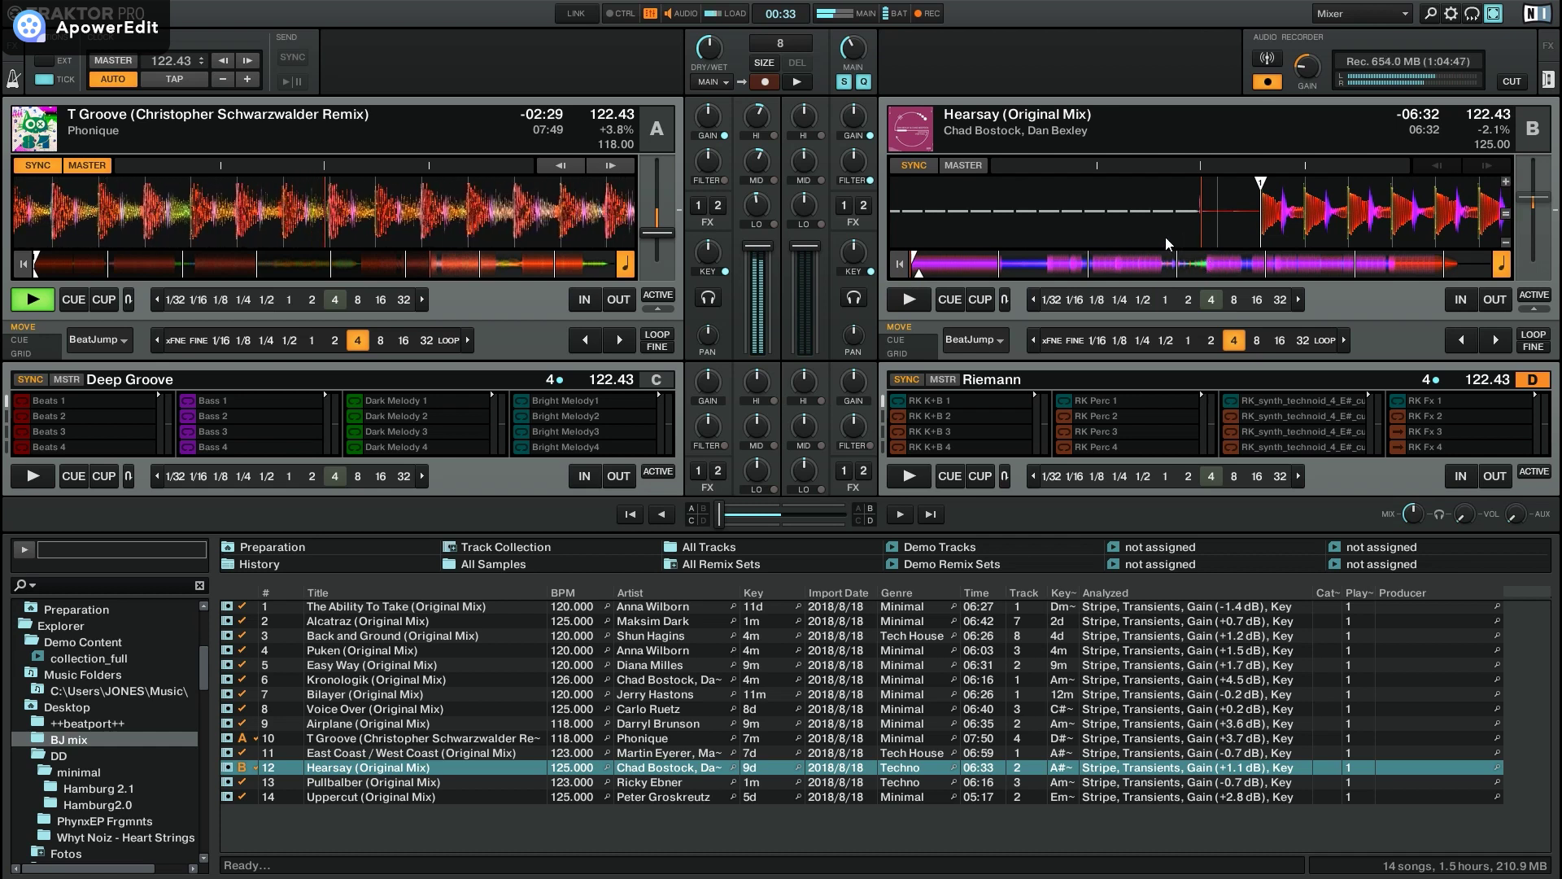
pyautogui.moveTo(1166, 237); pyautogui.dragTo(1122, 241)
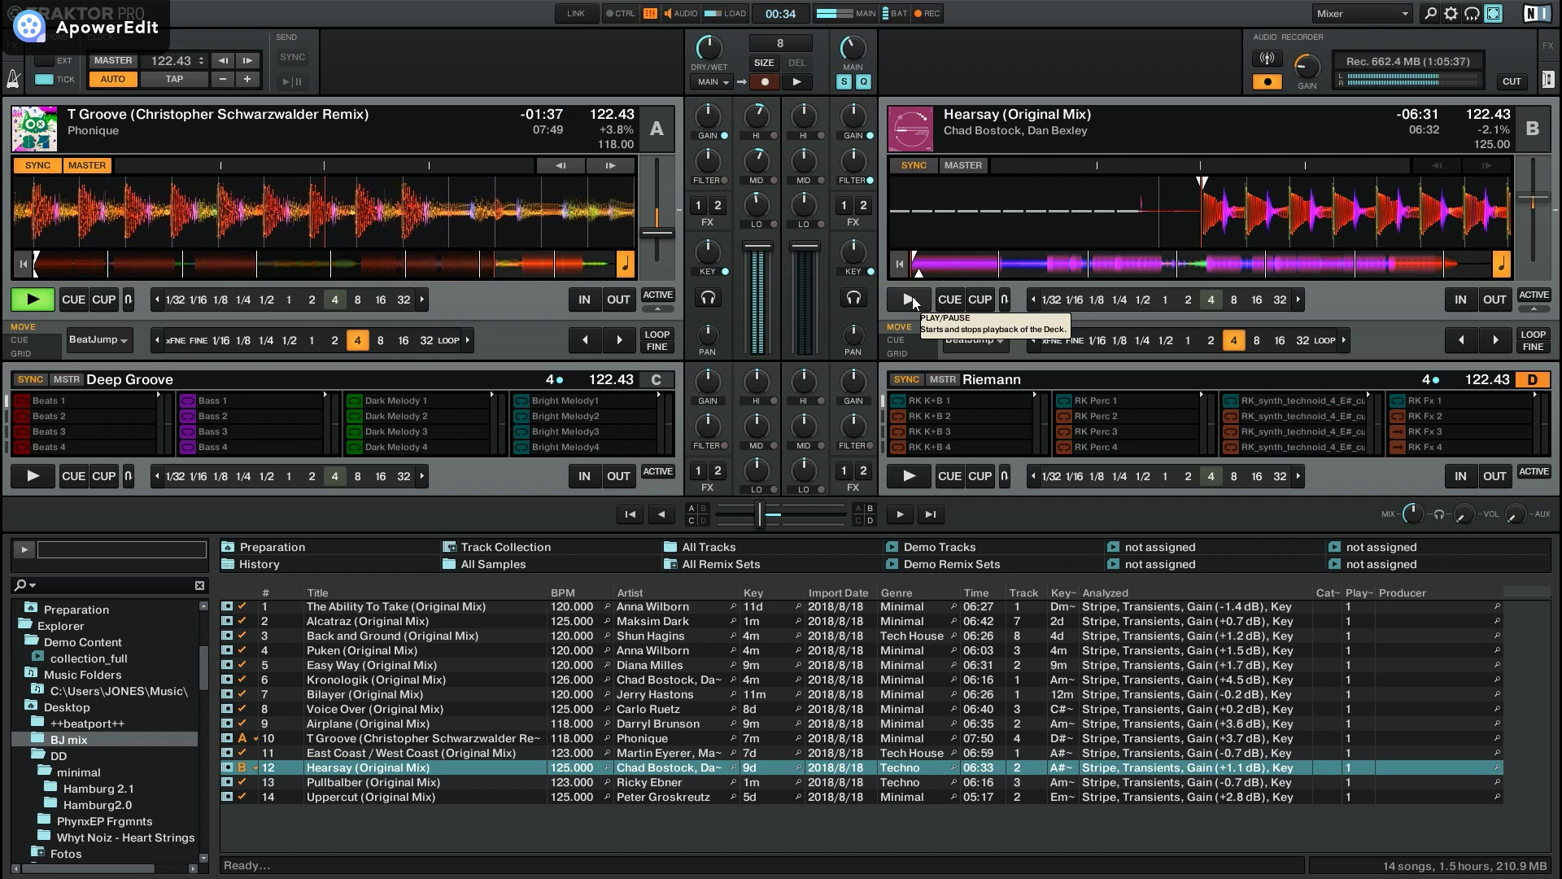
pyautogui.click(912, 299)
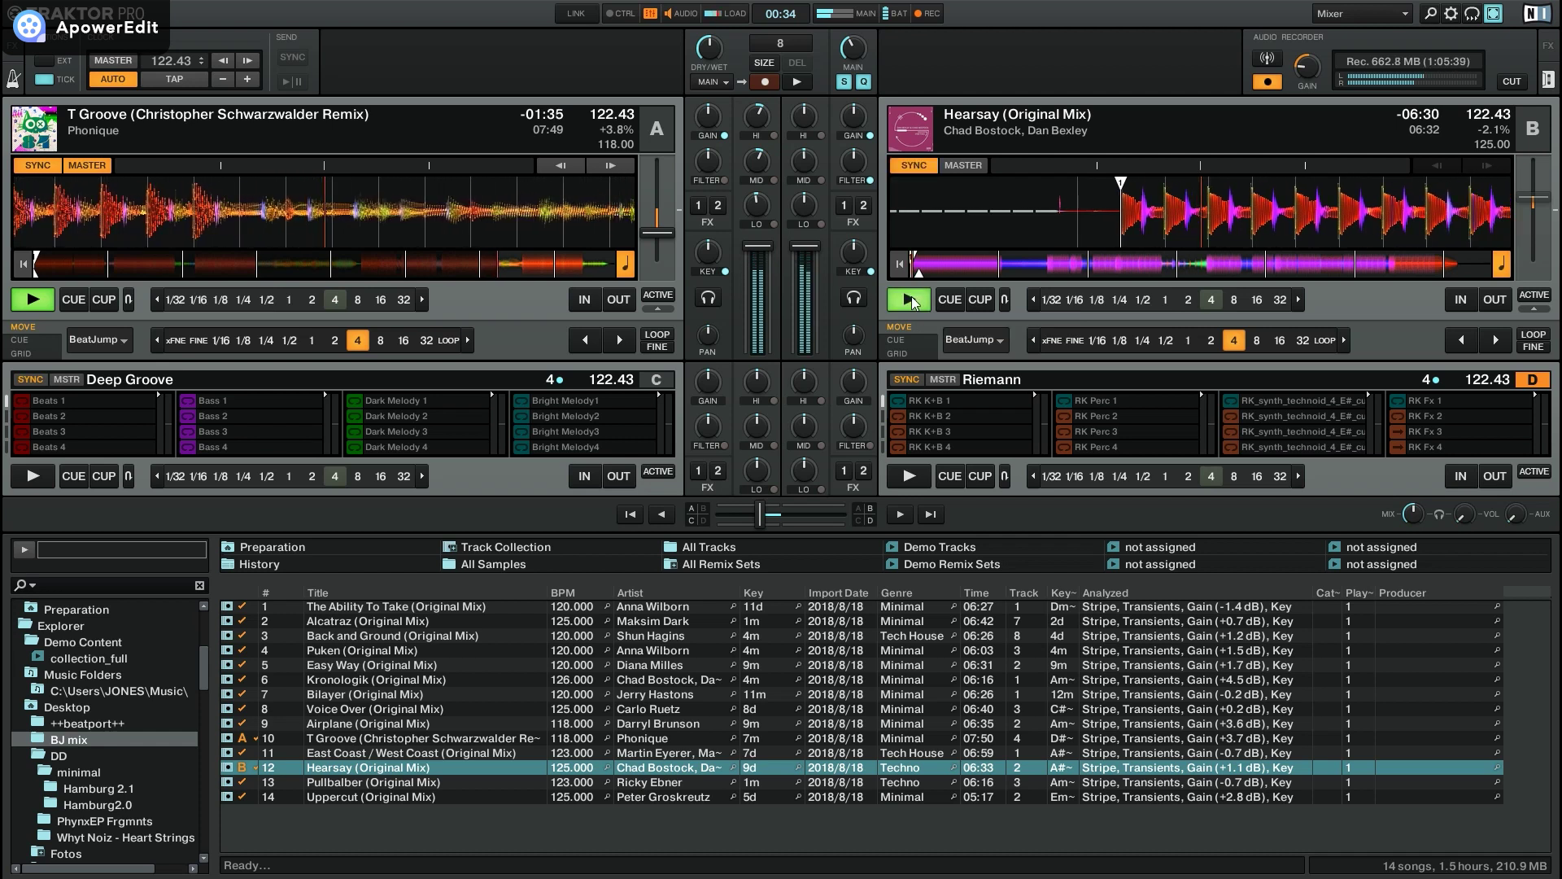